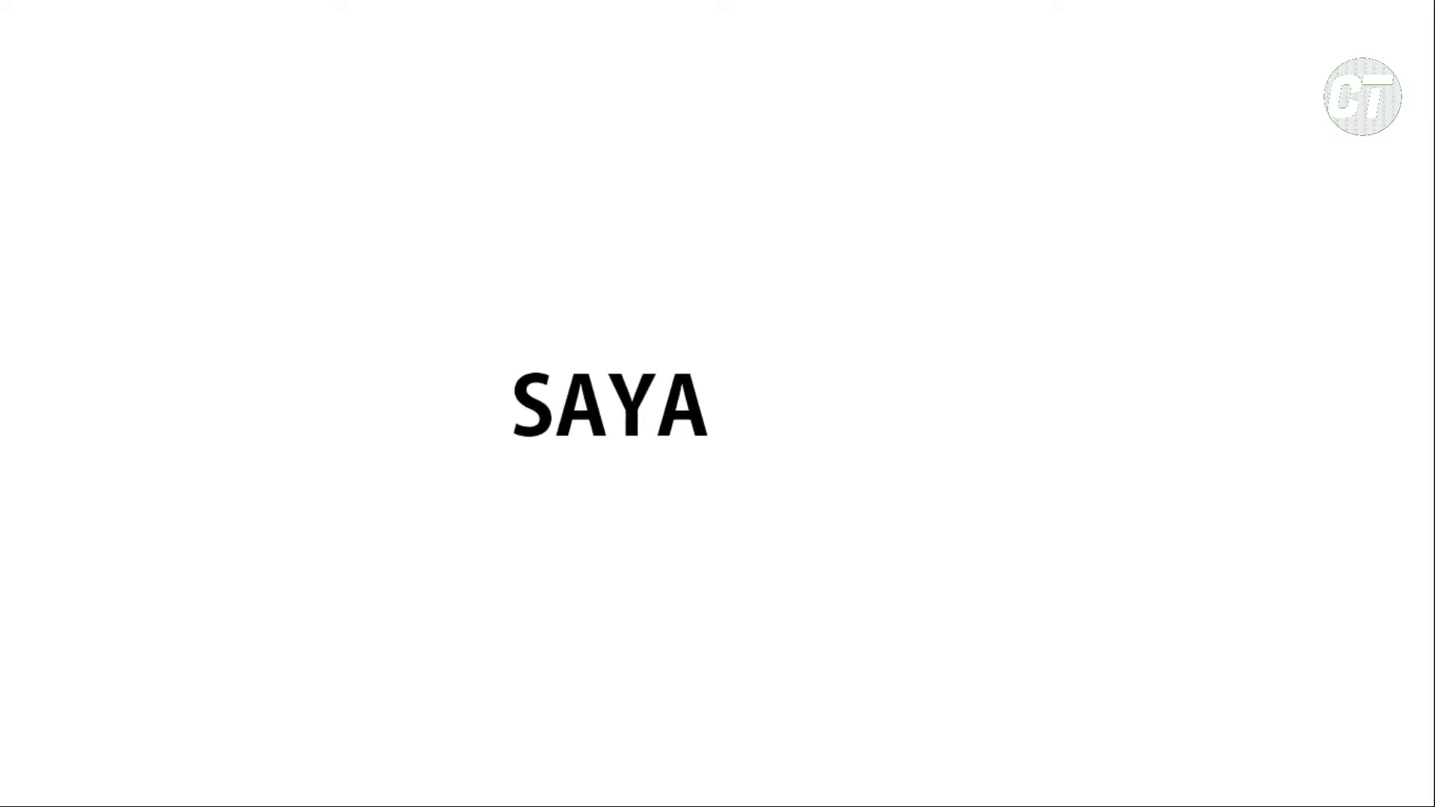
- Exit the slideshow preview to return to editing on slide 4
key("Escape")
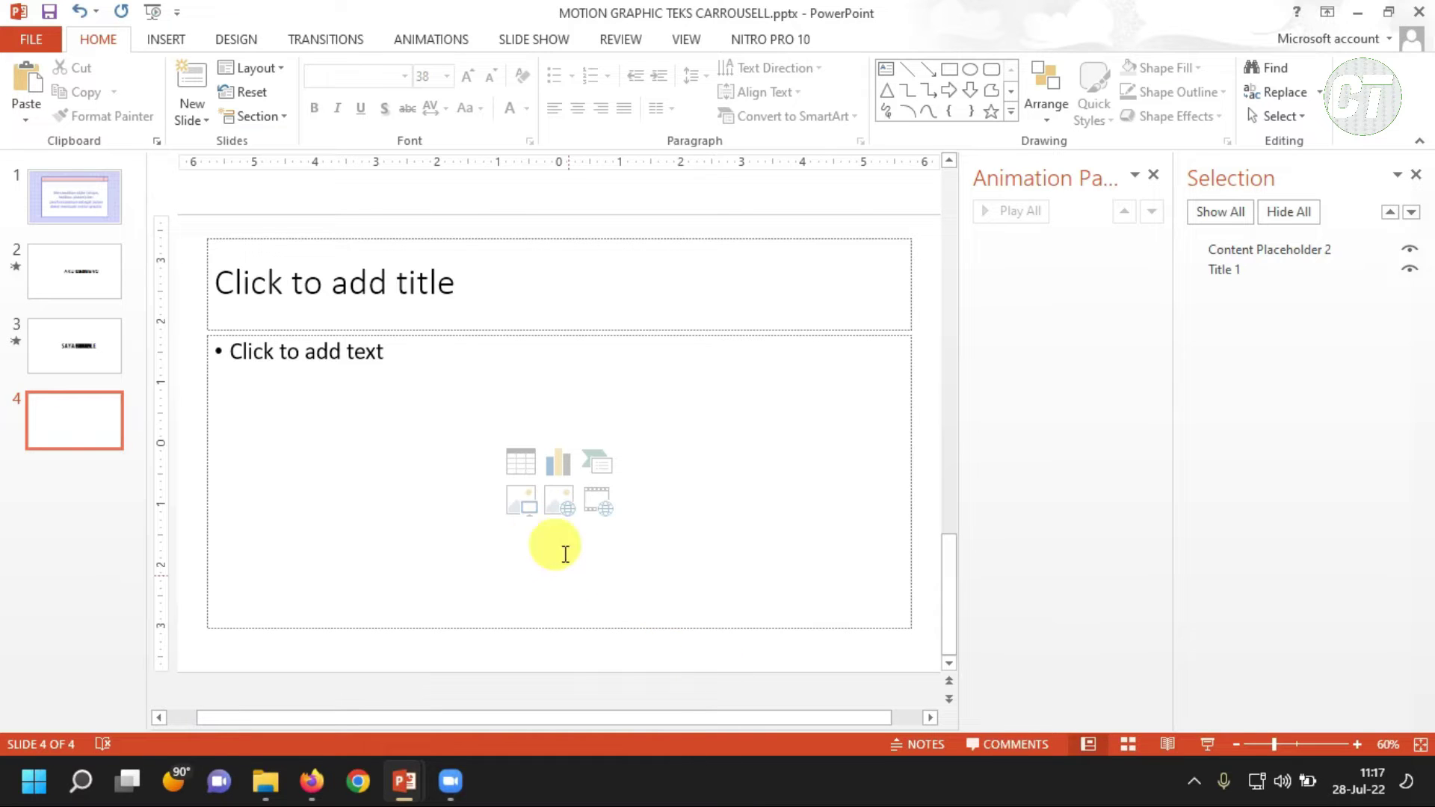
- Delete the title and content placeholders from slide 4
left_click(299, 243)
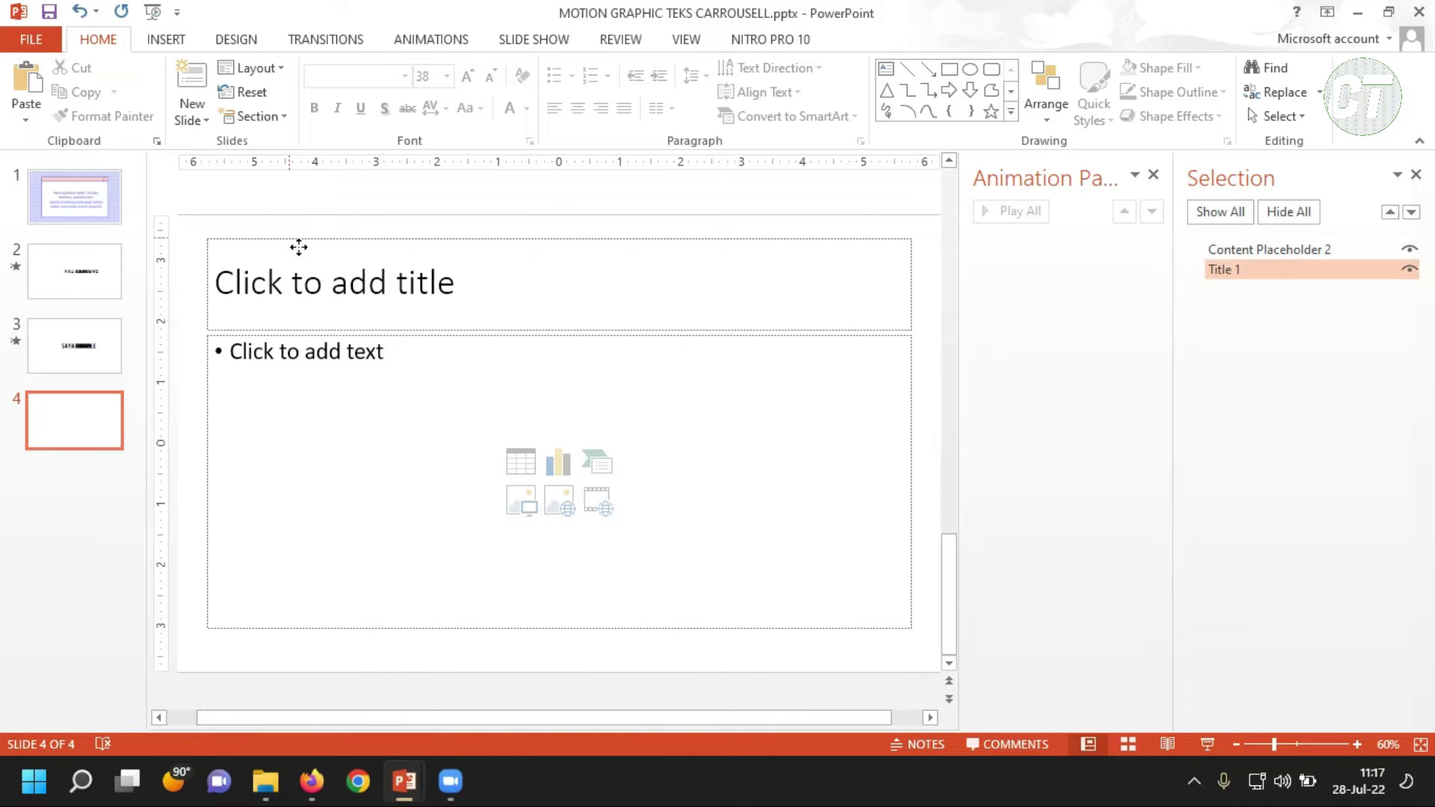
key("Delete")
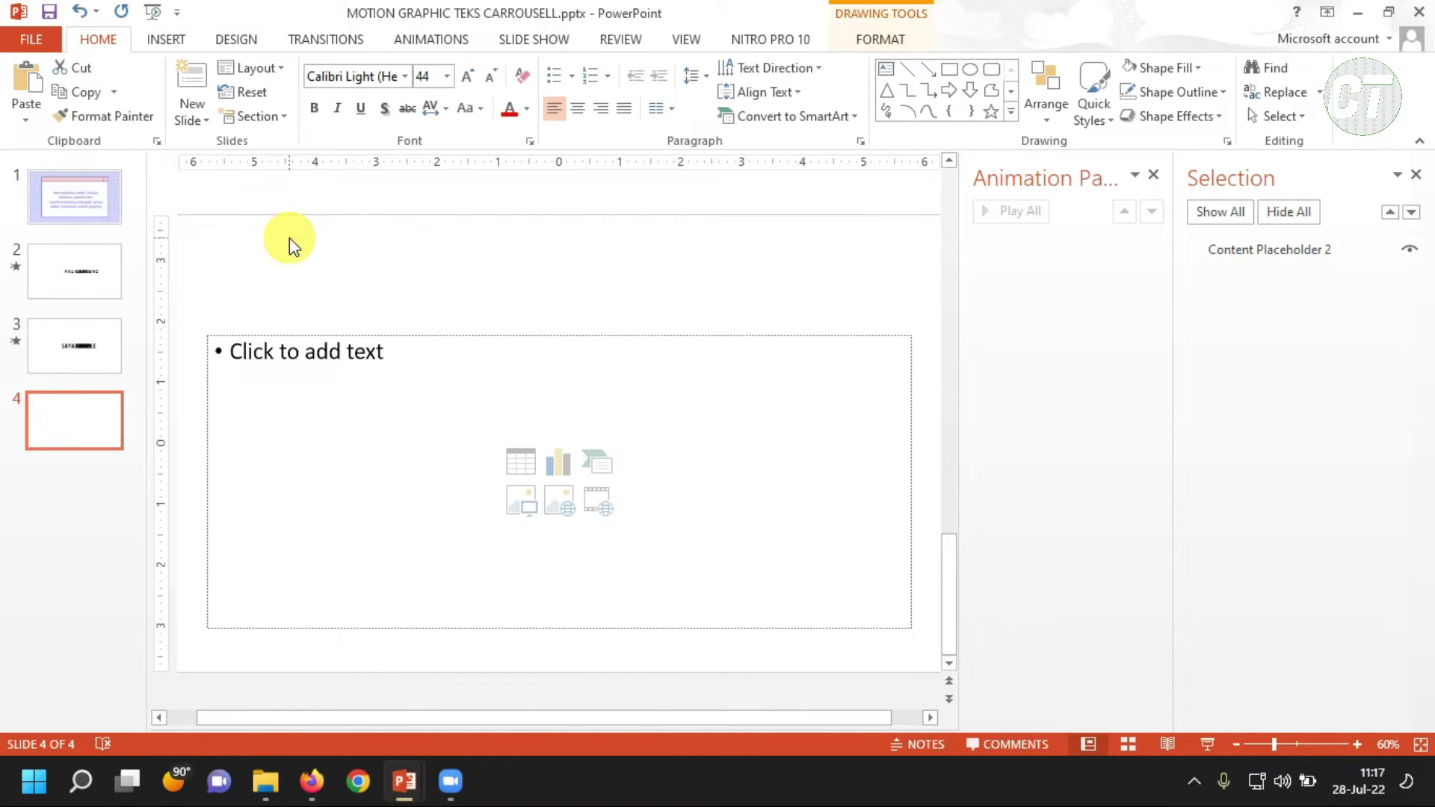
left_click(371, 336)
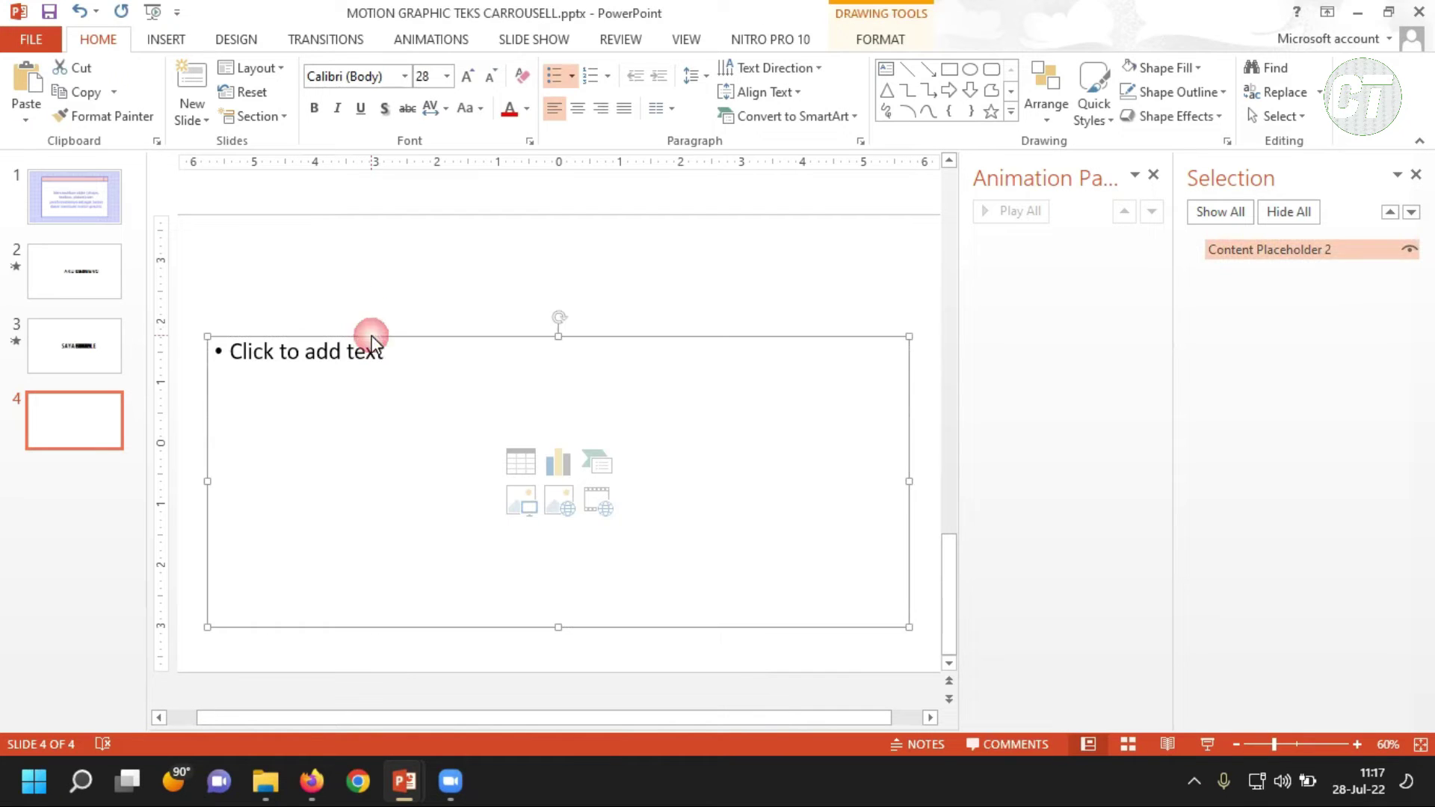
key("Delete")
mouse_move(883, 716)
left_mouse_down()
mouse_move(927, 719)
mouse_move(753, 720)
mouse_move(802, 719)
left_mouse_up()
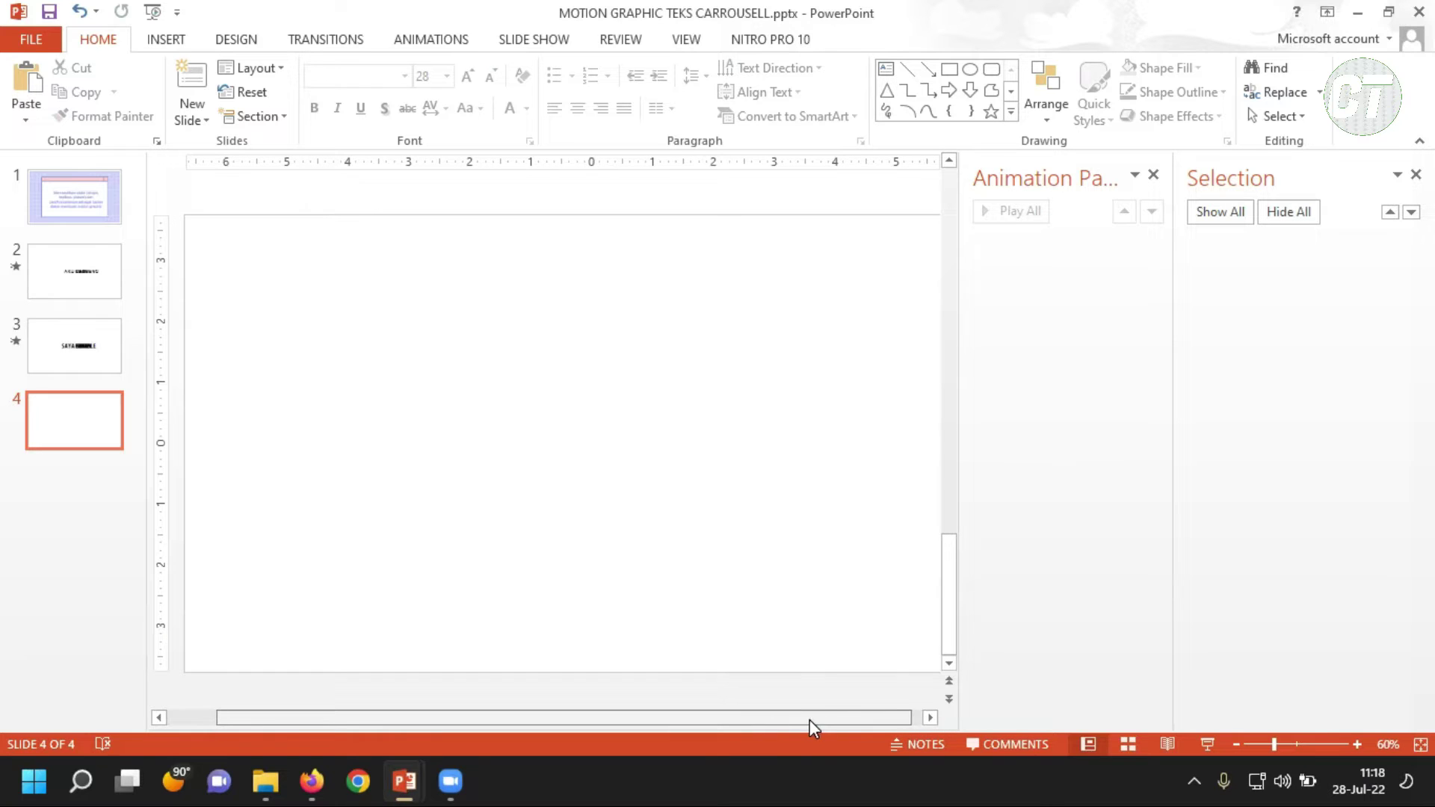
left_click(765, 513)
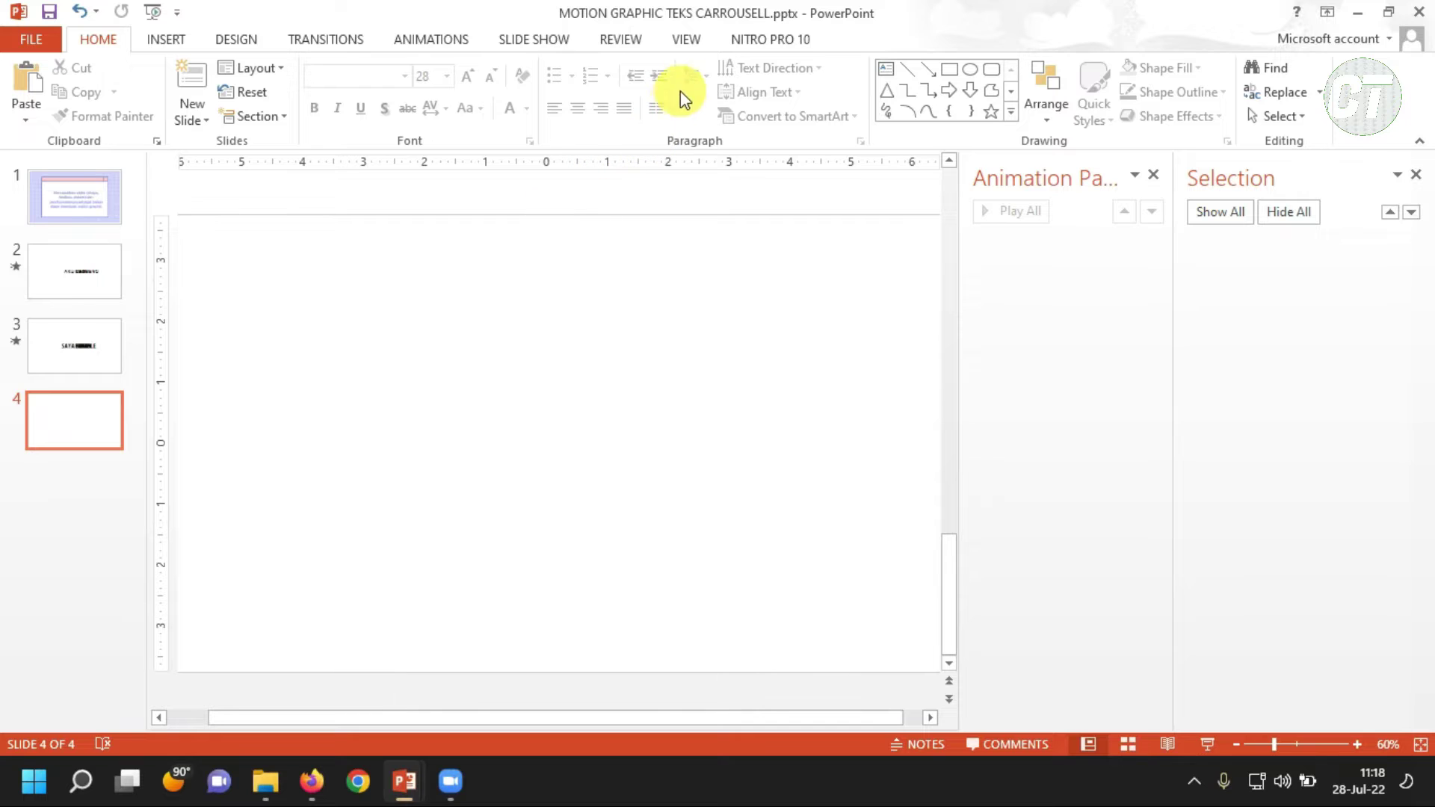
- Turn on the drawing guides and close the Animation and Selection panes
left_click(680, 38)
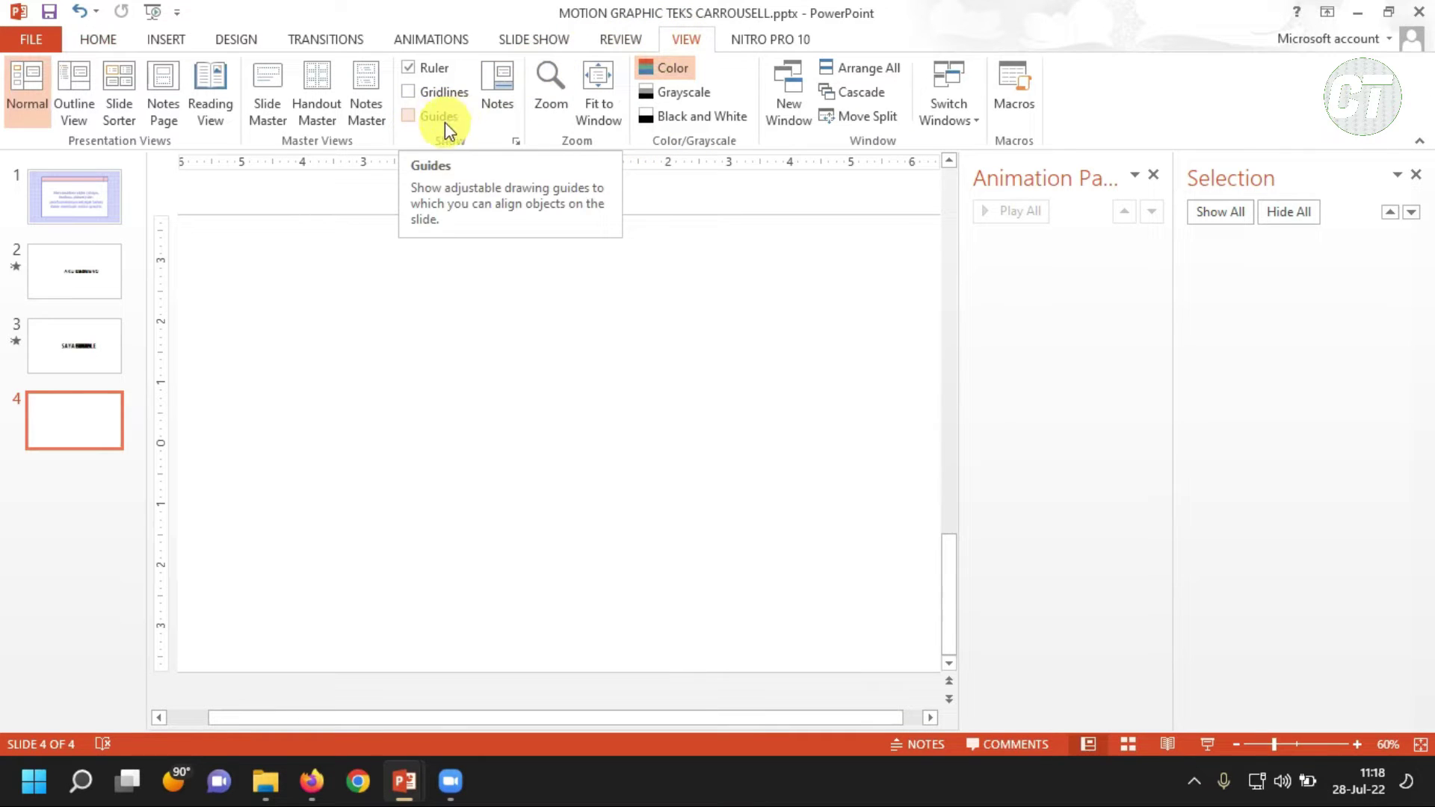
left_click(409, 117)
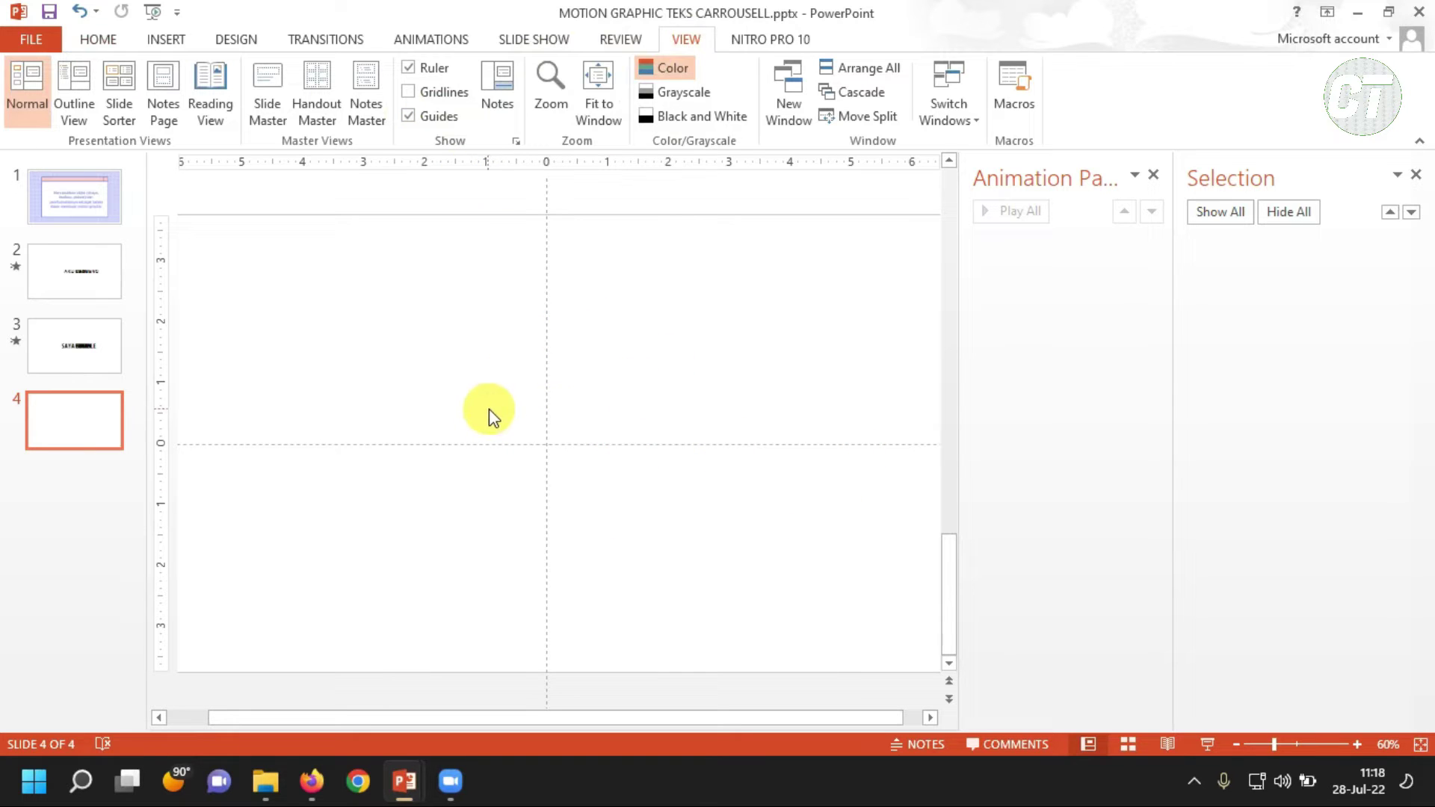
left_click(1162, 179)
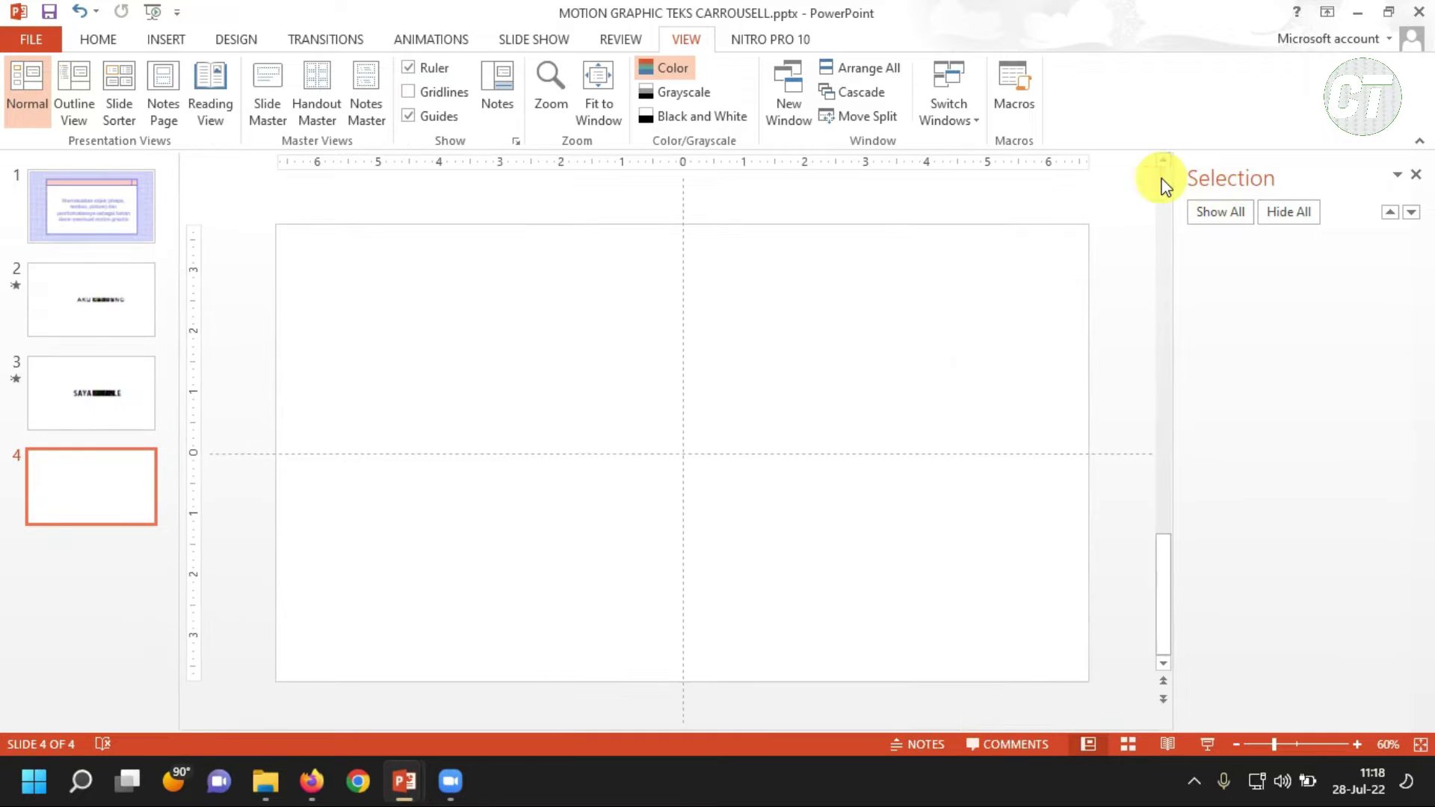
left_click(1415, 174)
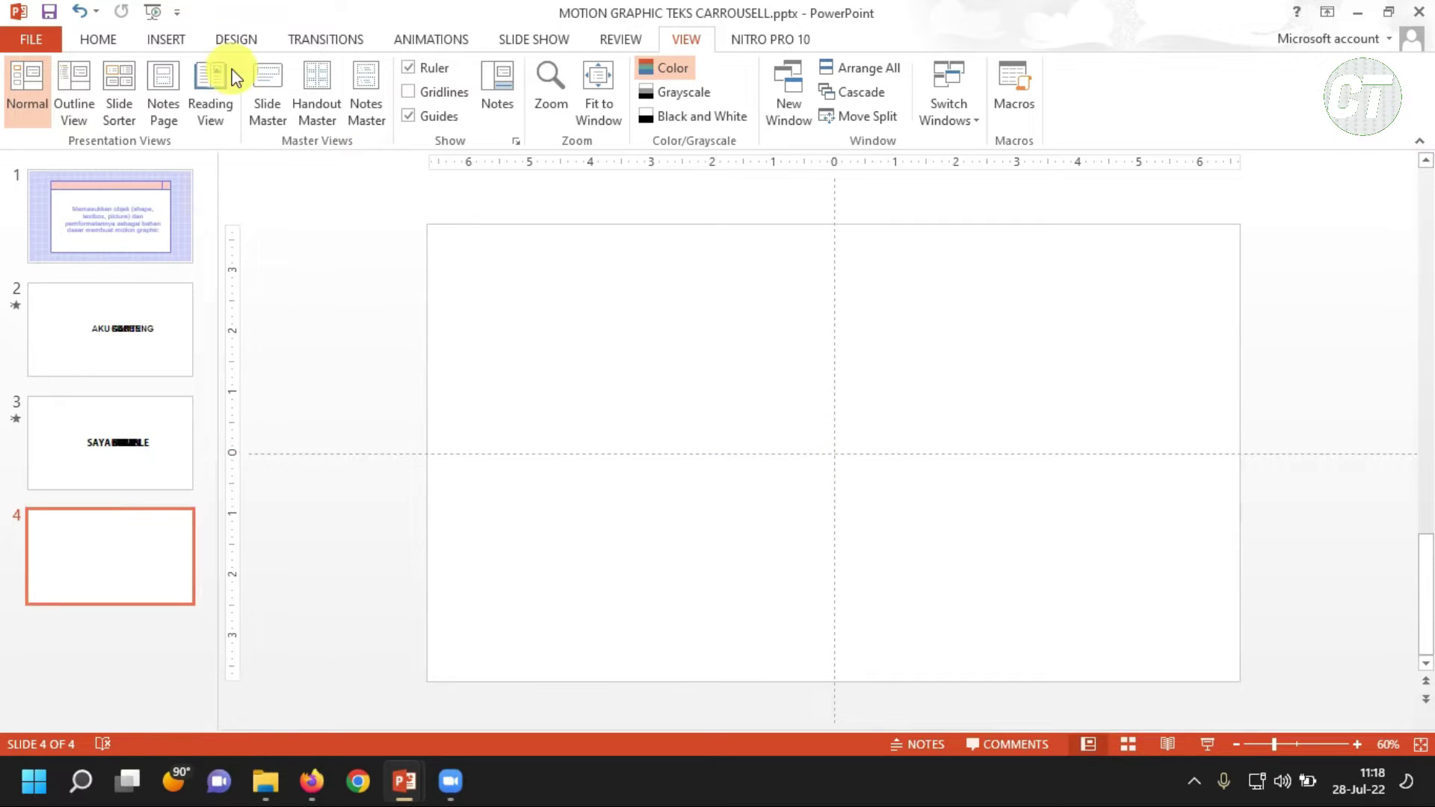
- Add a text box near the slide centre containing the word AKU
left_click(158, 42)
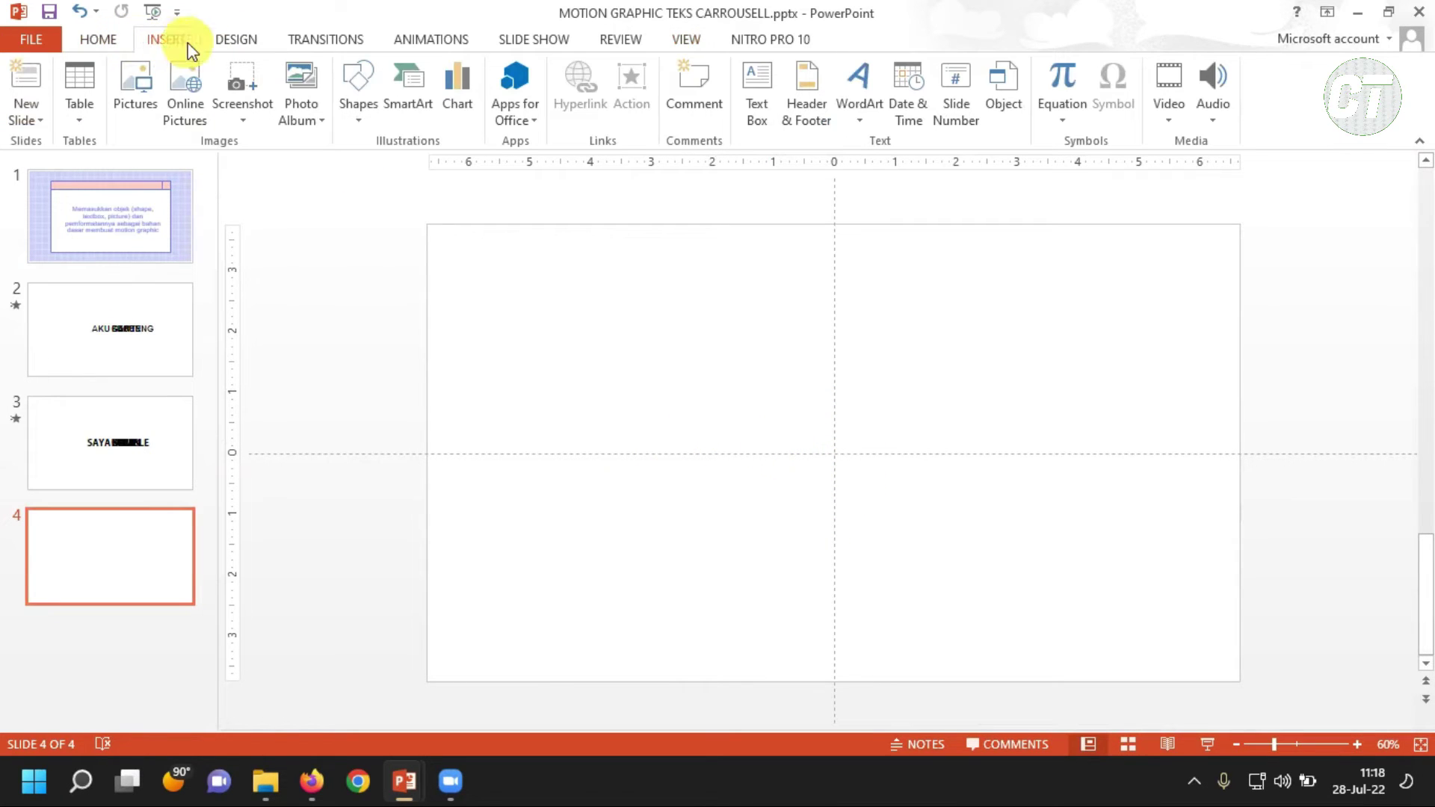
left_click(357, 96)
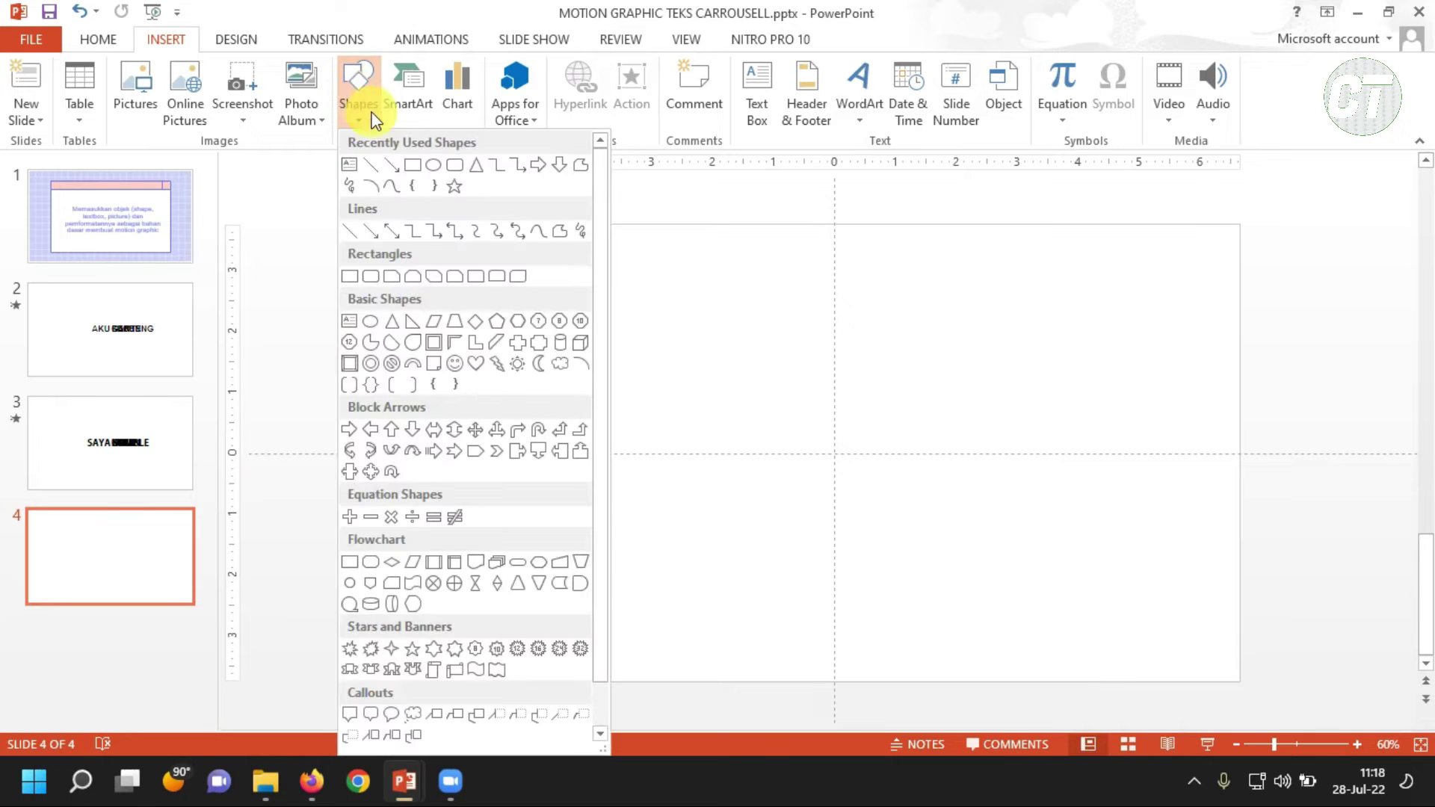
left_click(415, 166)
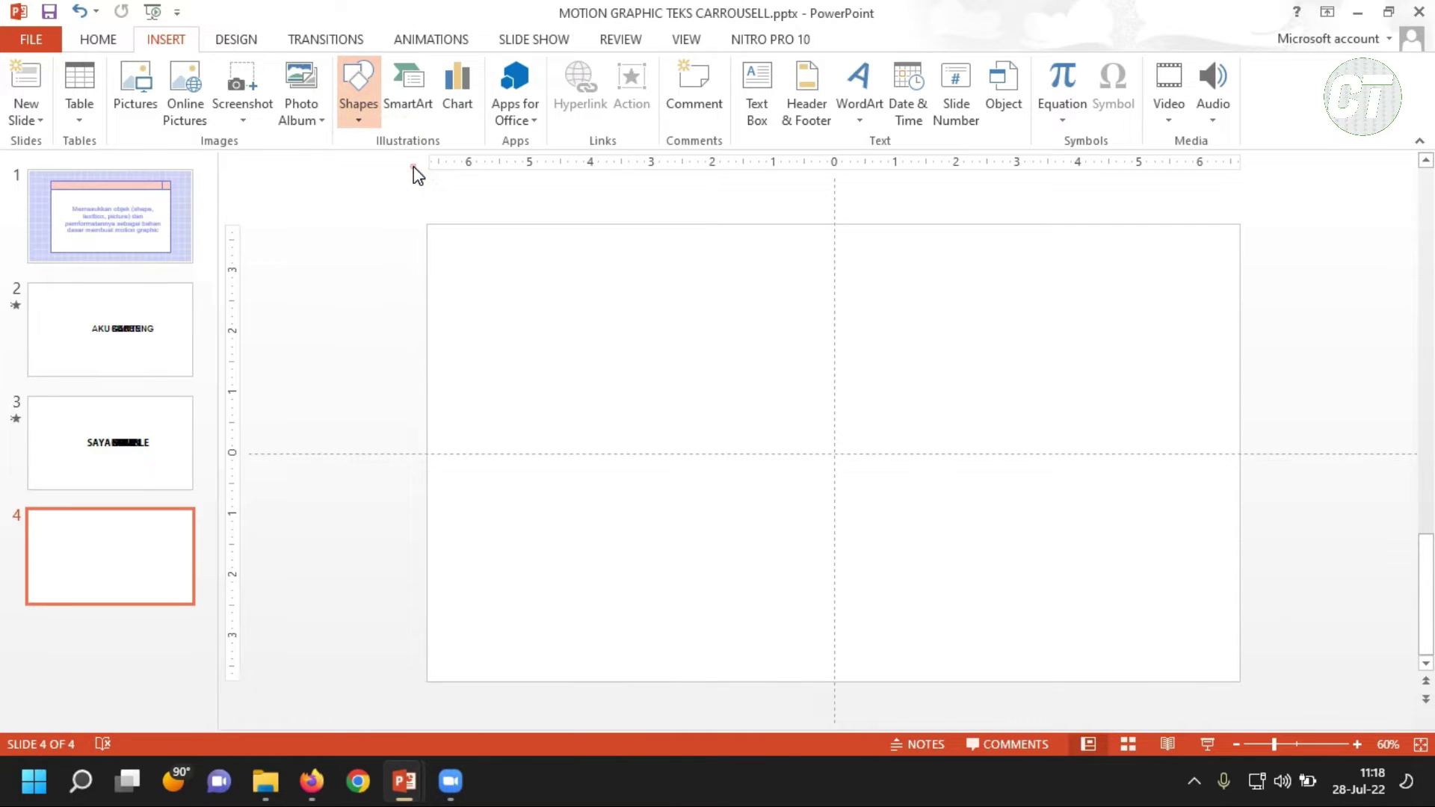
left_click_drag(707, 418, 849, 499)
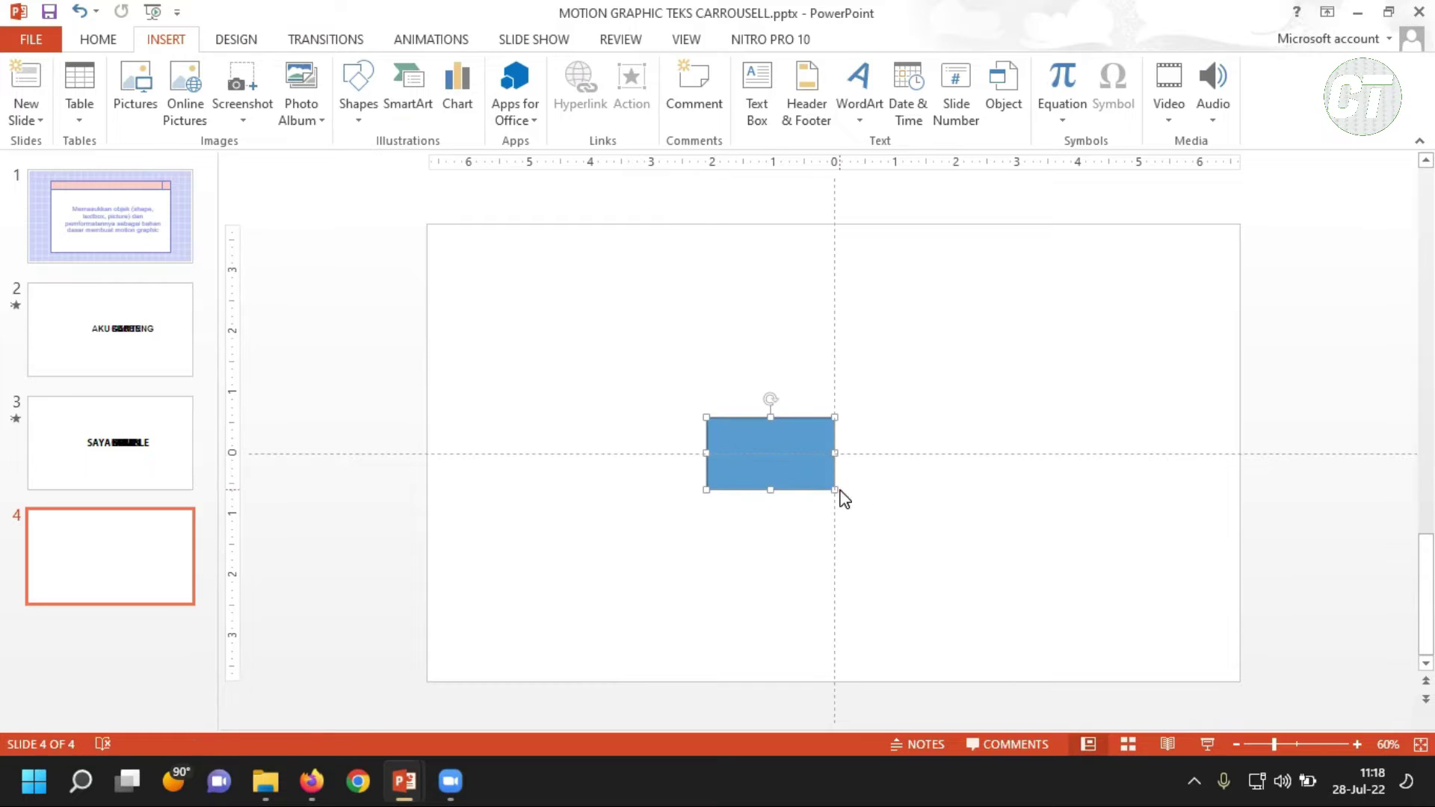
key("Delete")
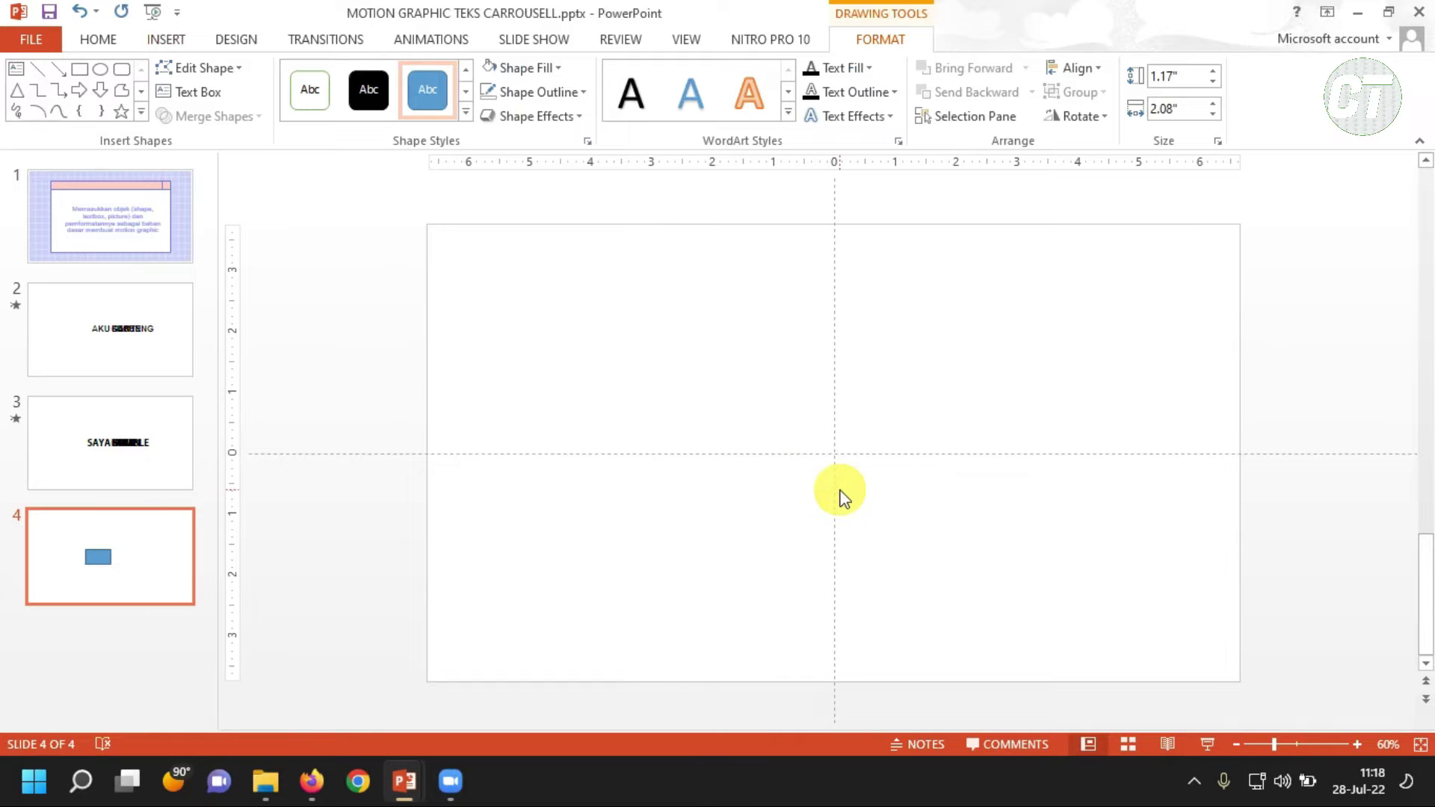
left_click(165, 38)
left_click(755, 86)
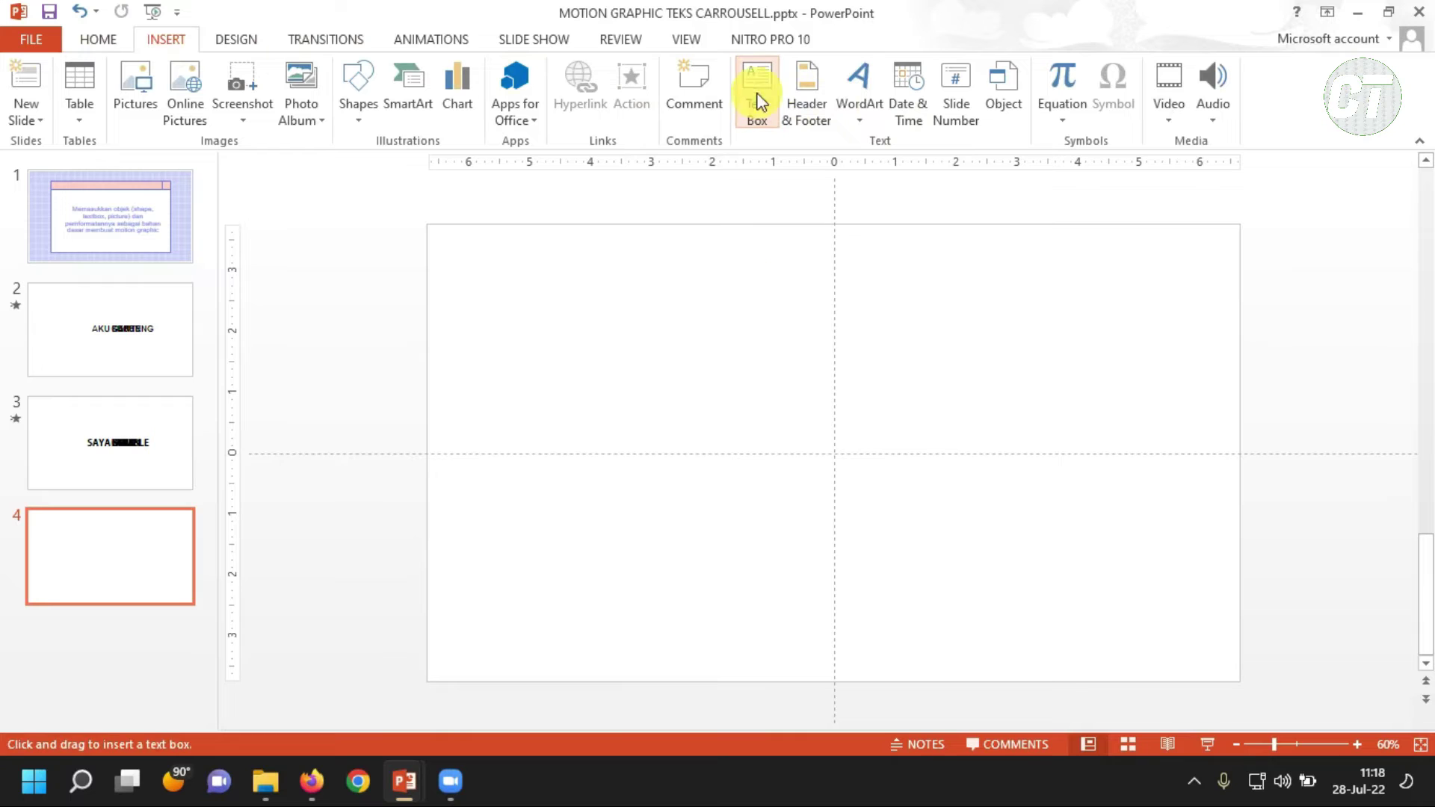
left_click_drag(704, 424, 834, 493)
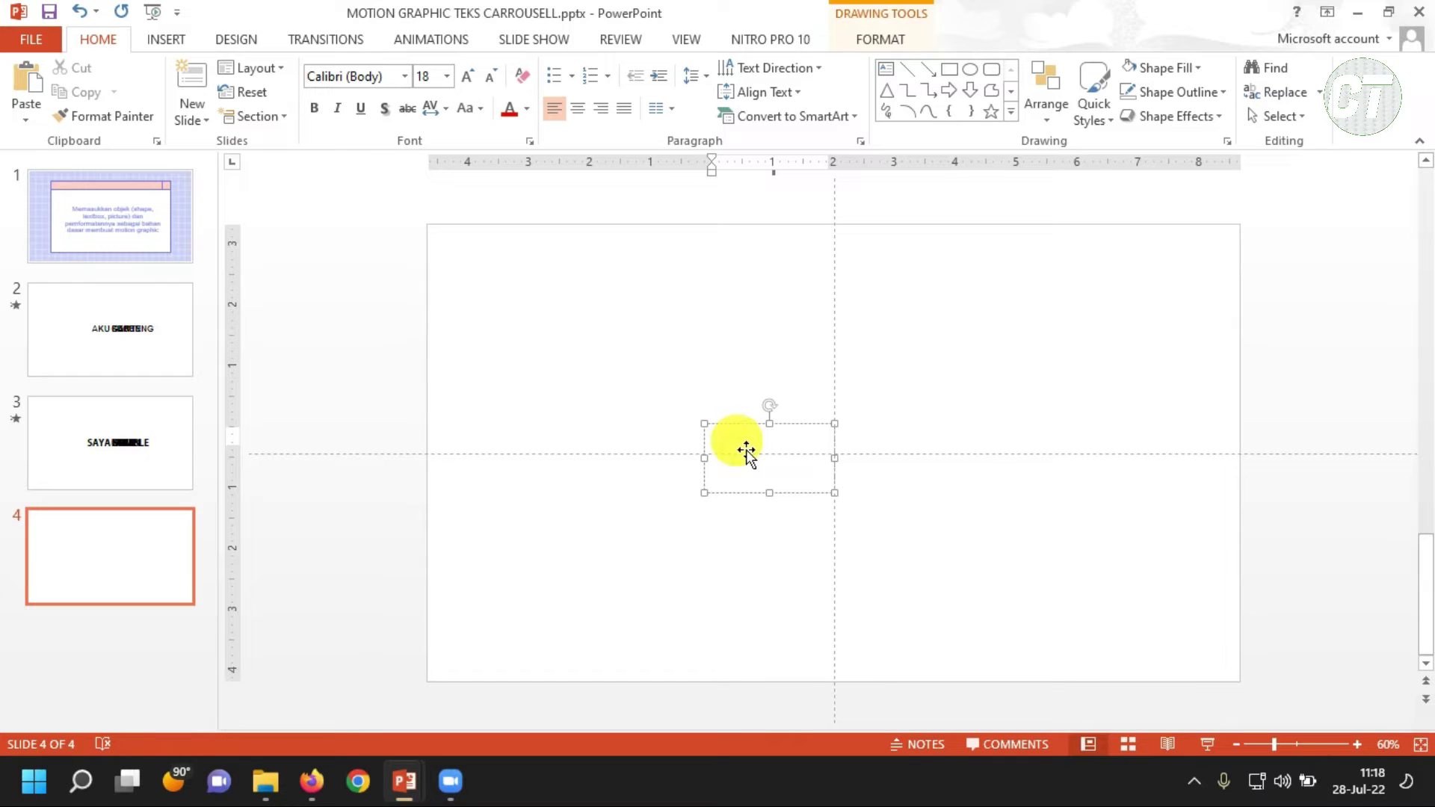
type("AKU")
- Set AKU to Adobe Gothic Std at 54 pt and settle it on the centre guides
key("ctrl+a")
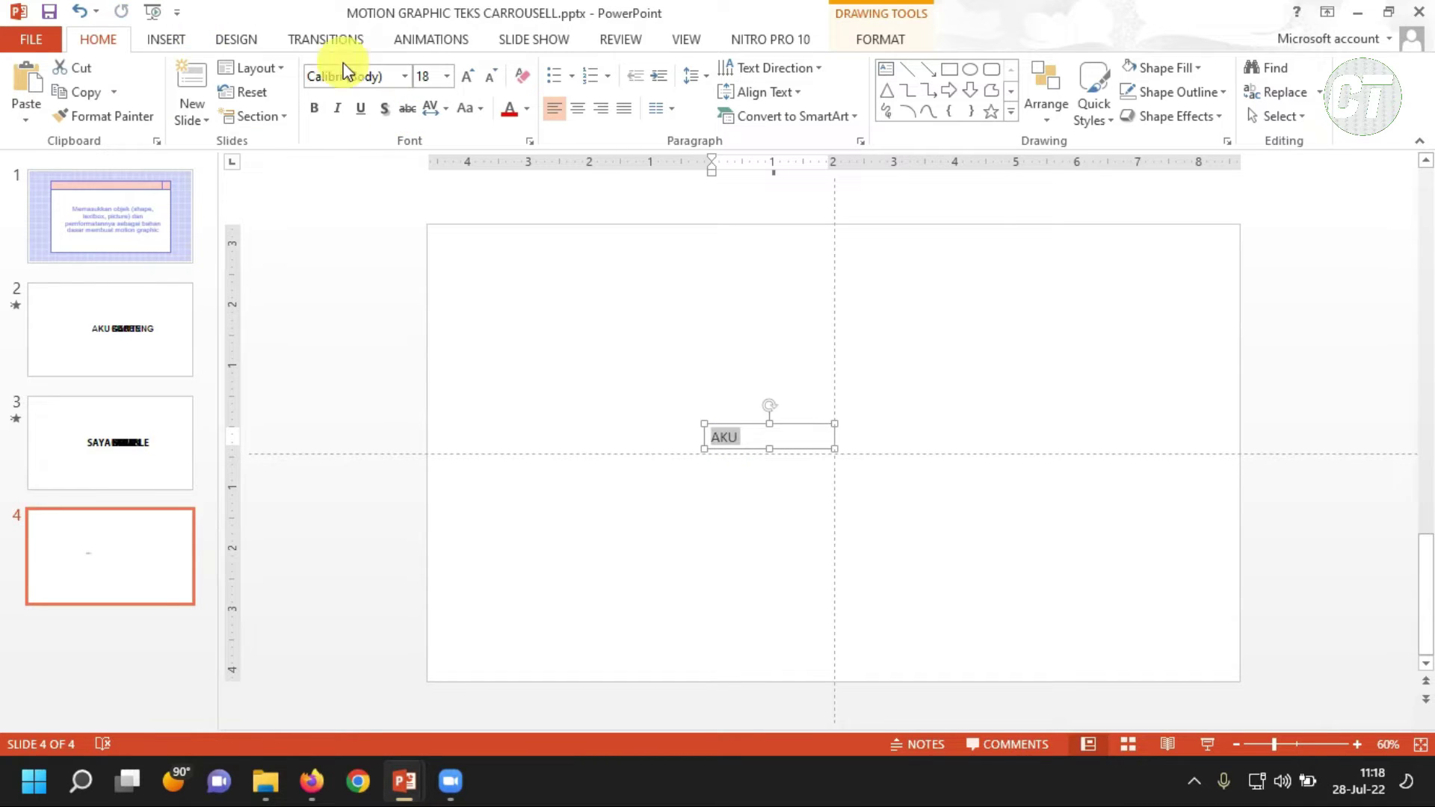
left_click(405, 75)
left_click(417, 210)
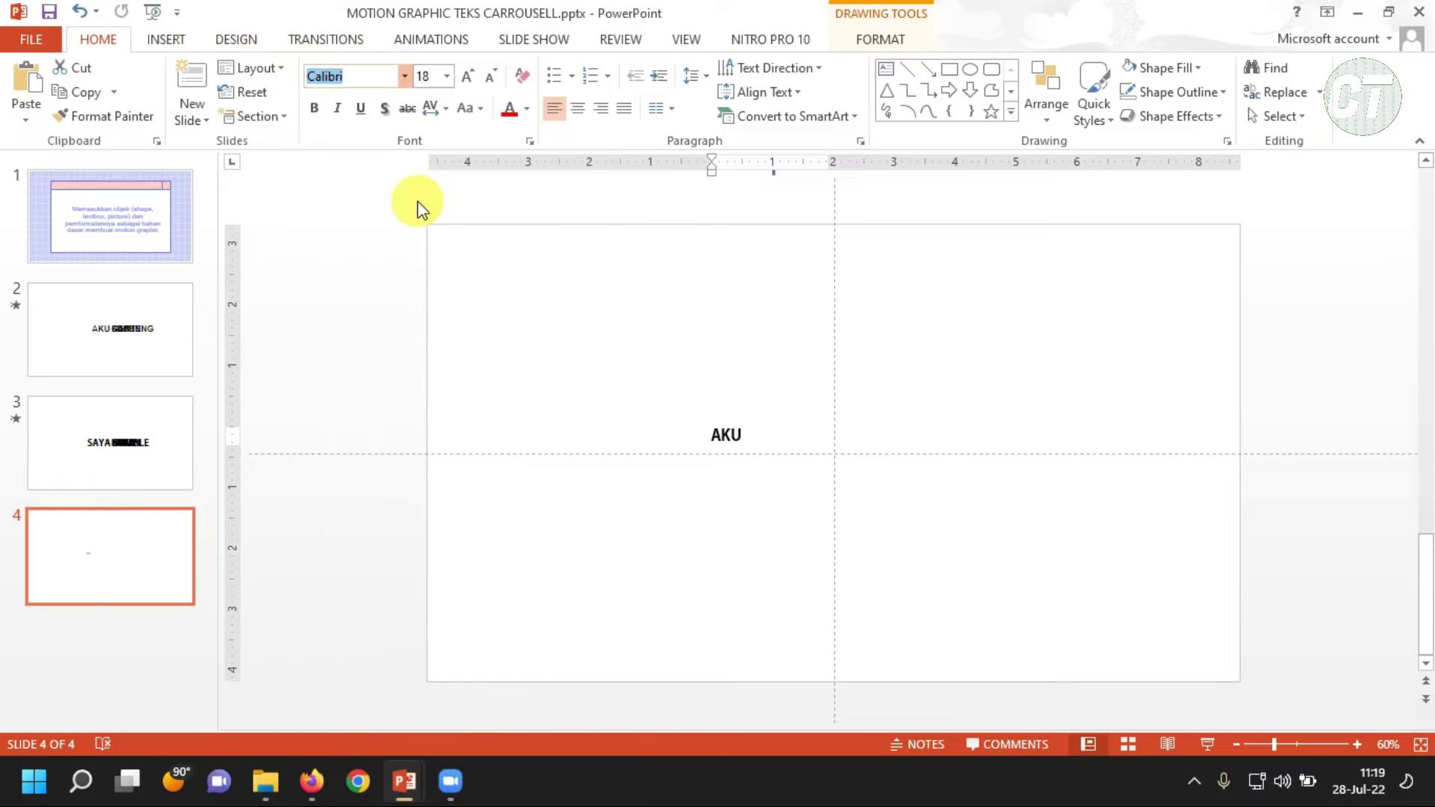
type("Adobe Gothic St")
left_click(446, 76)
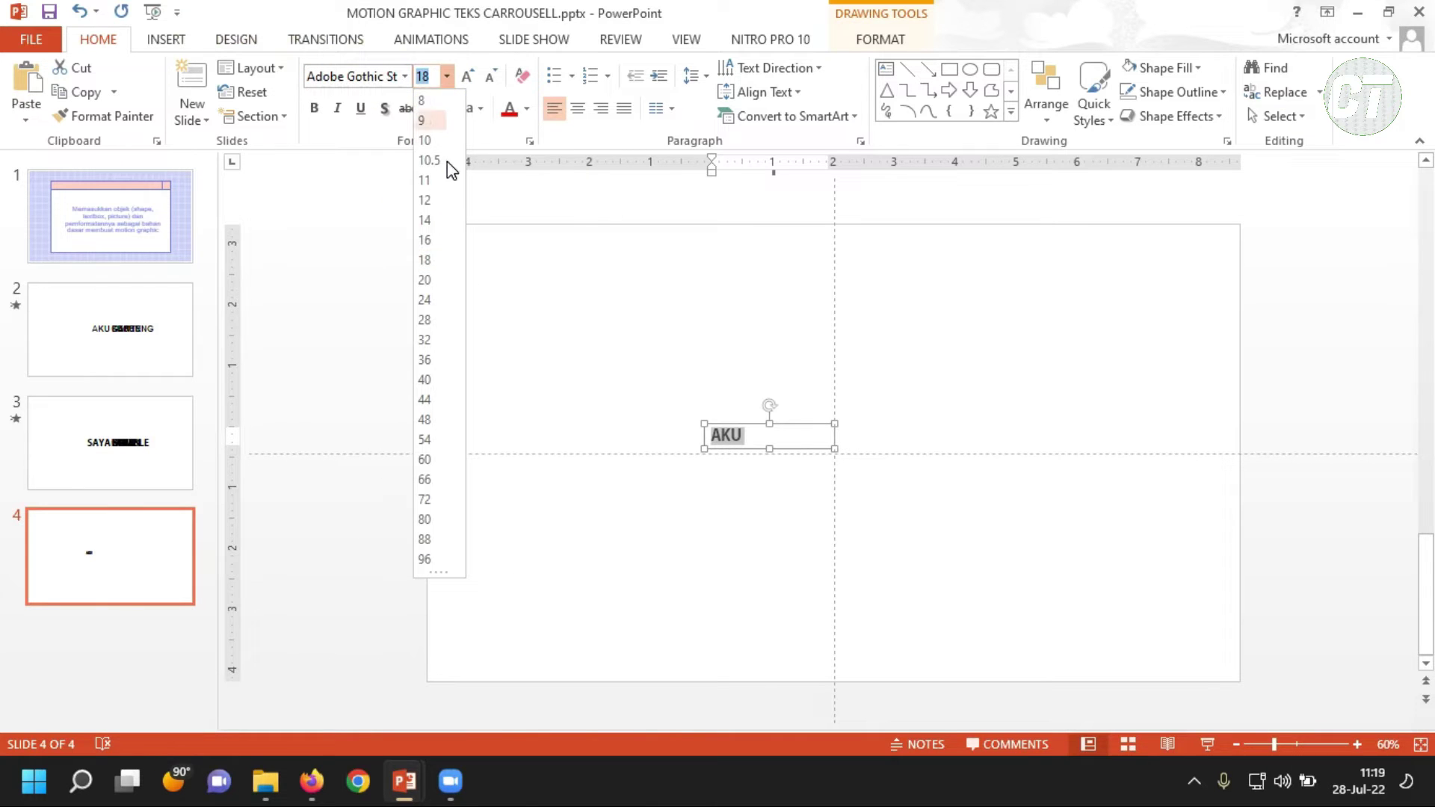
left_click(432, 439)
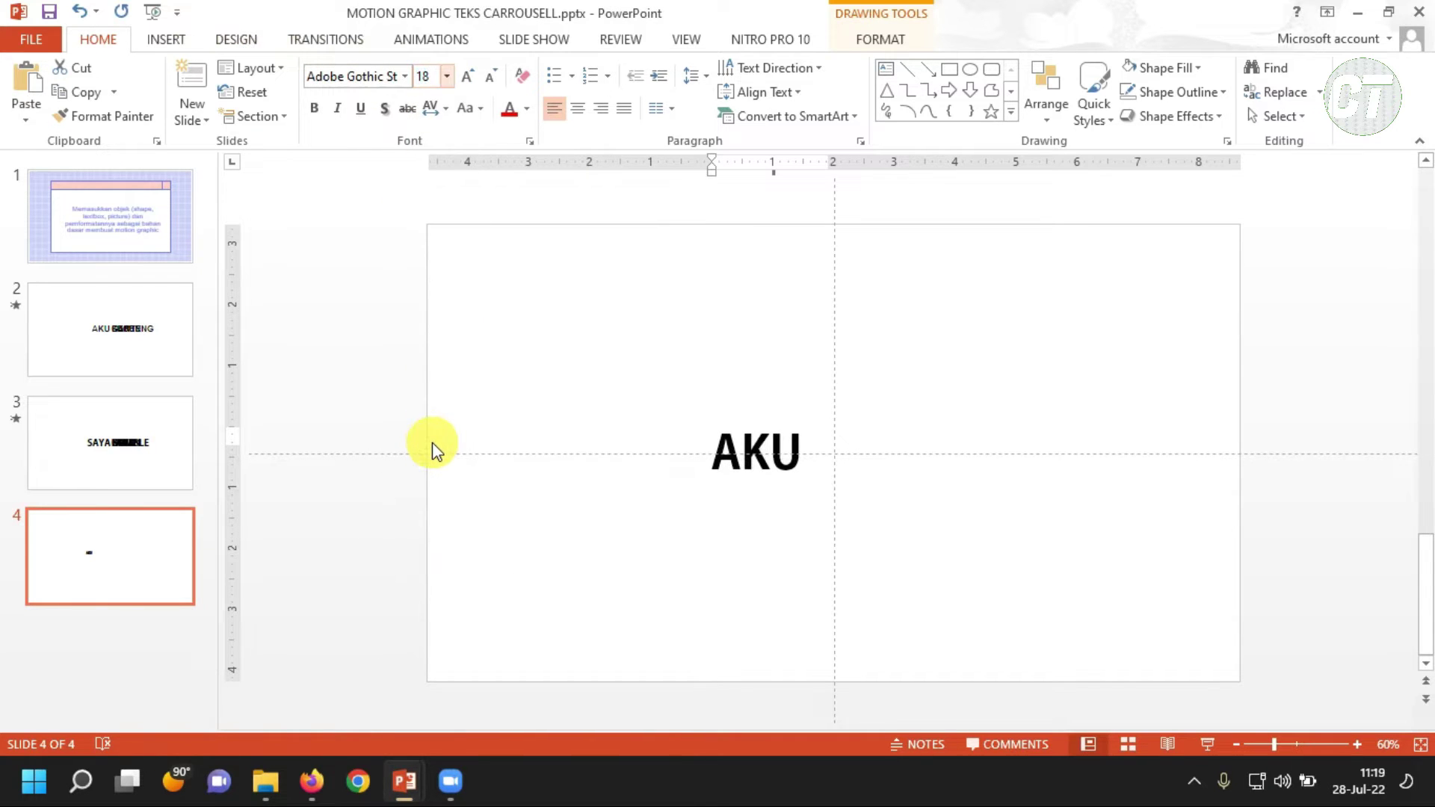
left_click(803, 429)
left_click_drag(814, 435, 836, 440)
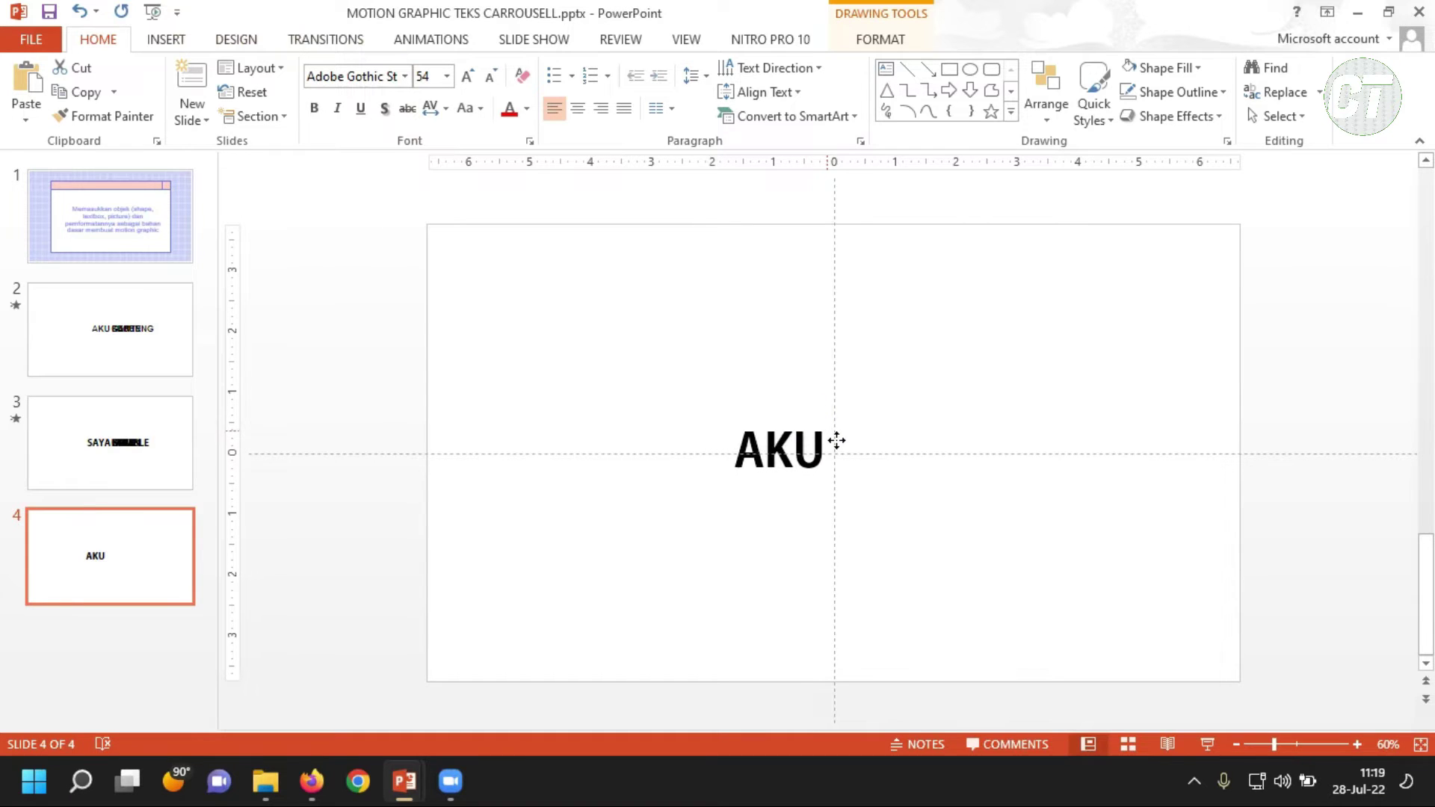
left_click_drag(836, 440, 863, 437)
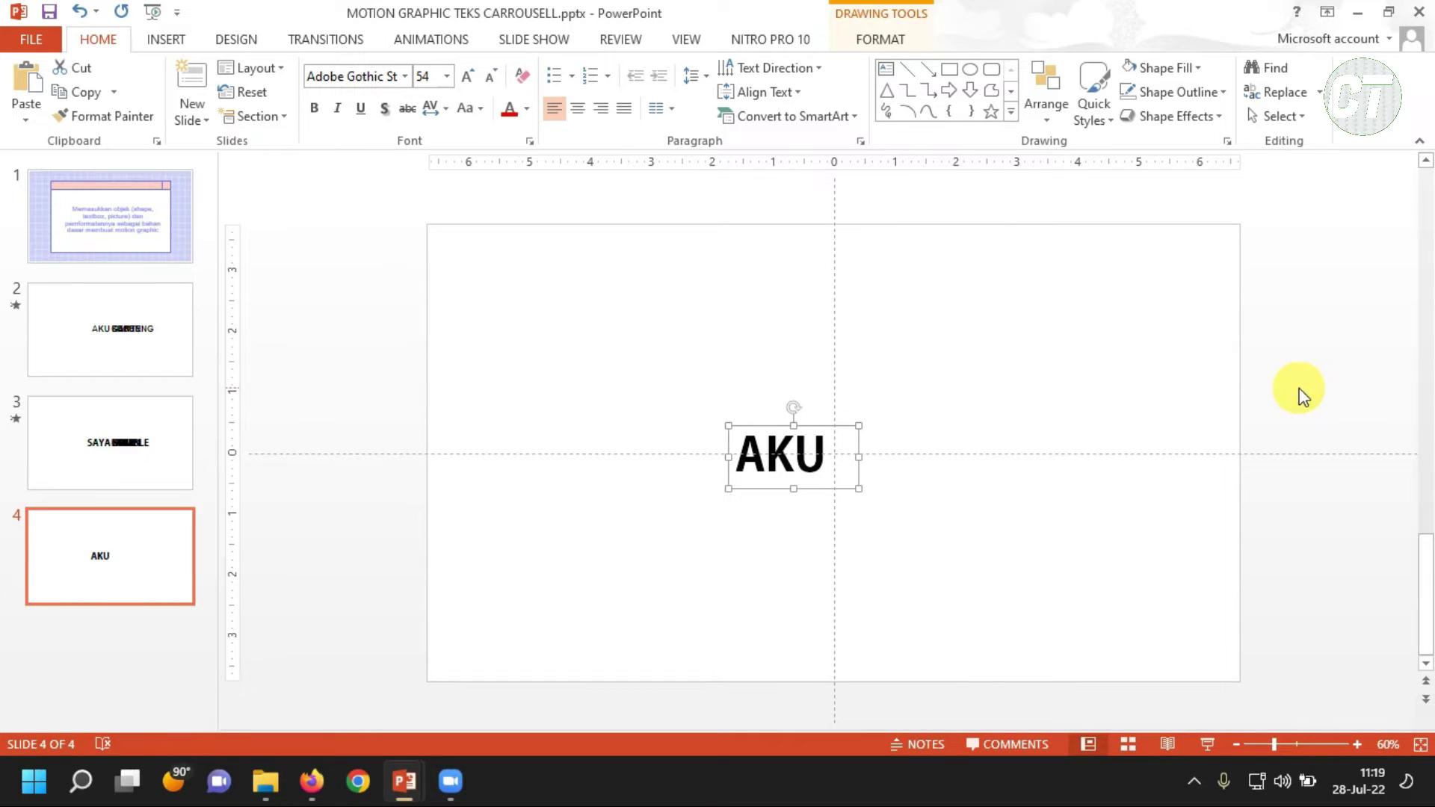
- Apply a Fly In entrance to AKU, flying in from the left
left_click(427, 41)
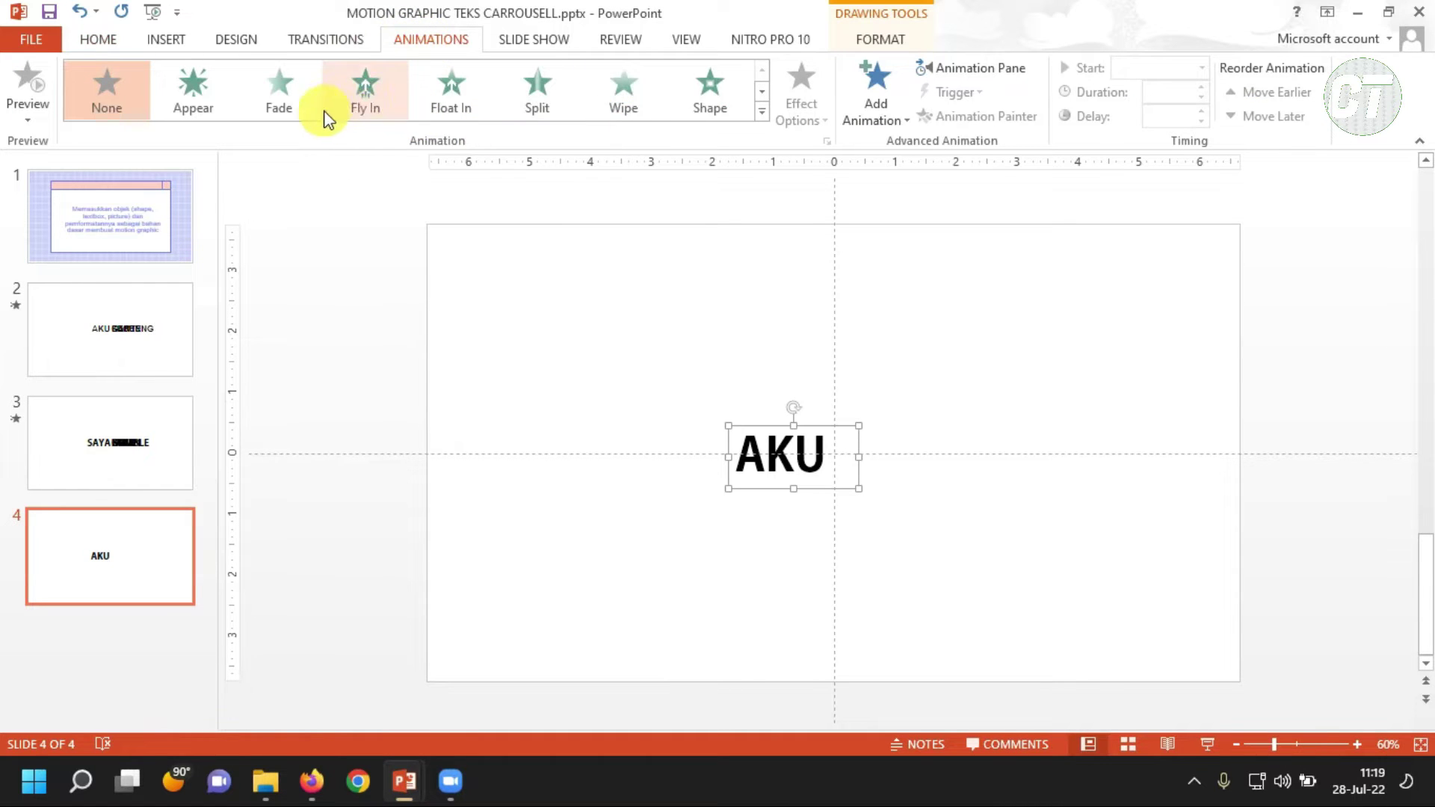
left_click(360, 93)
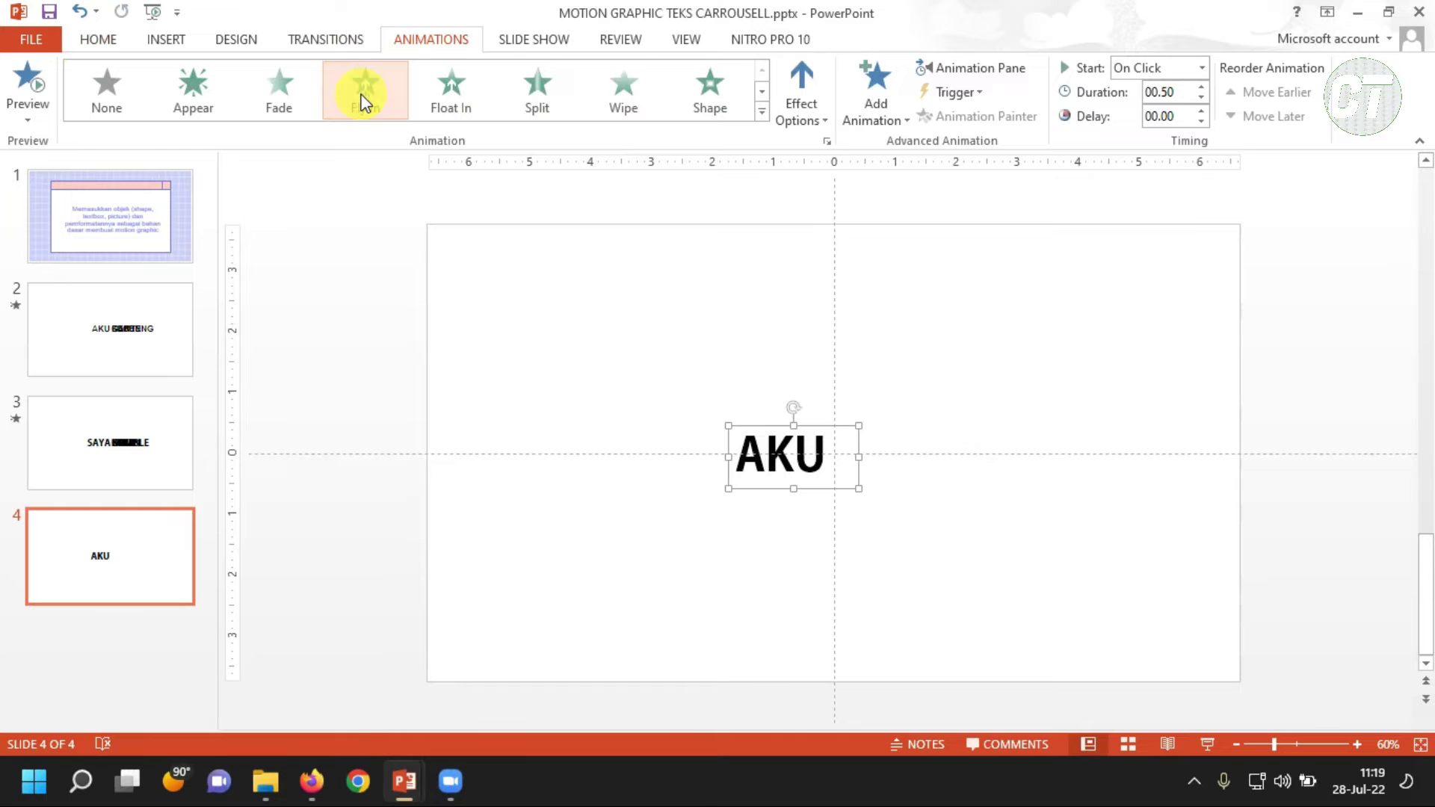
left_click(785, 118)
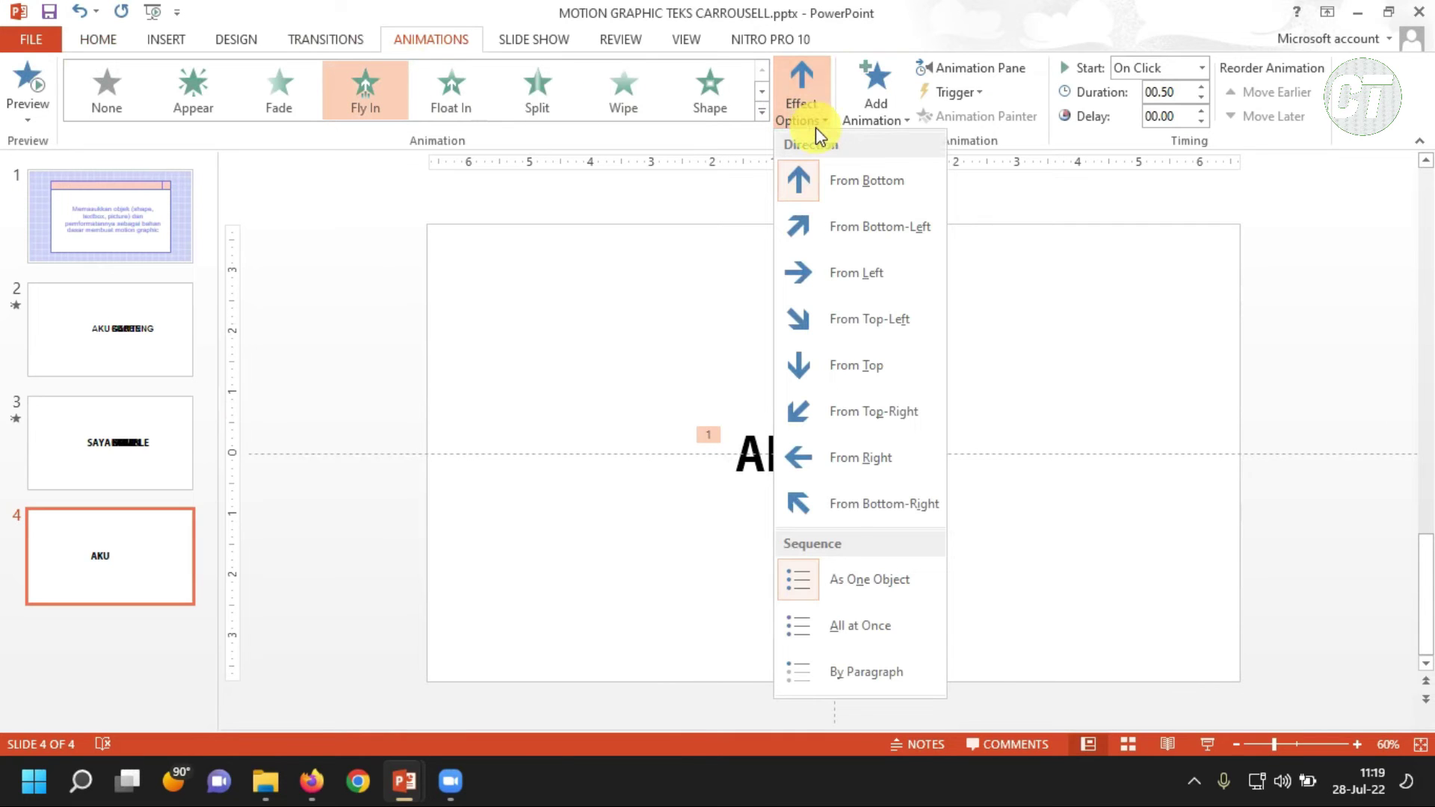
left_click(843, 274)
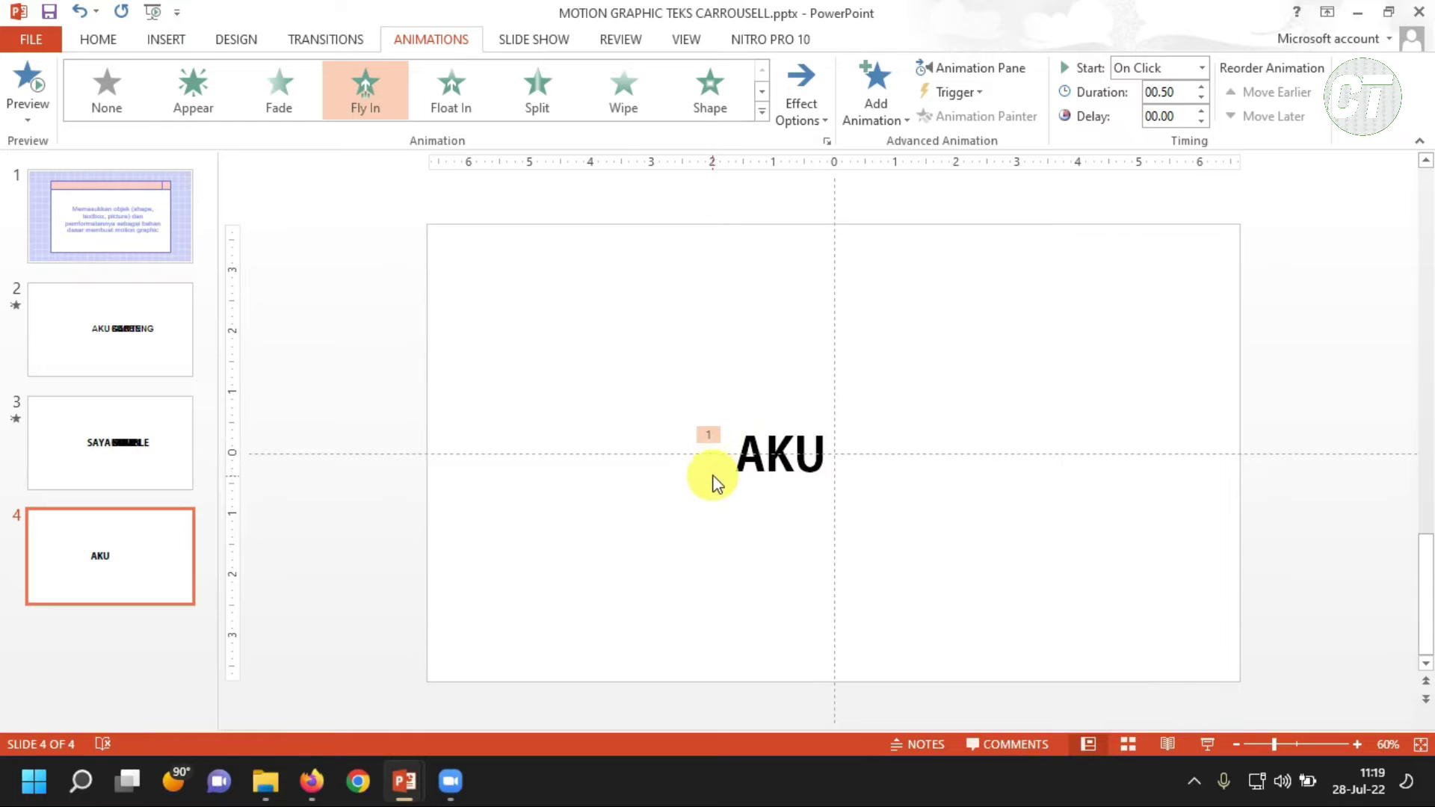
left_click(806, 459)
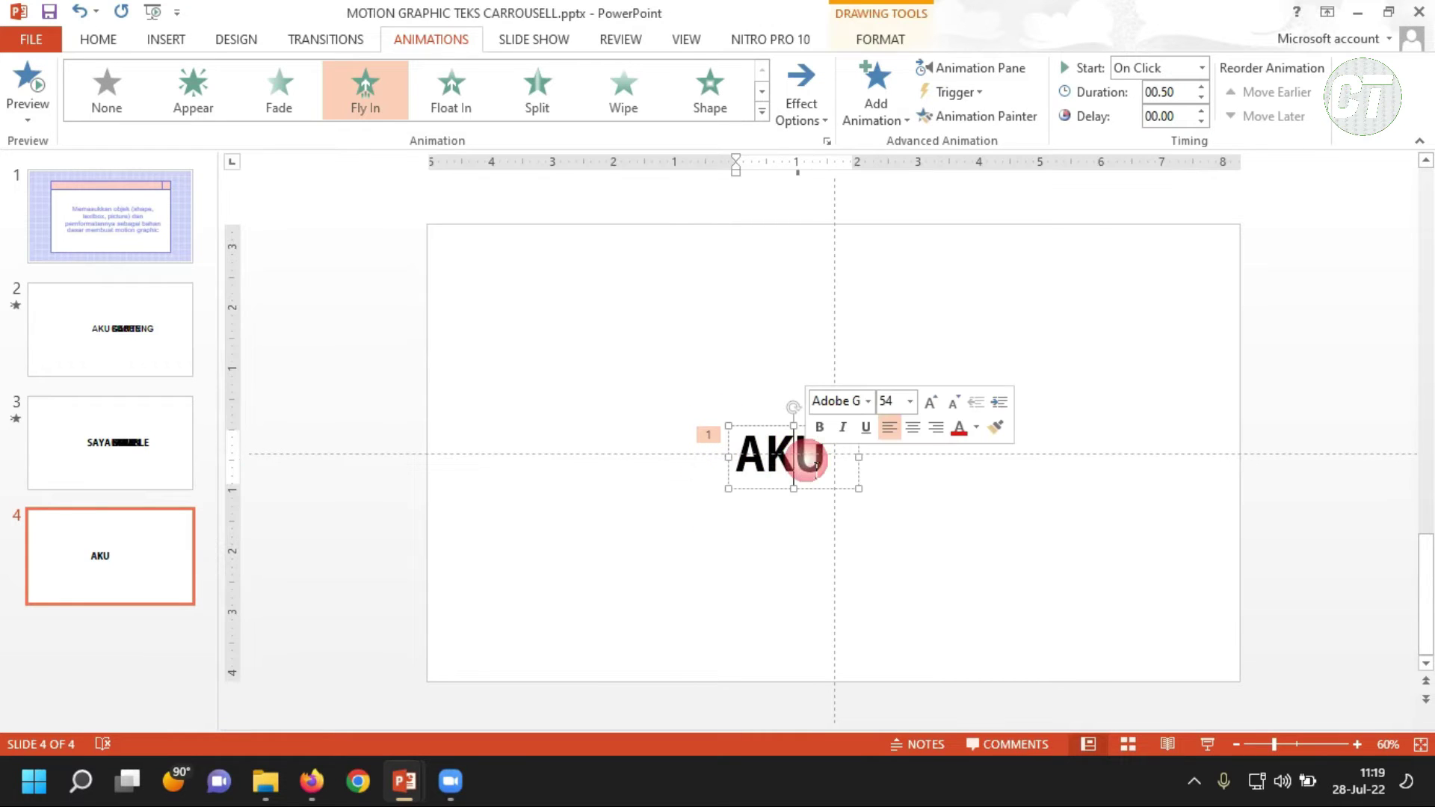
left_click(770, 426)
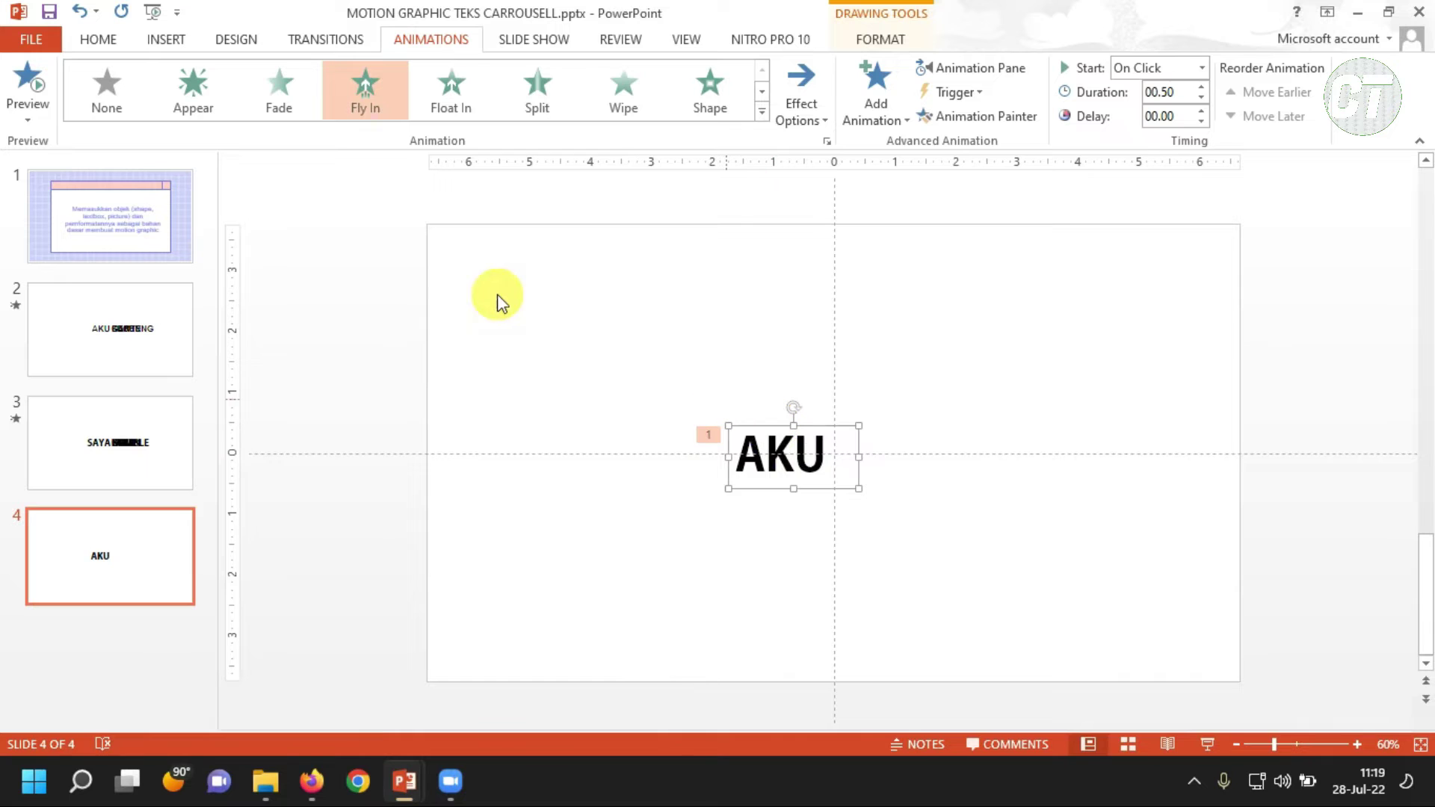
left_click(98, 40)
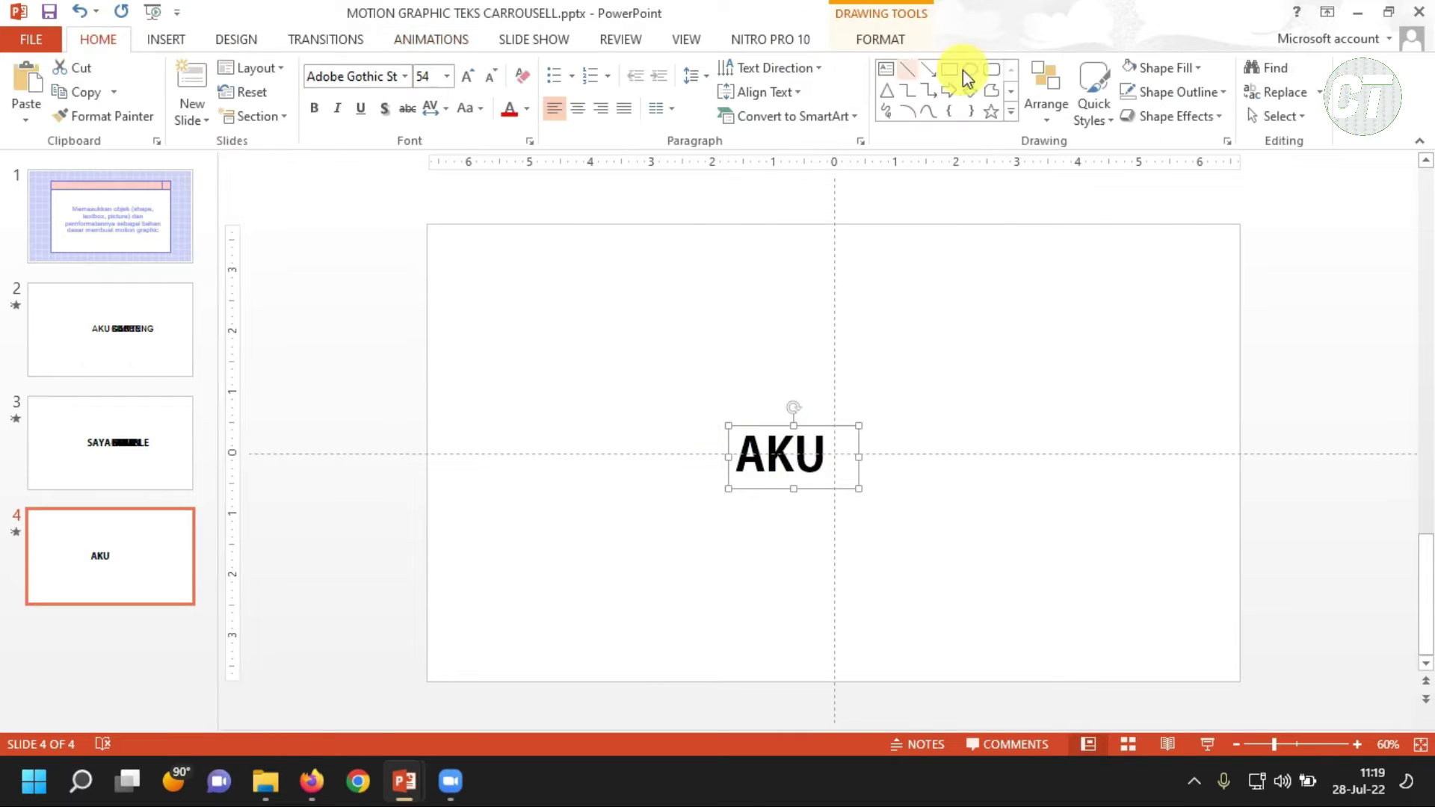
- In the Selection Pane, rename the TextBox 4 entry to AKU
left_click(1301, 118)
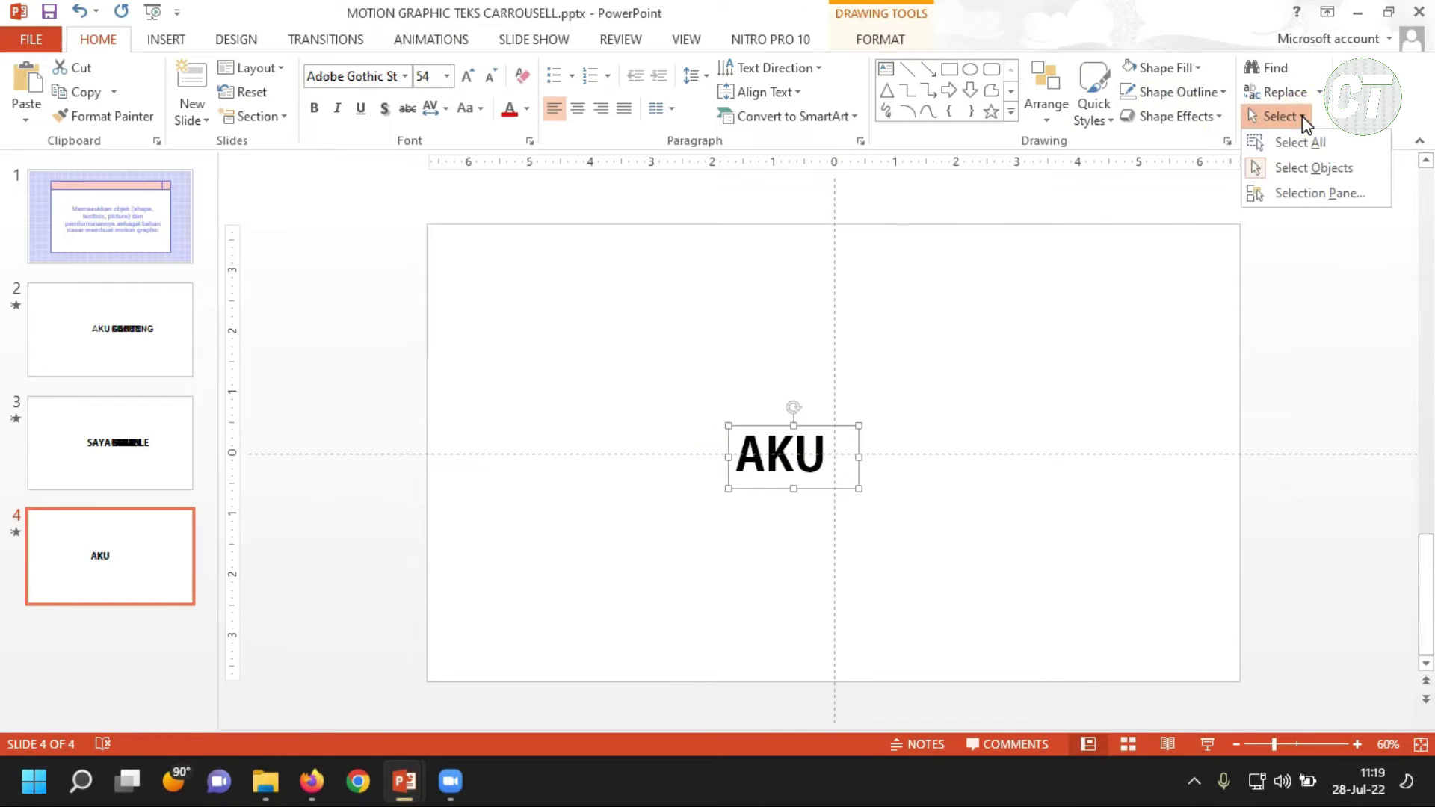
left_click(1304, 194)
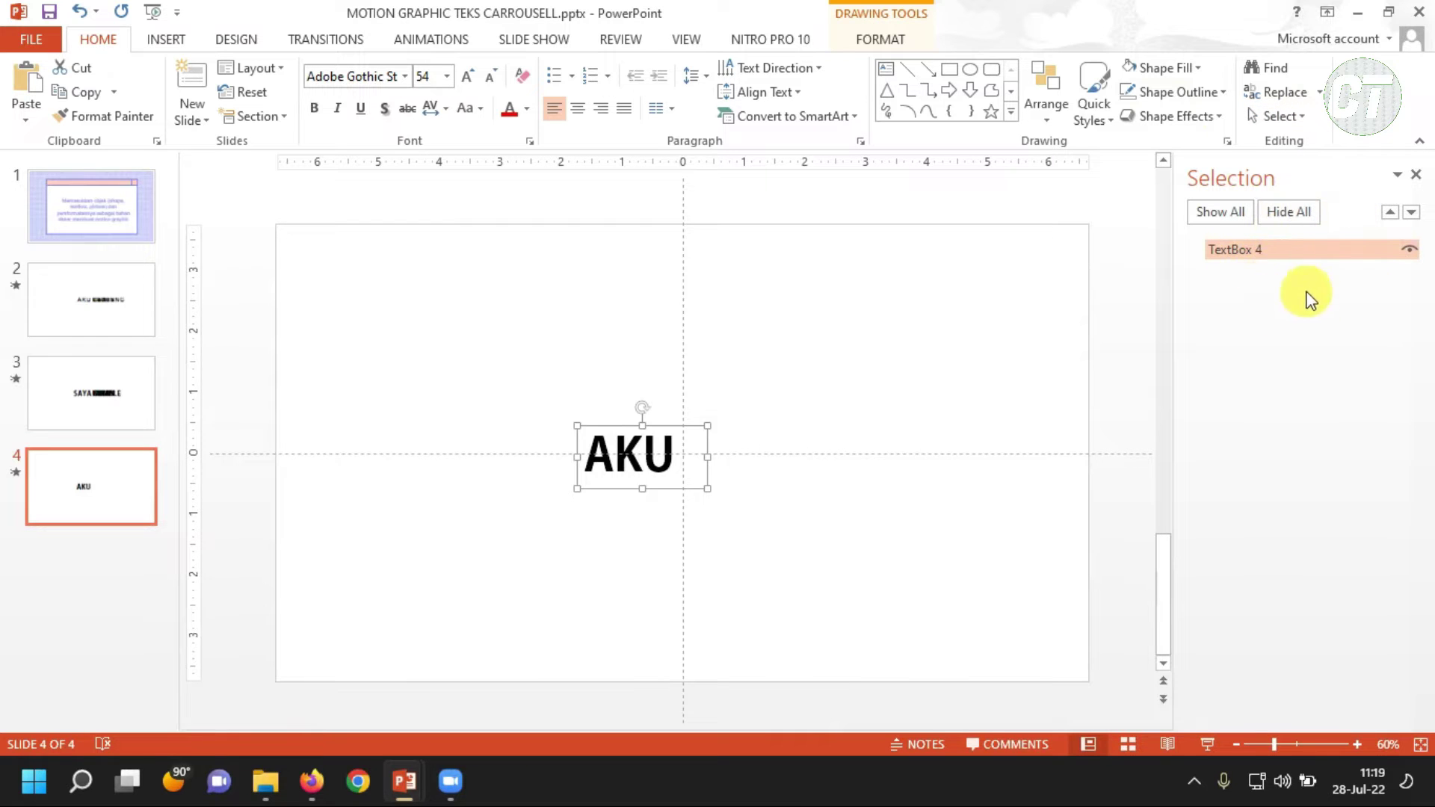
double_click(1263, 253)
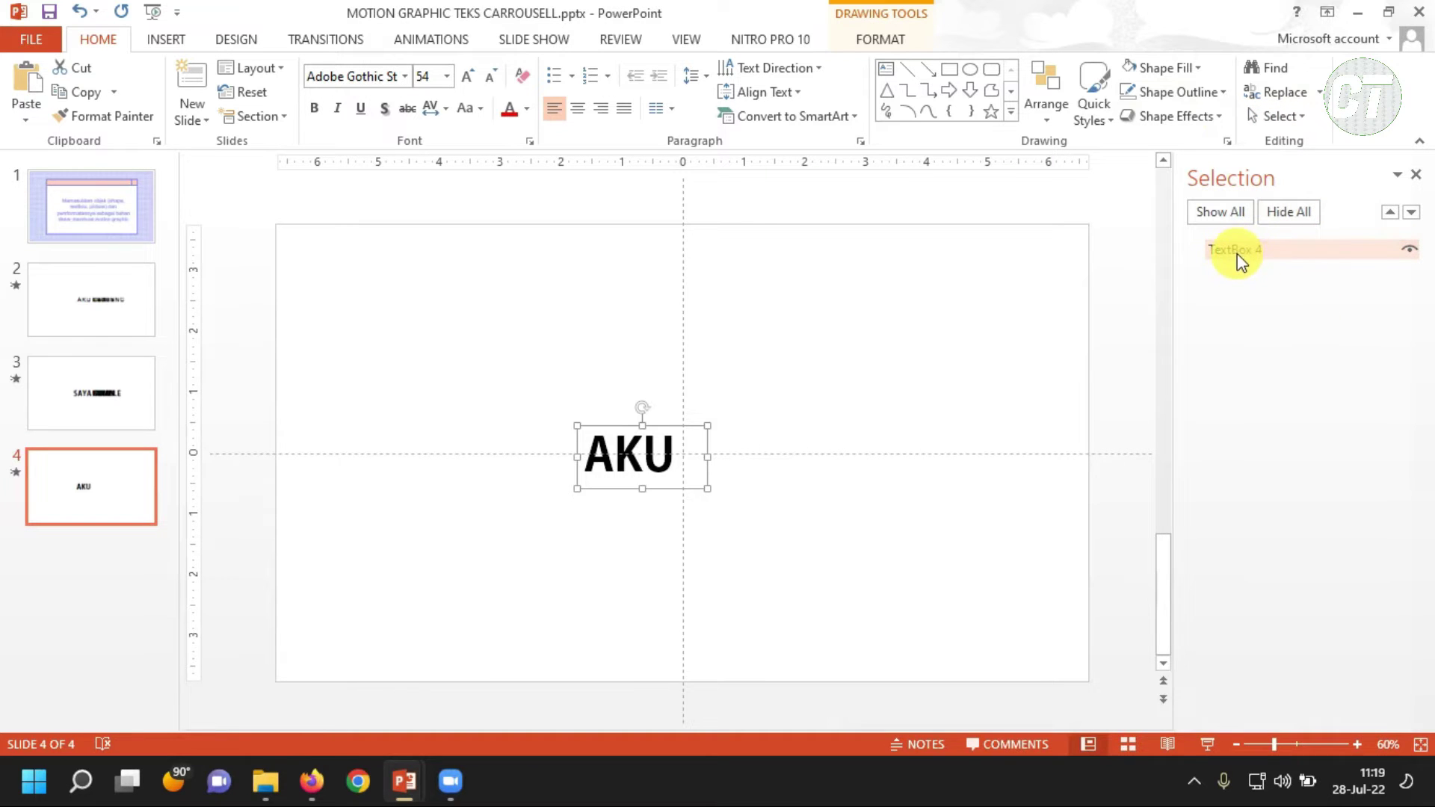
left_click(1245, 258)
key("ctrl+a")
type("AKU")
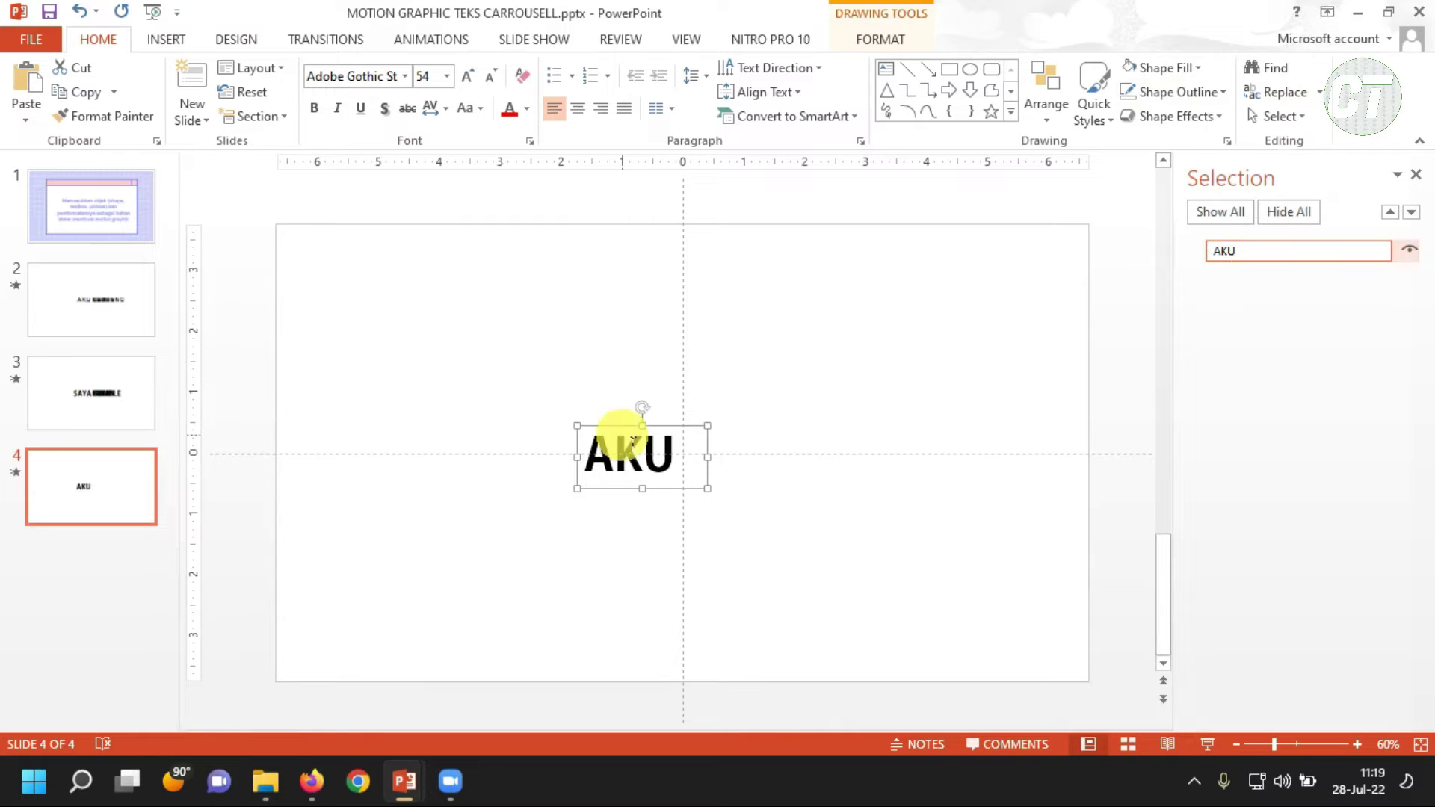
left_click(748, 471)
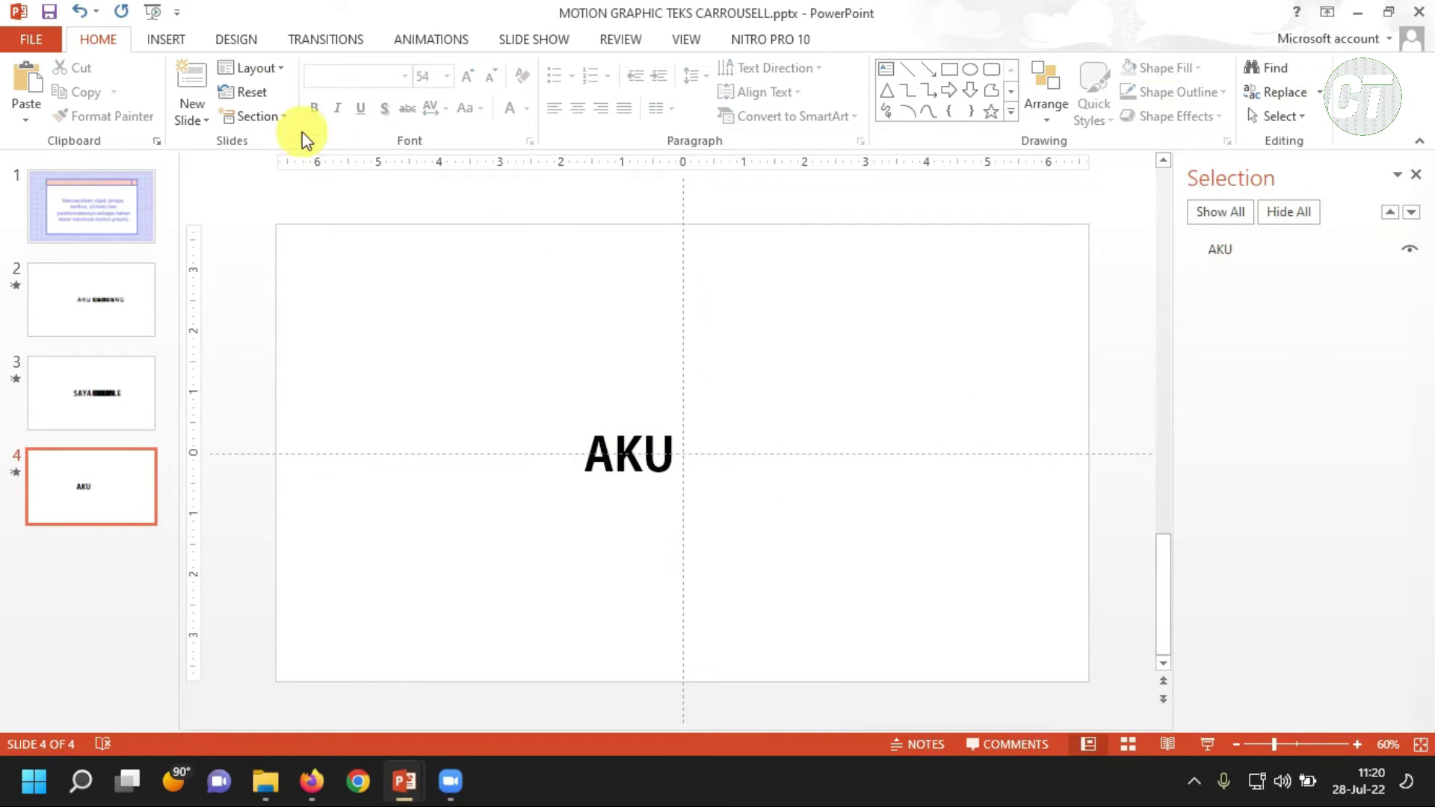
- Draw a tall rectangle over the slide's left side, aligned with the top edge
left_click(154, 34)
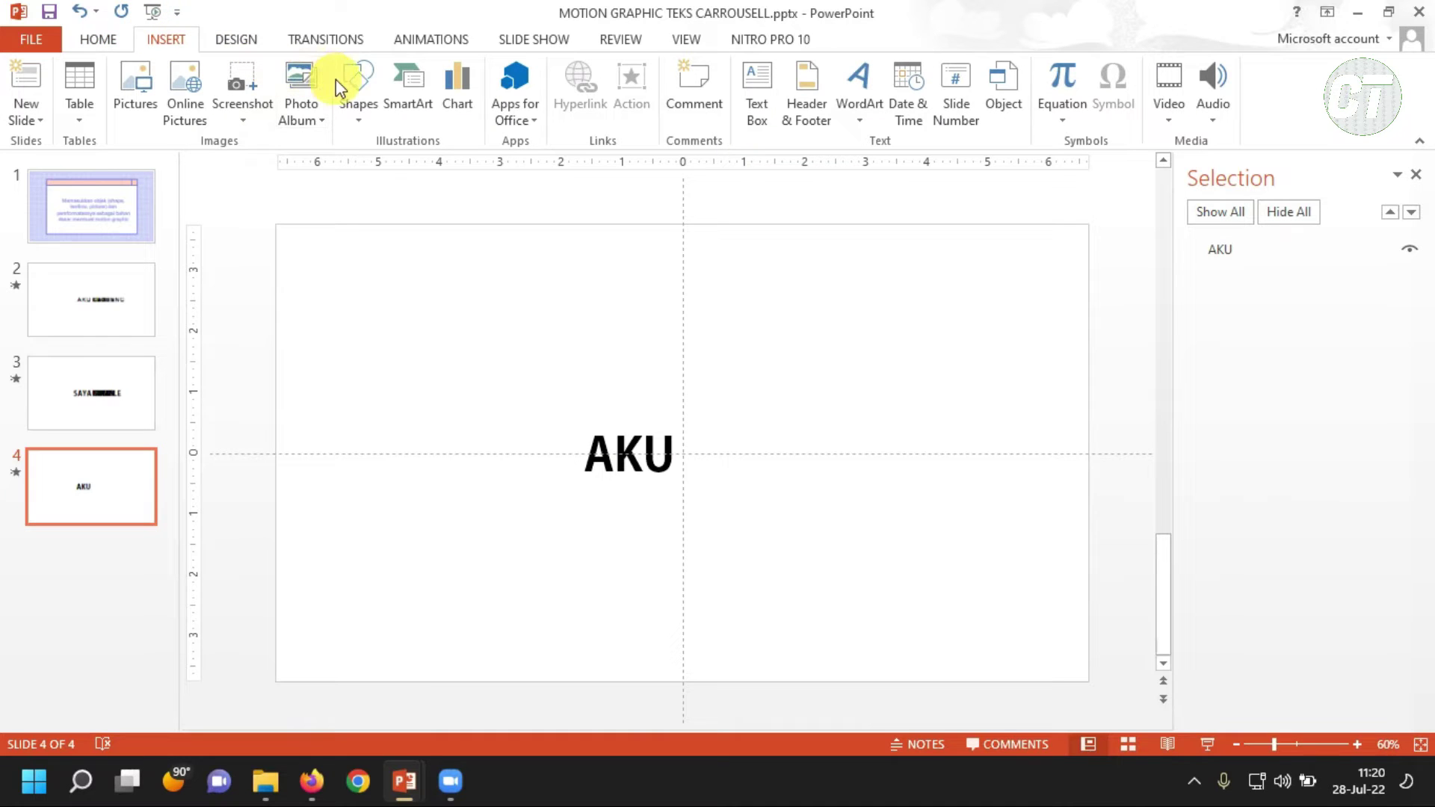
left_click(359, 86)
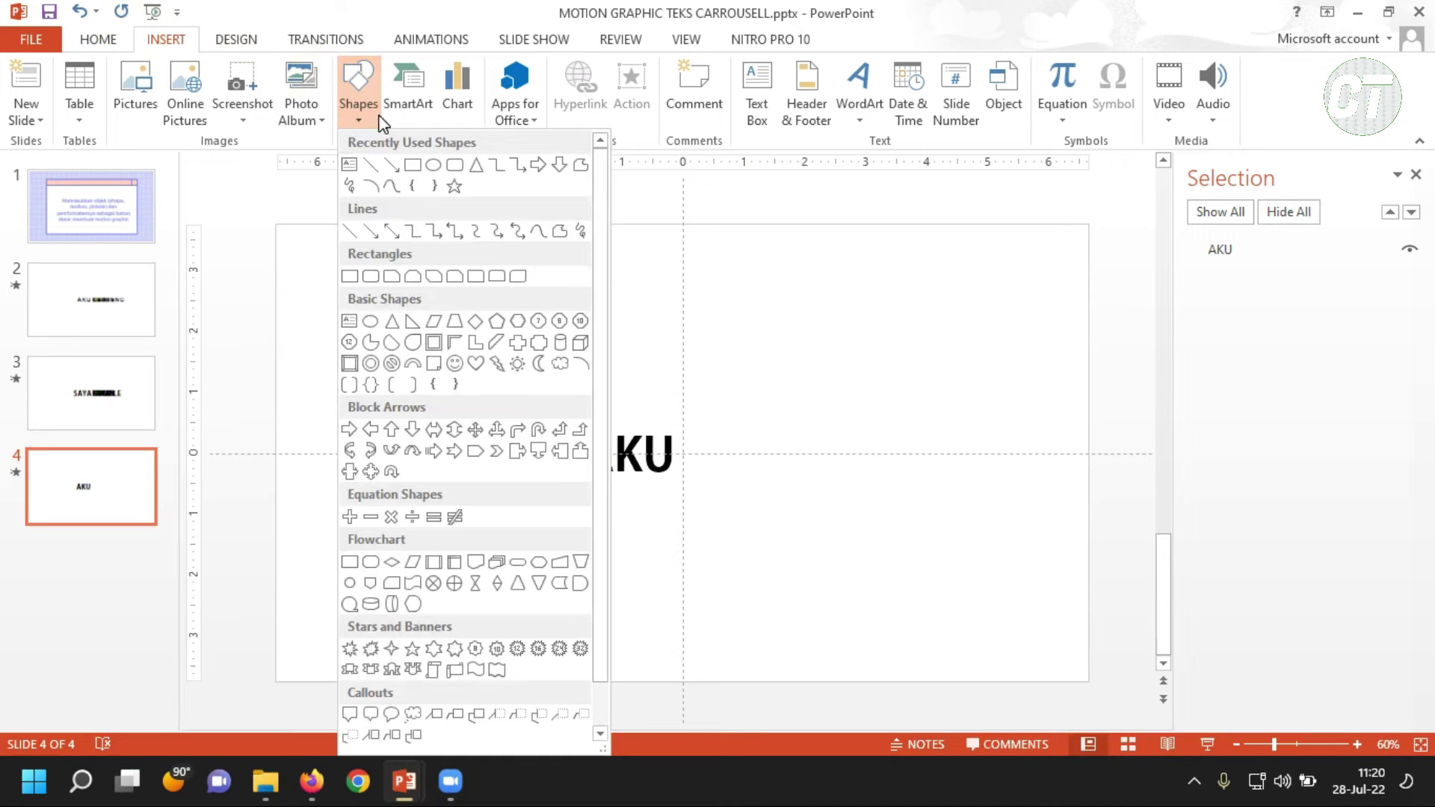
left_click(421, 167)
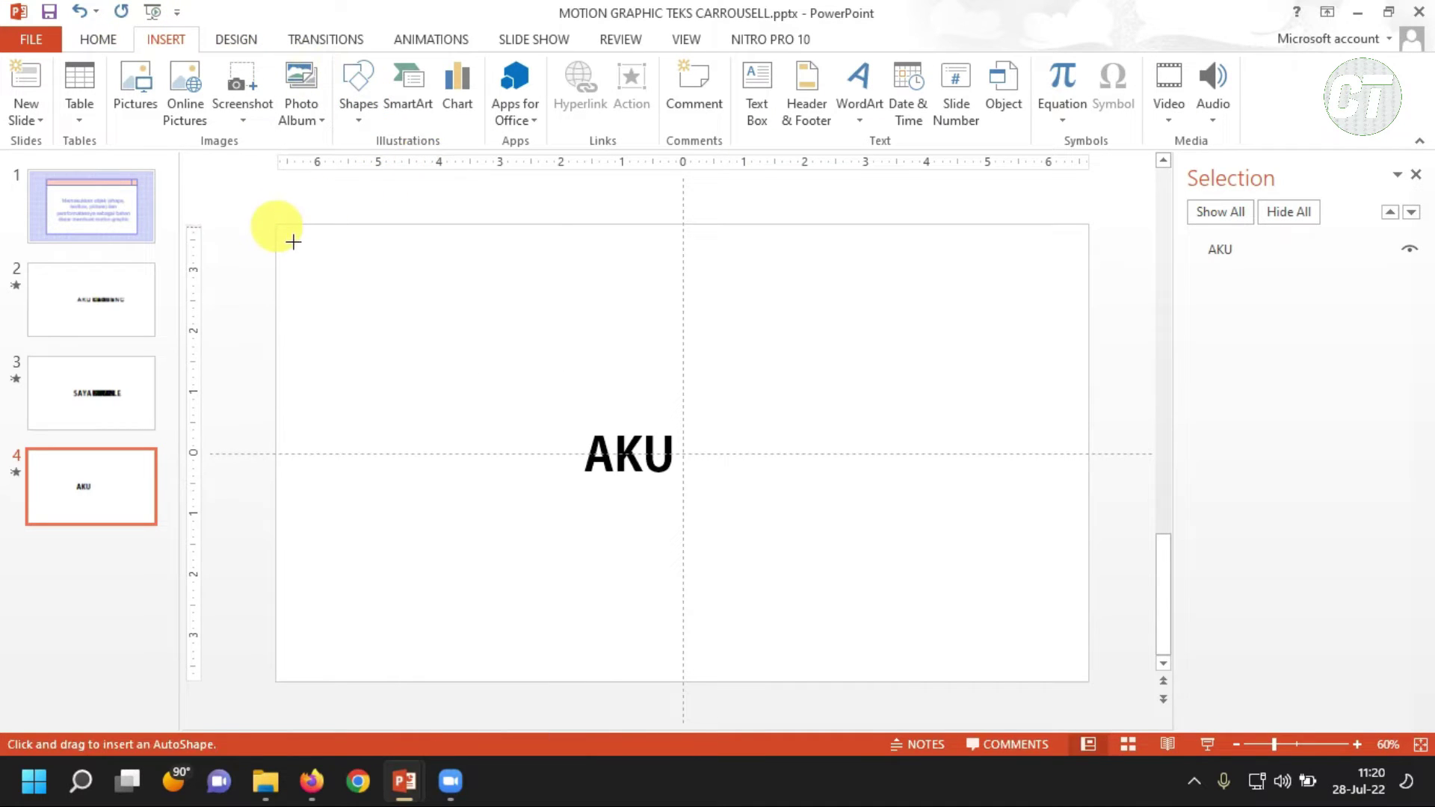
mouse_move(294, 234)
left_mouse_down()
mouse_move(501, 655)
mouse_move(565, 695)
mouse_move(550, 680)
left_mouse_up()
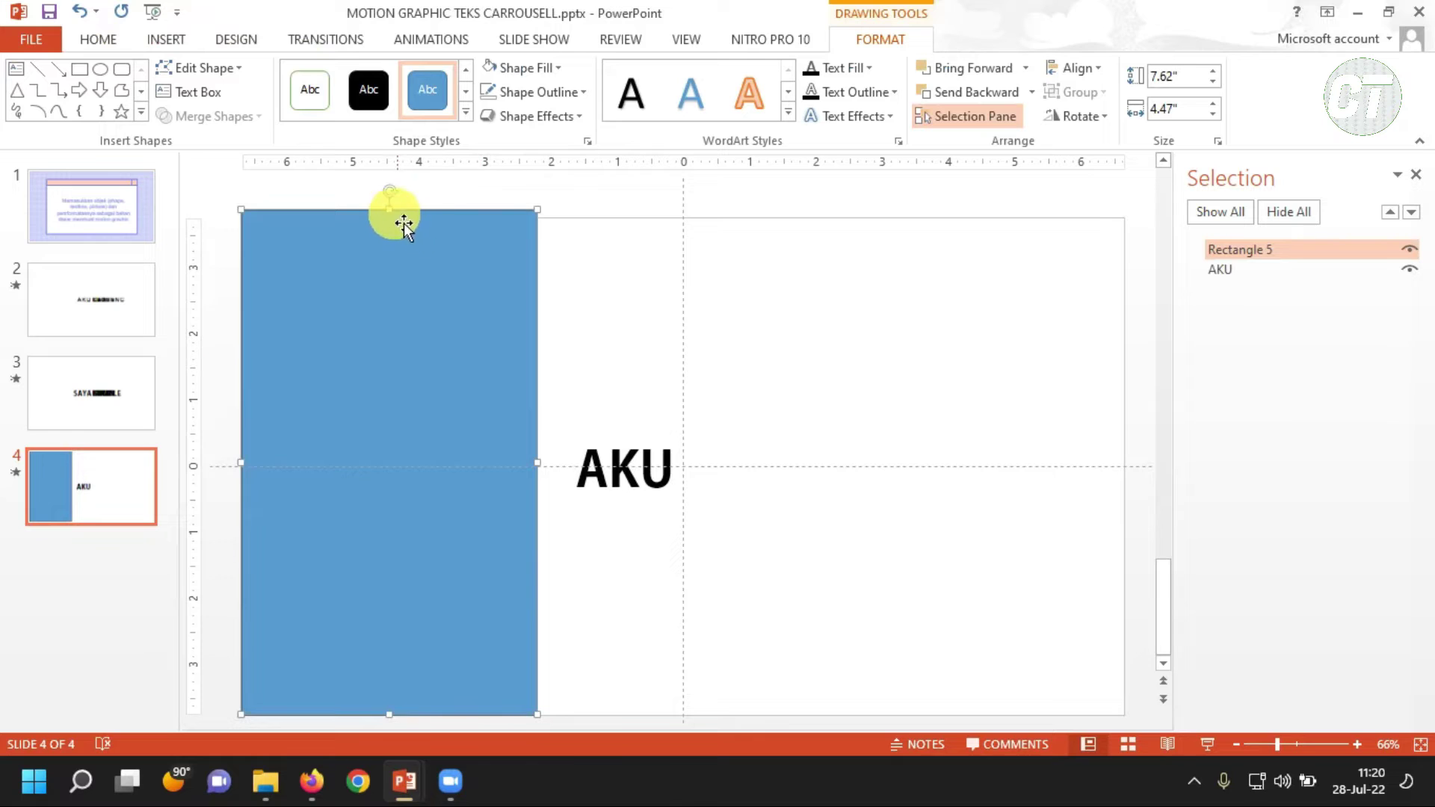
left_click_drag(404, 223, 388, 204)
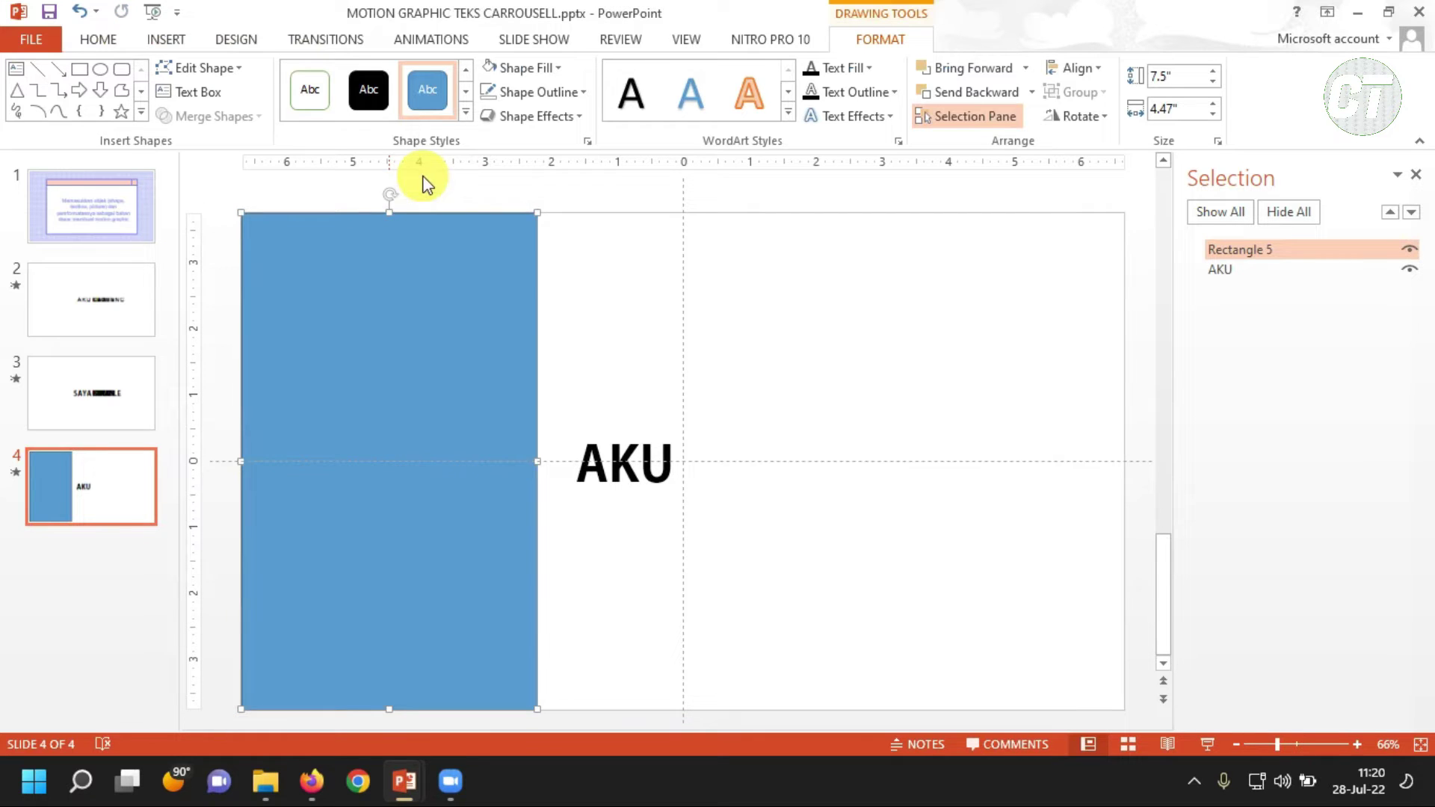
- Fill the rectangle with white and remove its outline
left_click(546, 71)
left_click(489, 114)
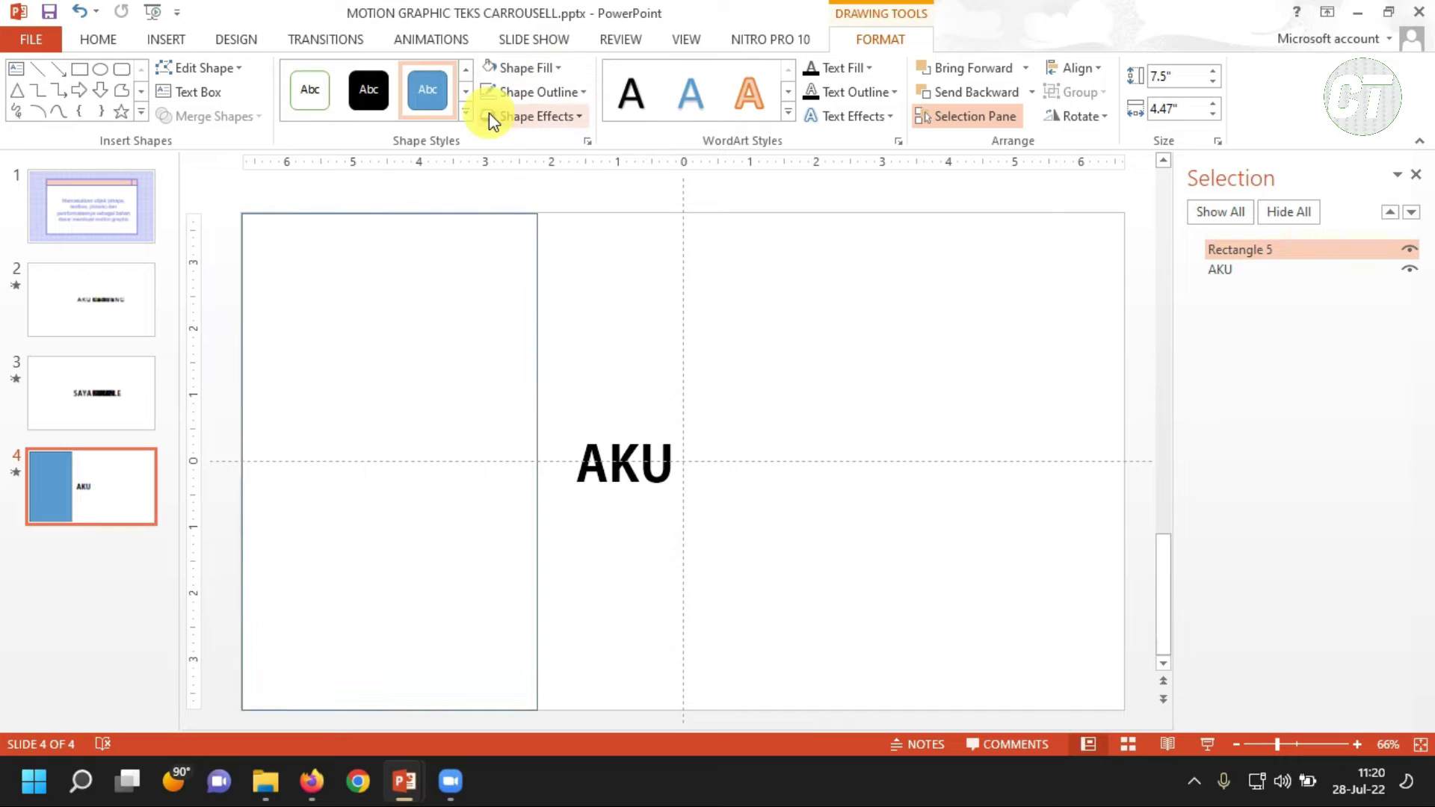
left_click(564, 97)
left_click(538, 276)
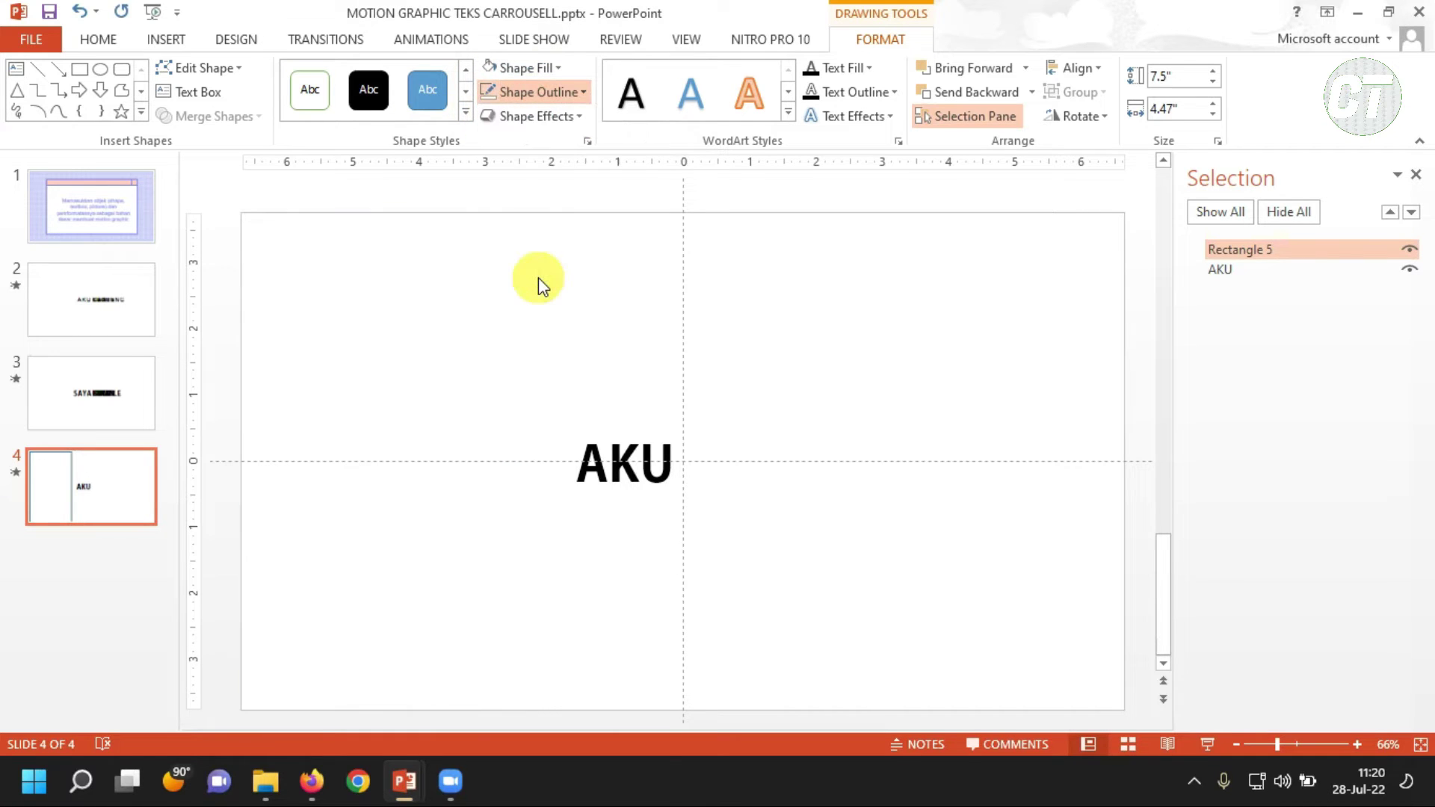
left_click(538, 277)
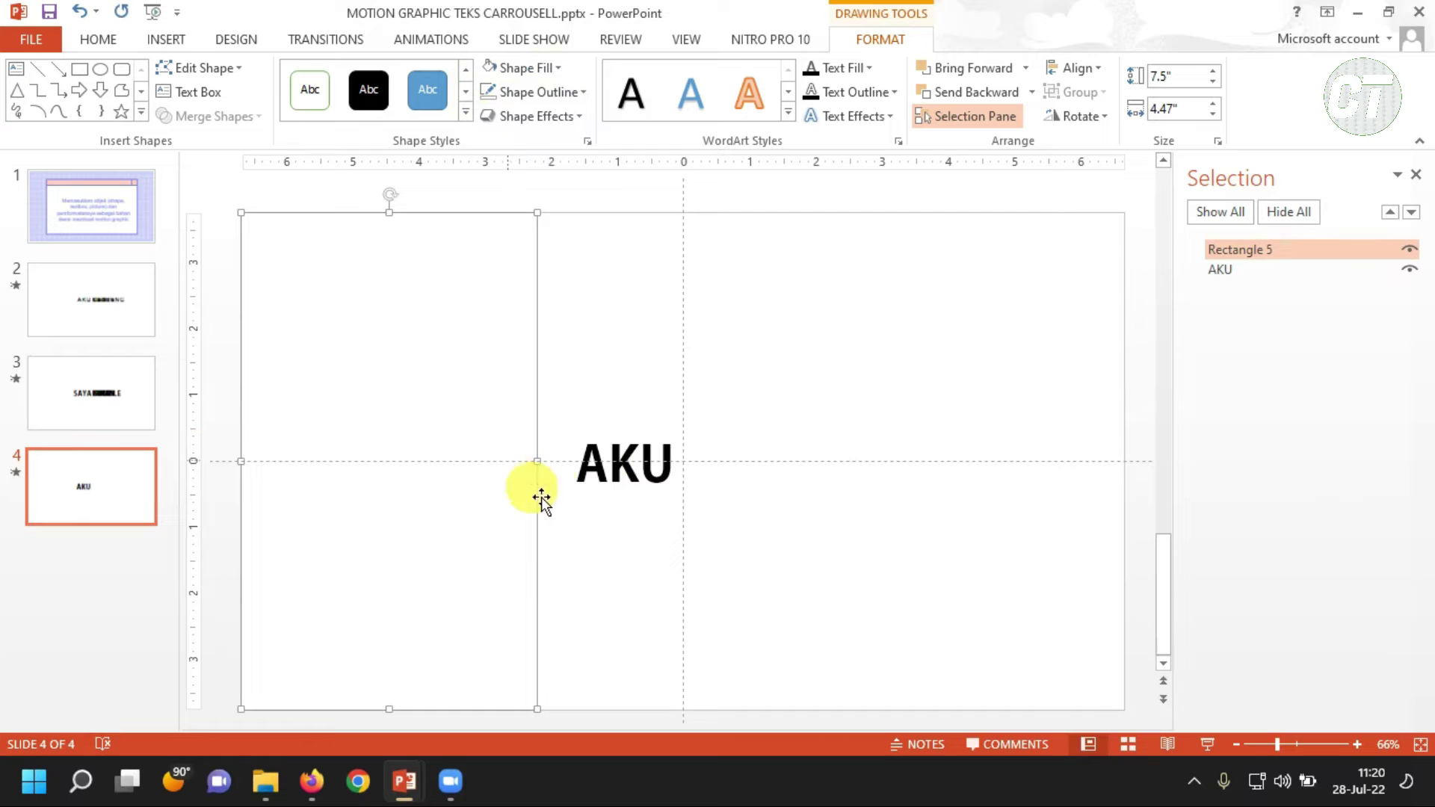
left_click(419, 39)
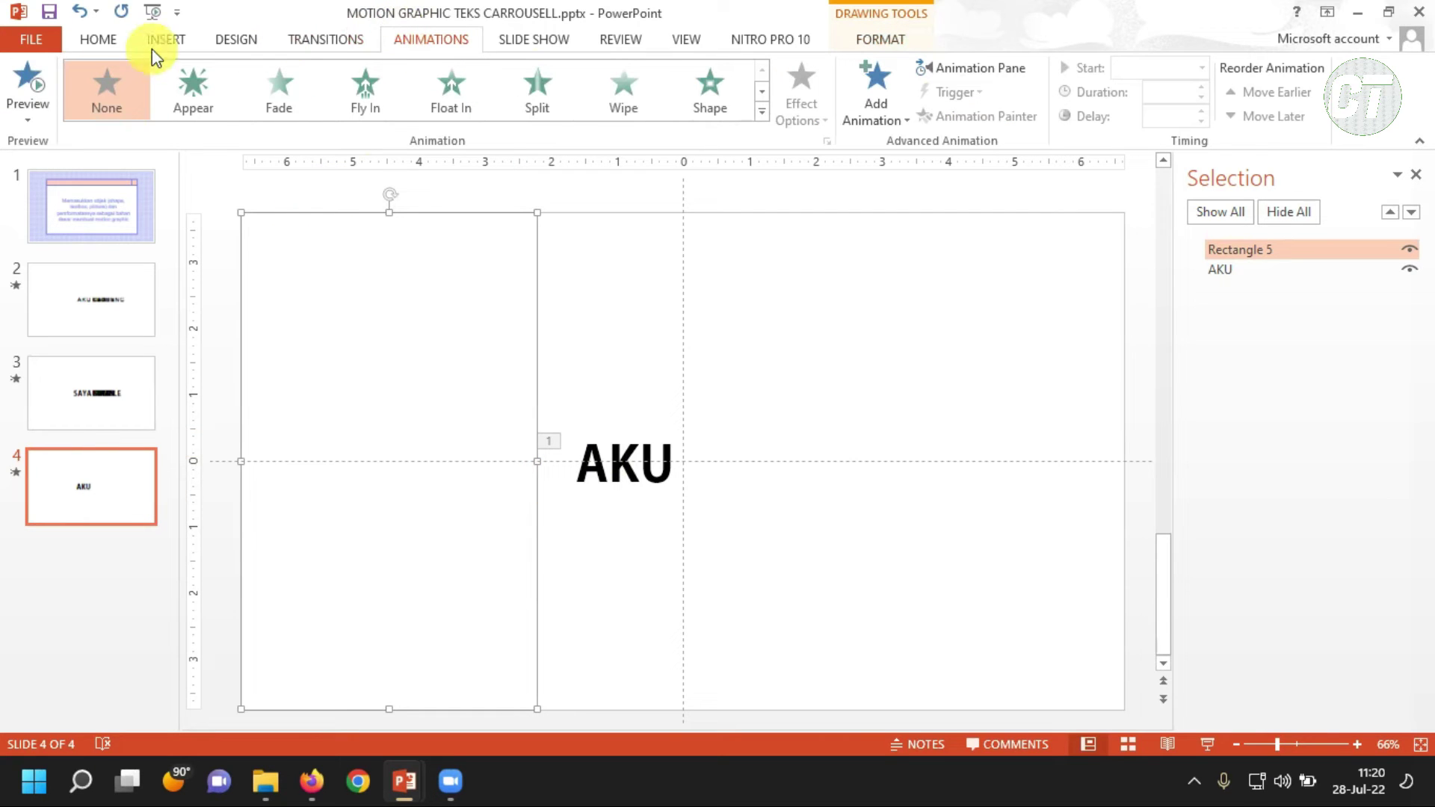
- Preview the slide, then set AKU's Fly In to start With Previous
left_click(32, 83)
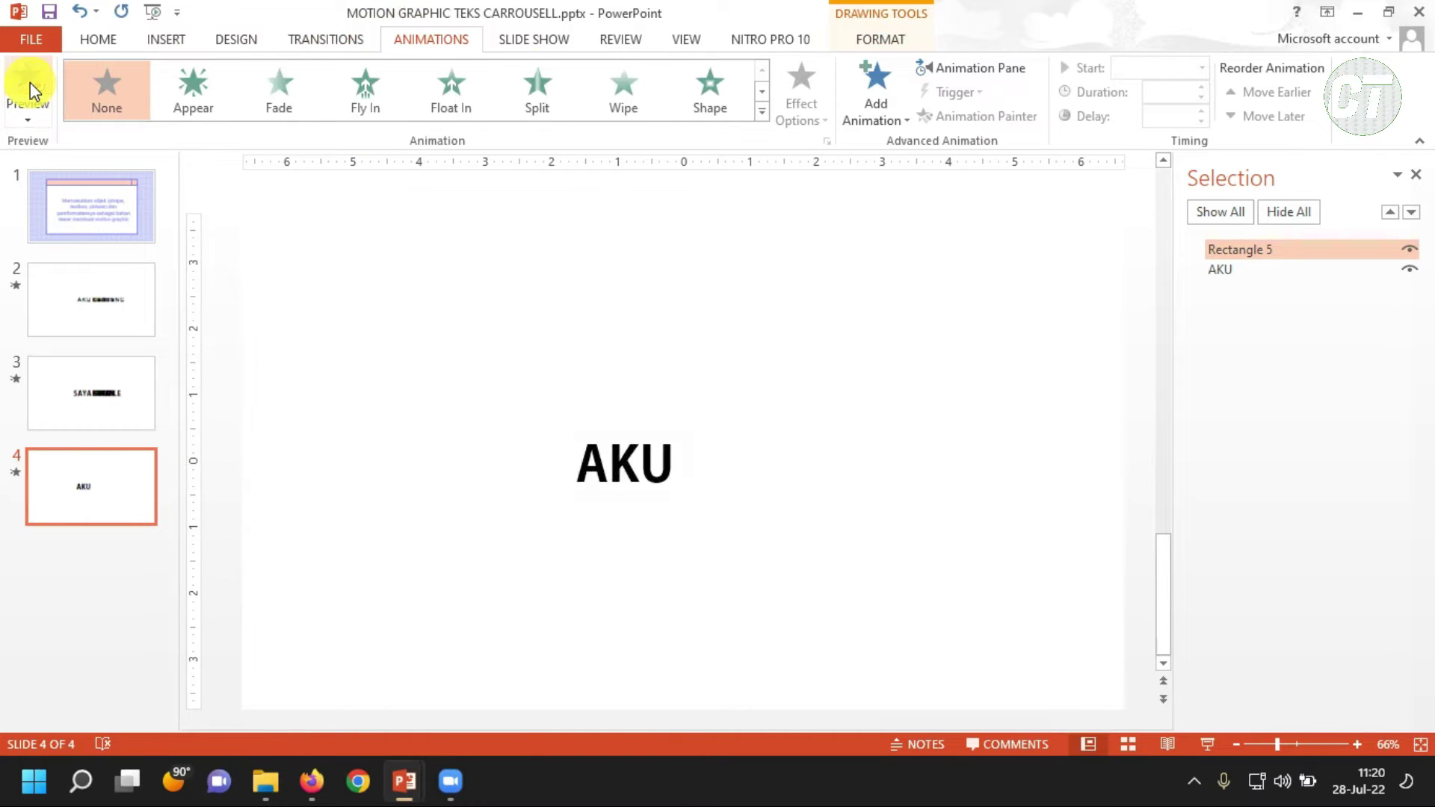
left_click(666, 477)
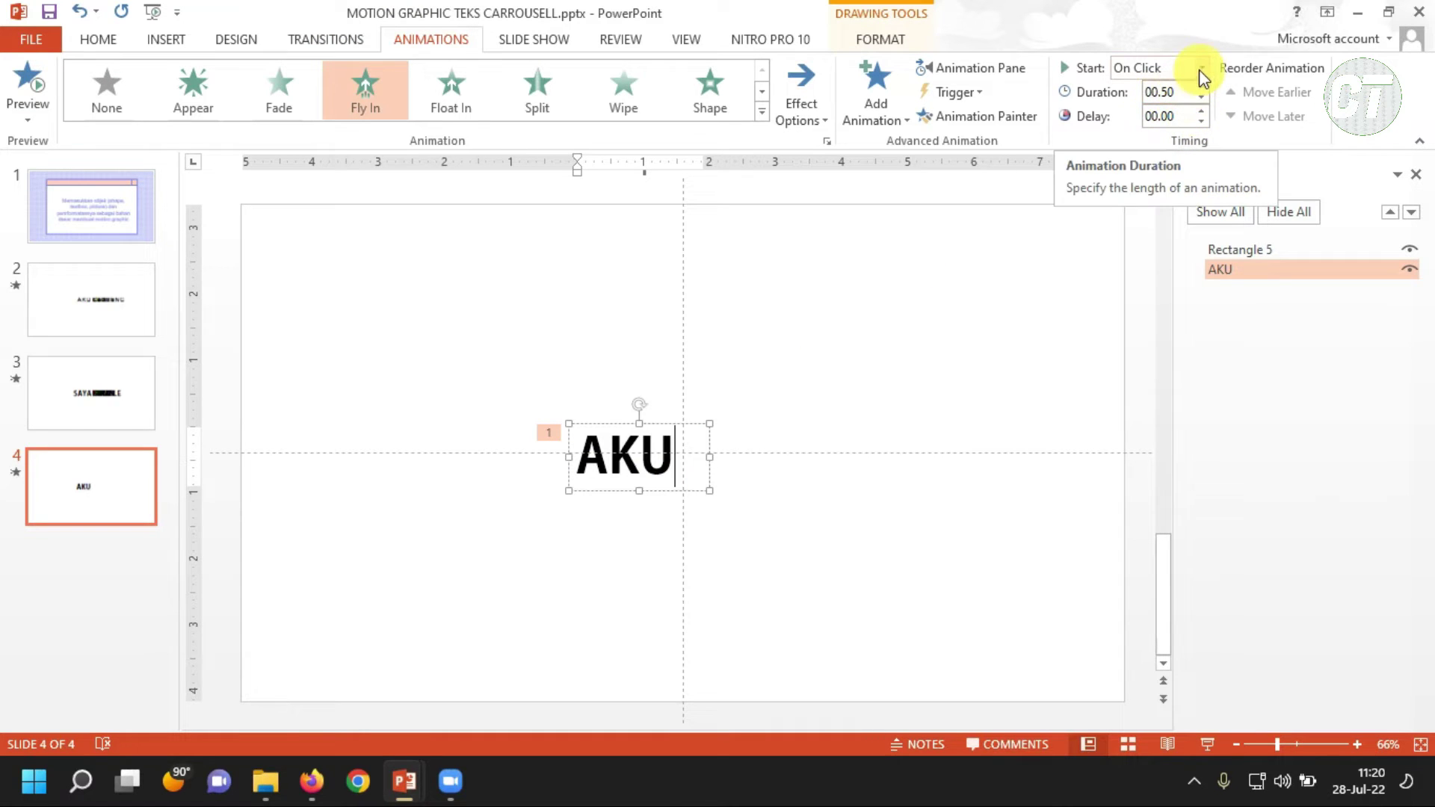
left_click(1201, 68)
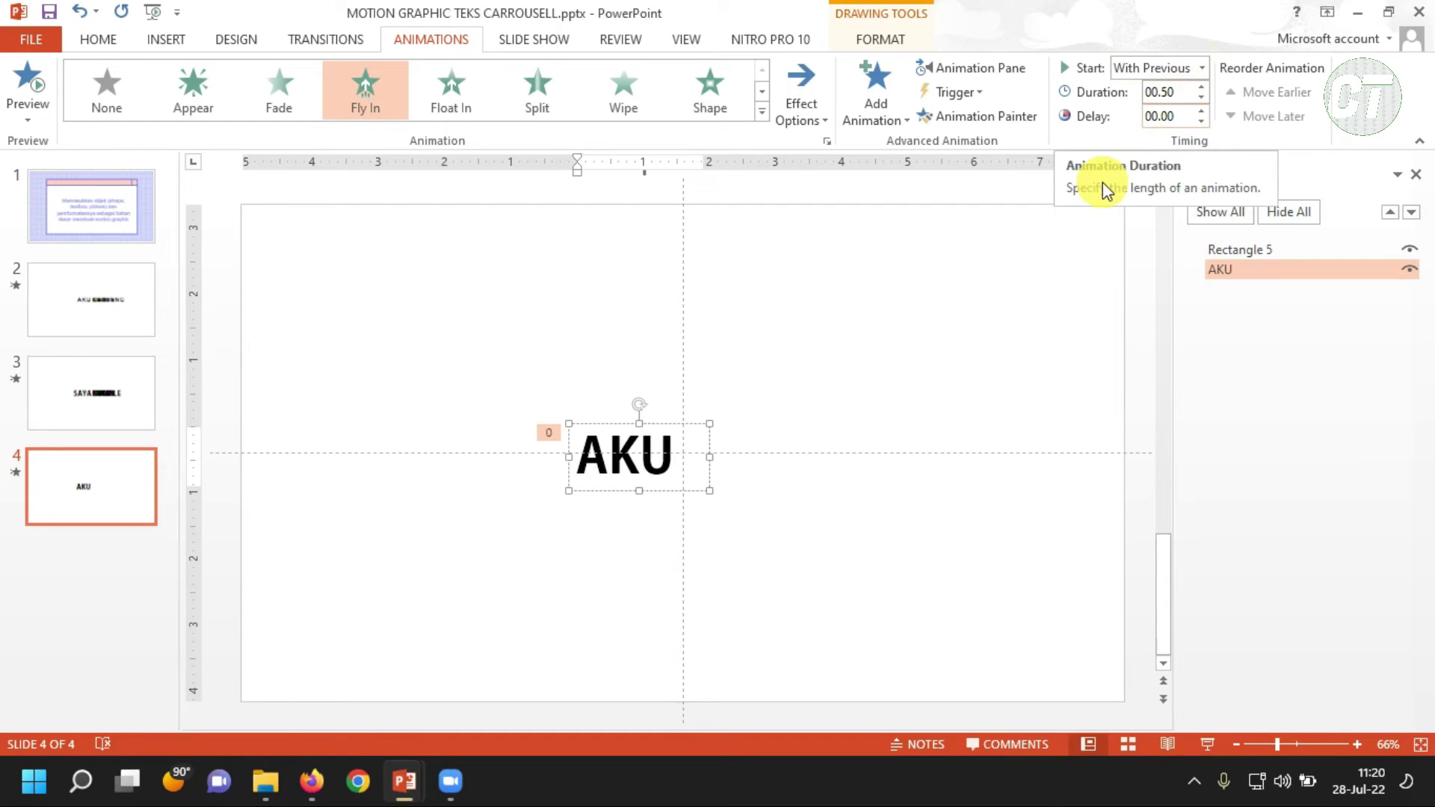
left_click(1039, 475)
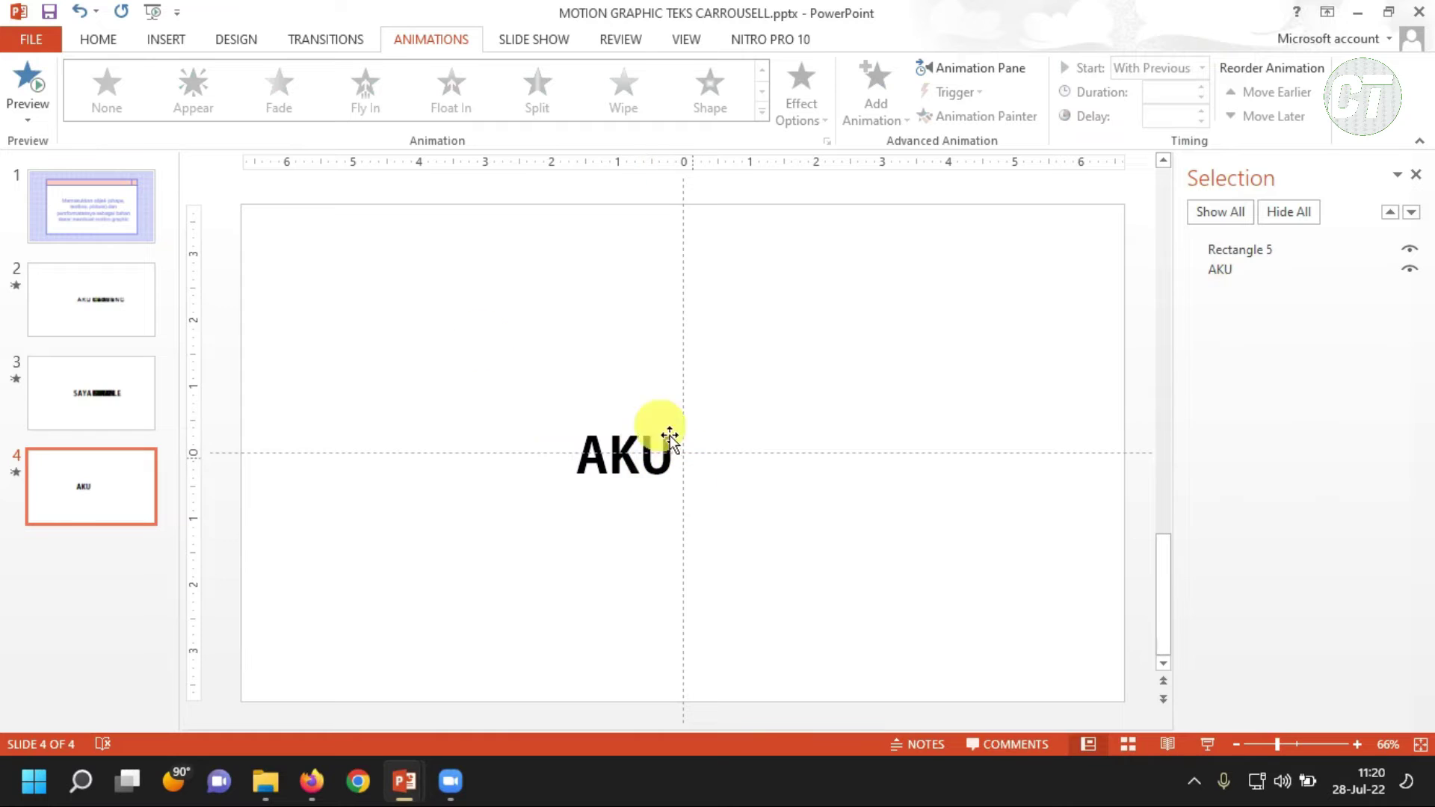
- Add a new text box to the right of AKU for the word KEREN
left_click(167, 41)
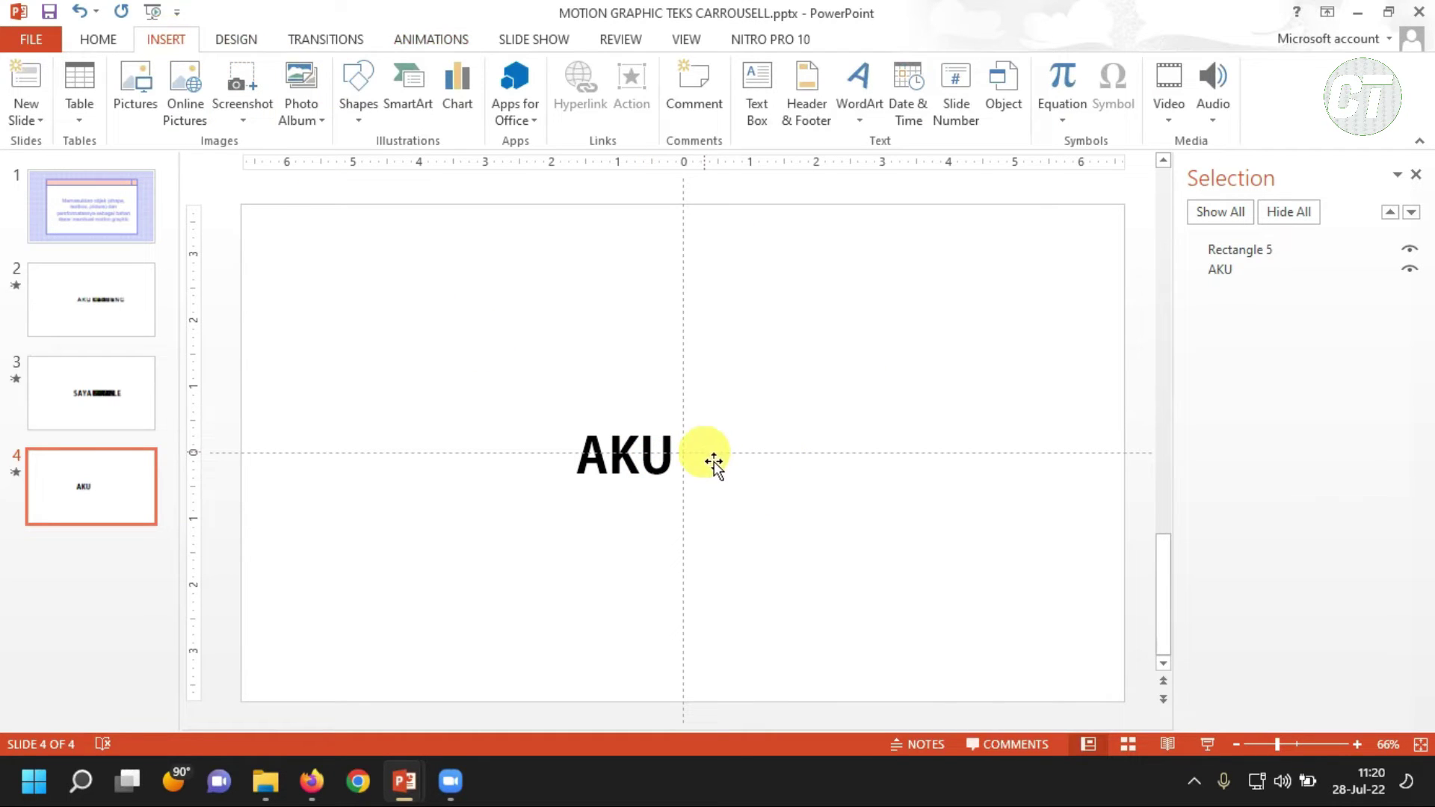
left_click(759, 81)
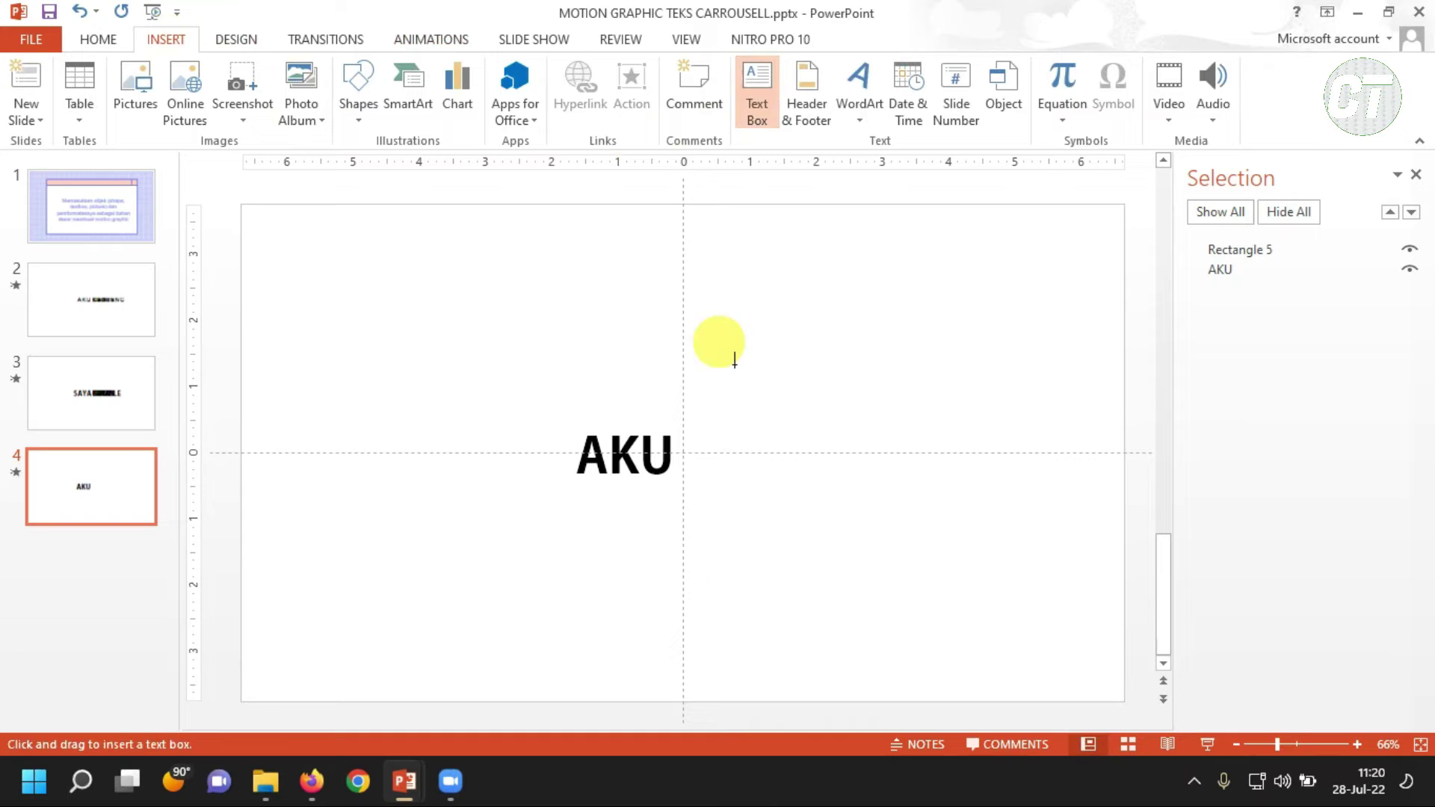
left_click_drag(691, 434, 871, 515)
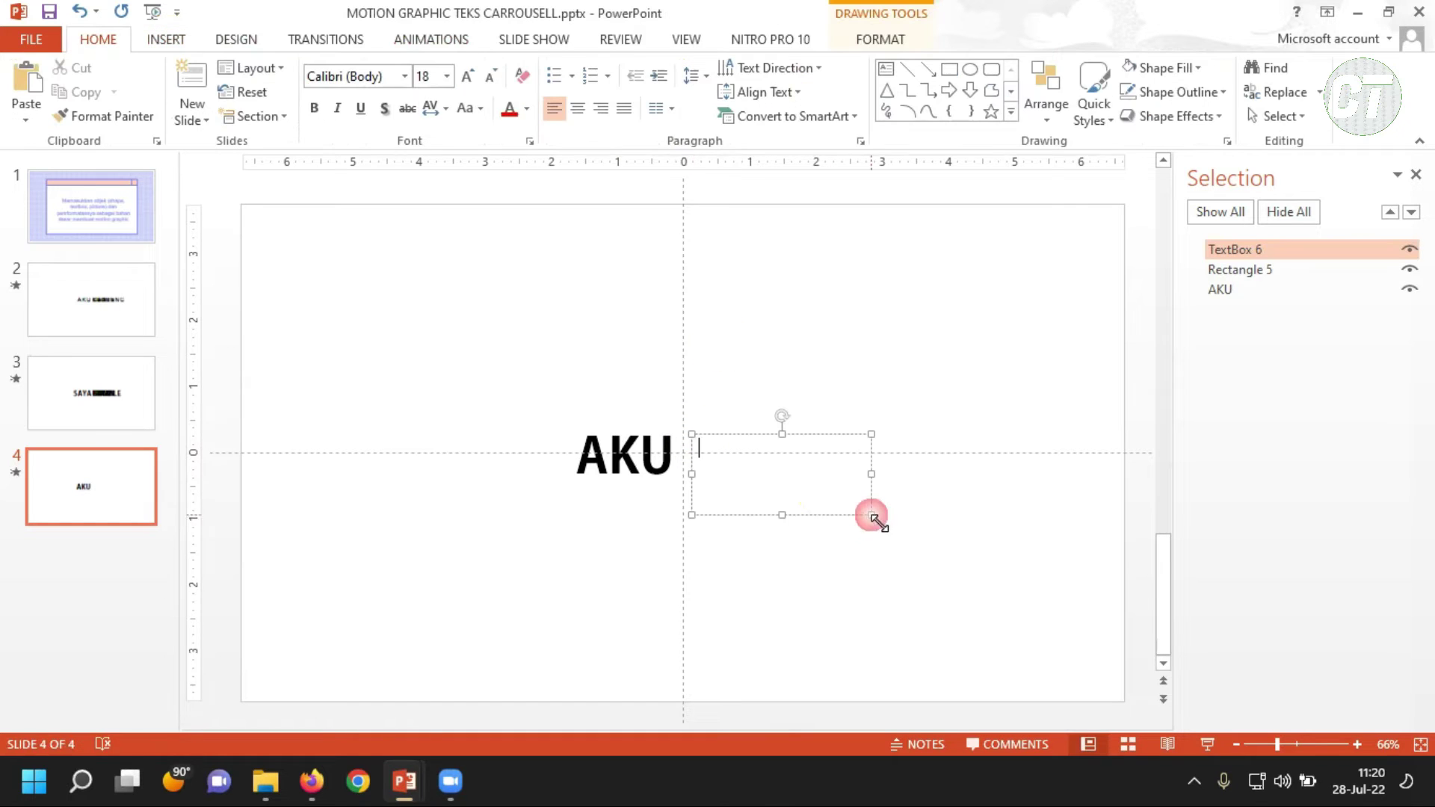
type("KEREN")
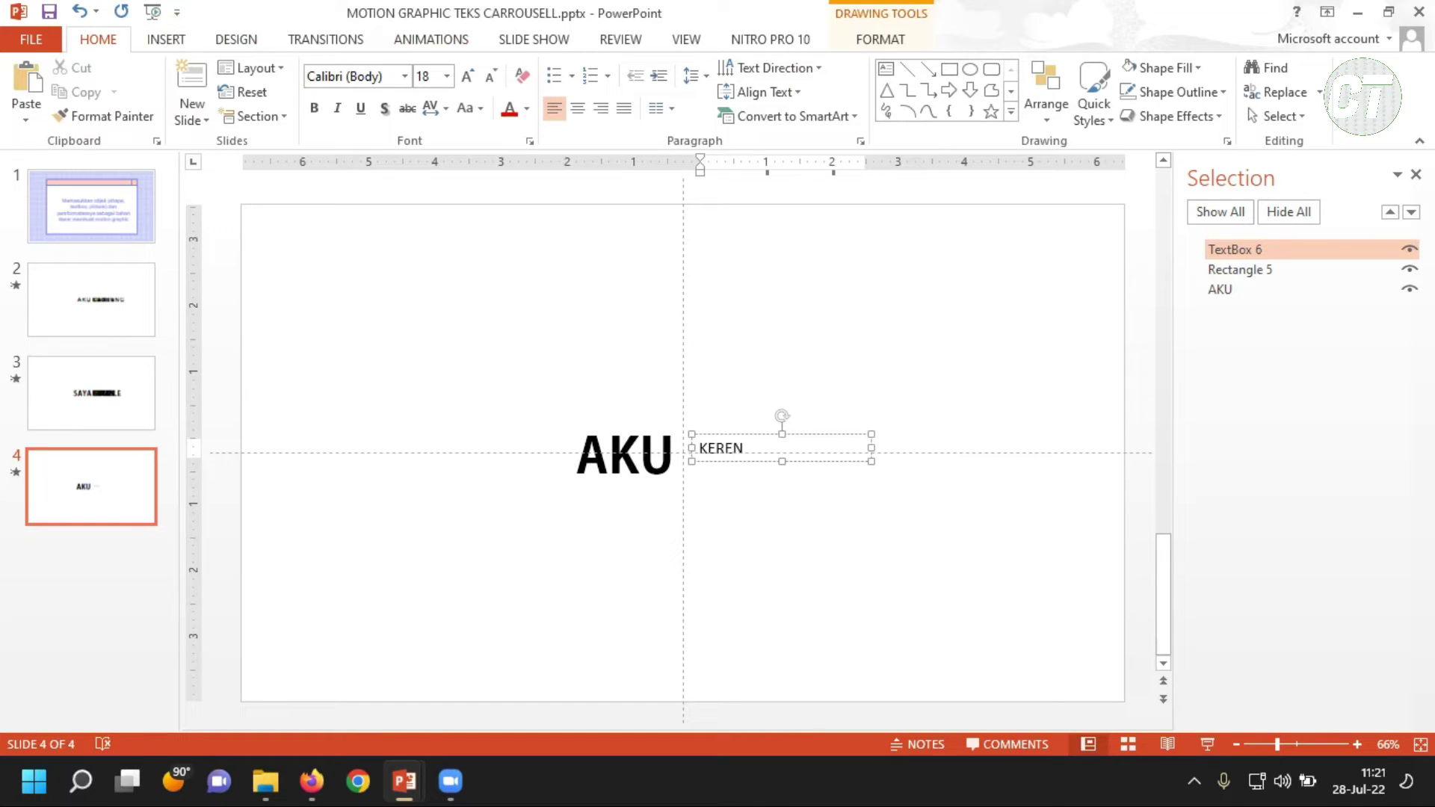
- Set KEREN to Adobe Gothic Std B at 54 pt and place it beside AKU
key("ctrl+a")
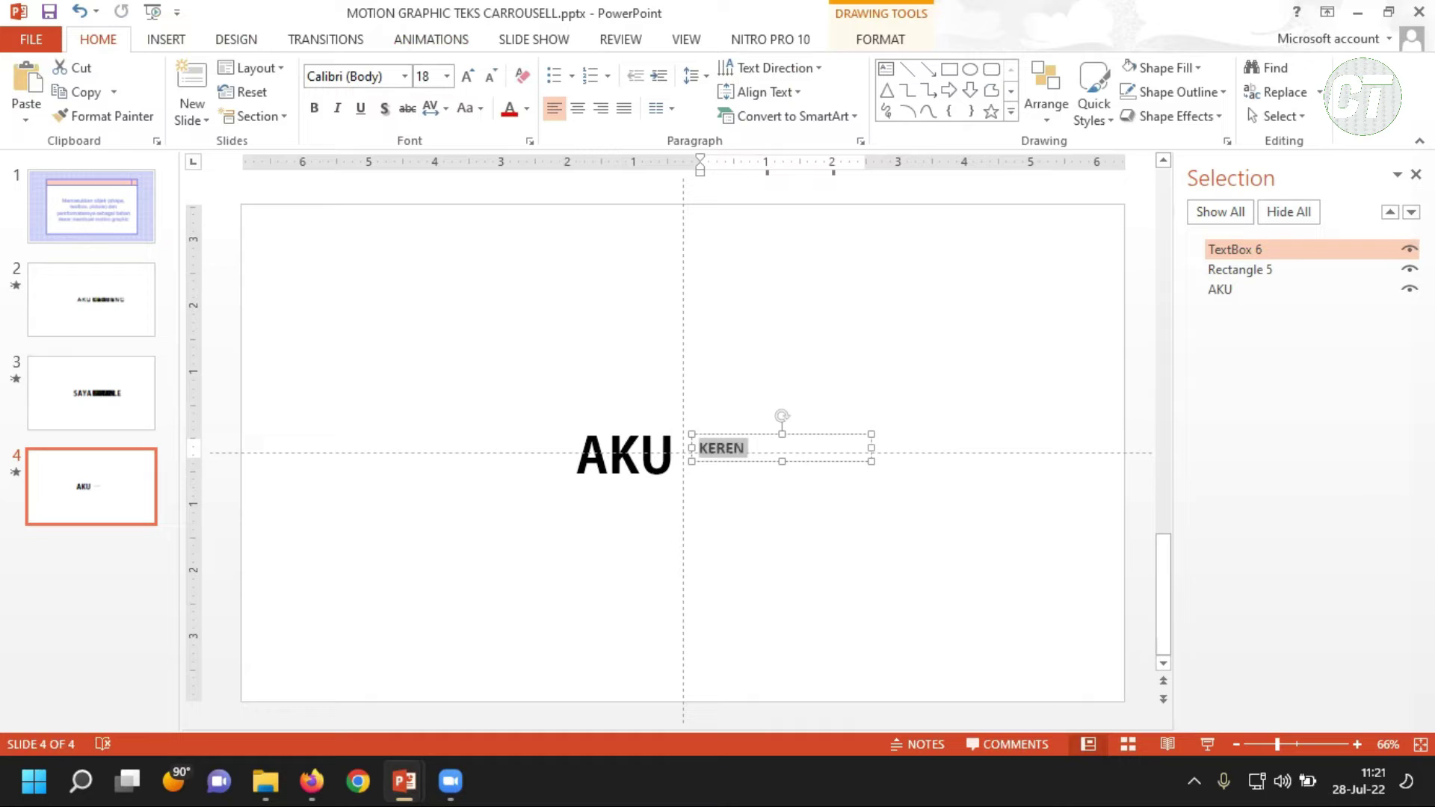
left_click(446, 81)
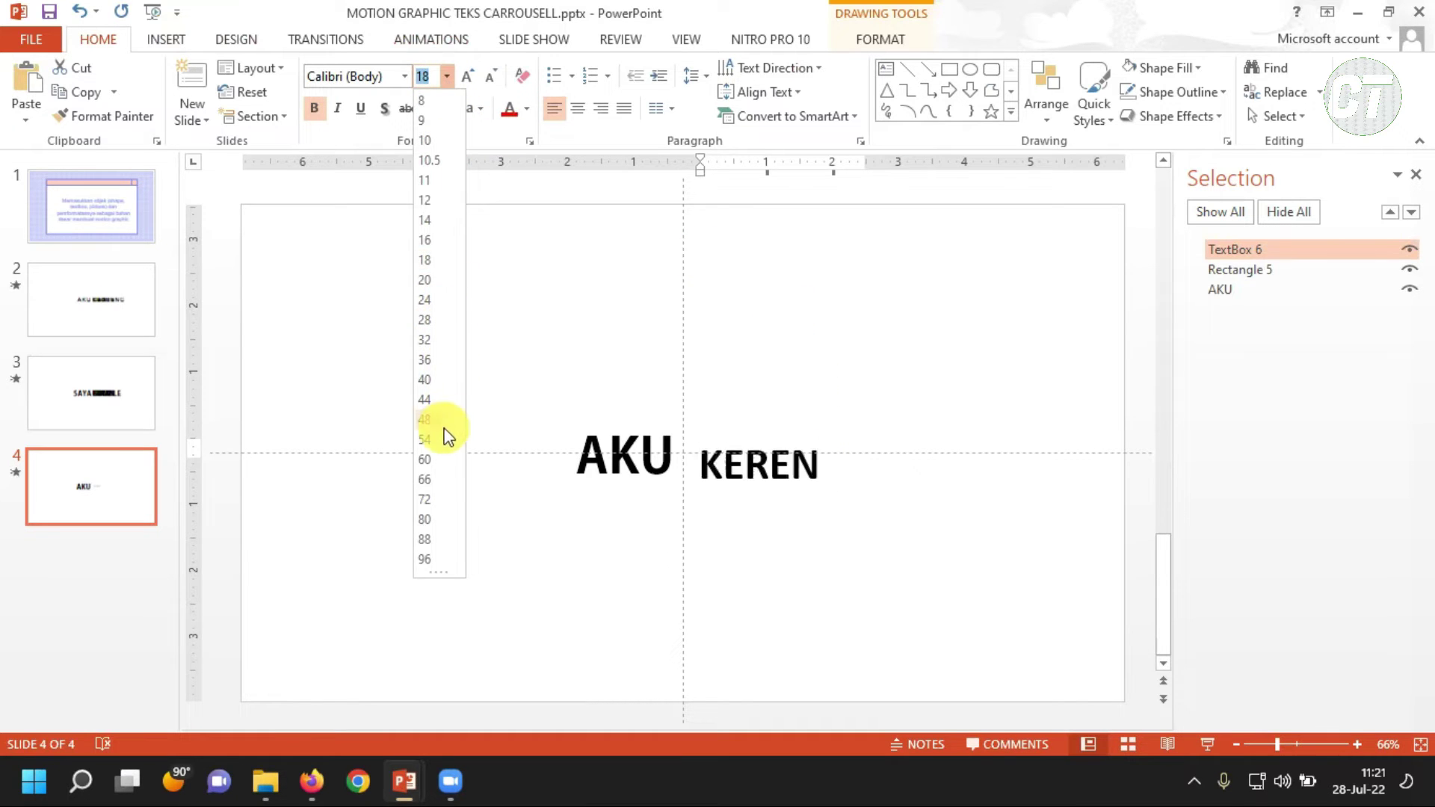
left_click(451, 451)
left_click(405, 76)
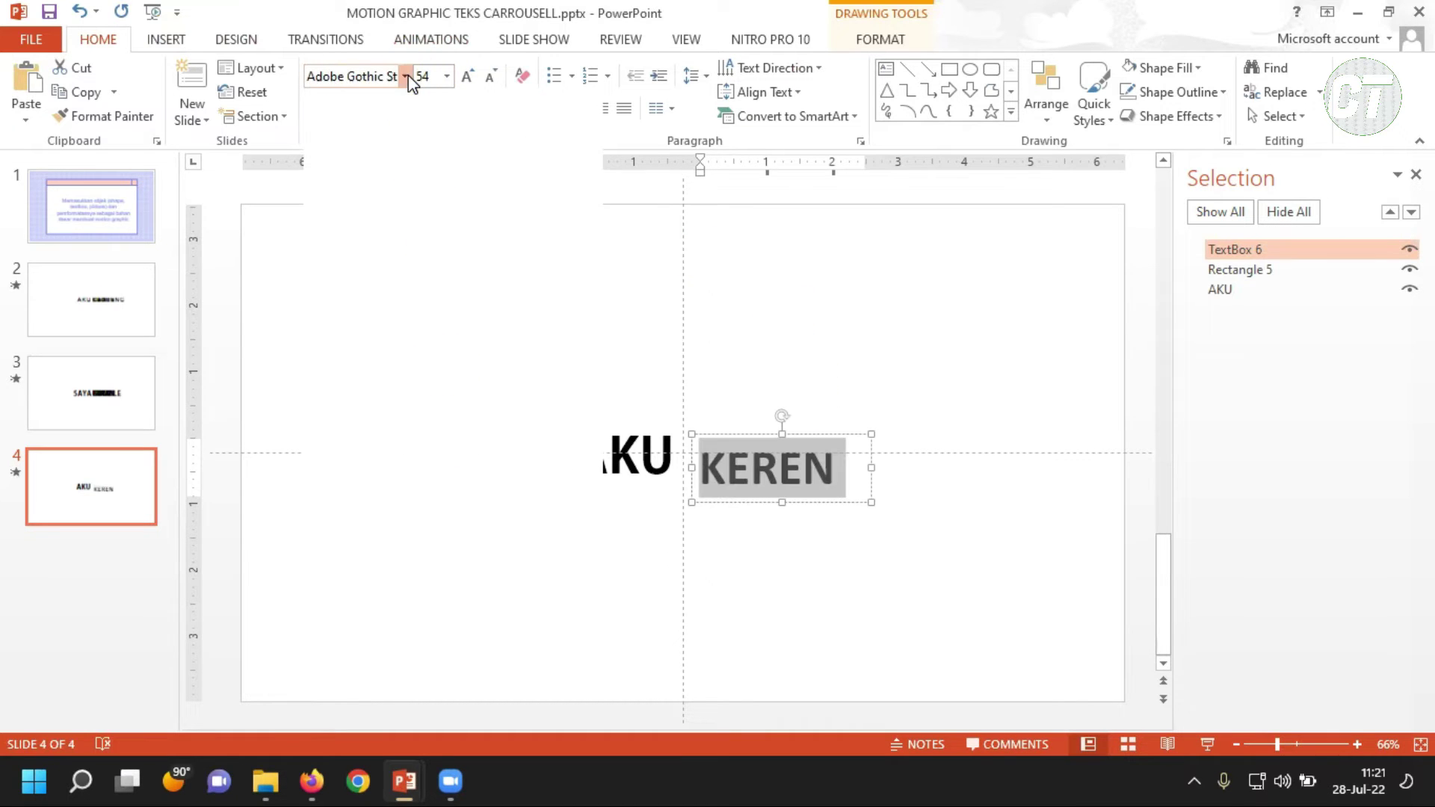
left_click(400, 202)
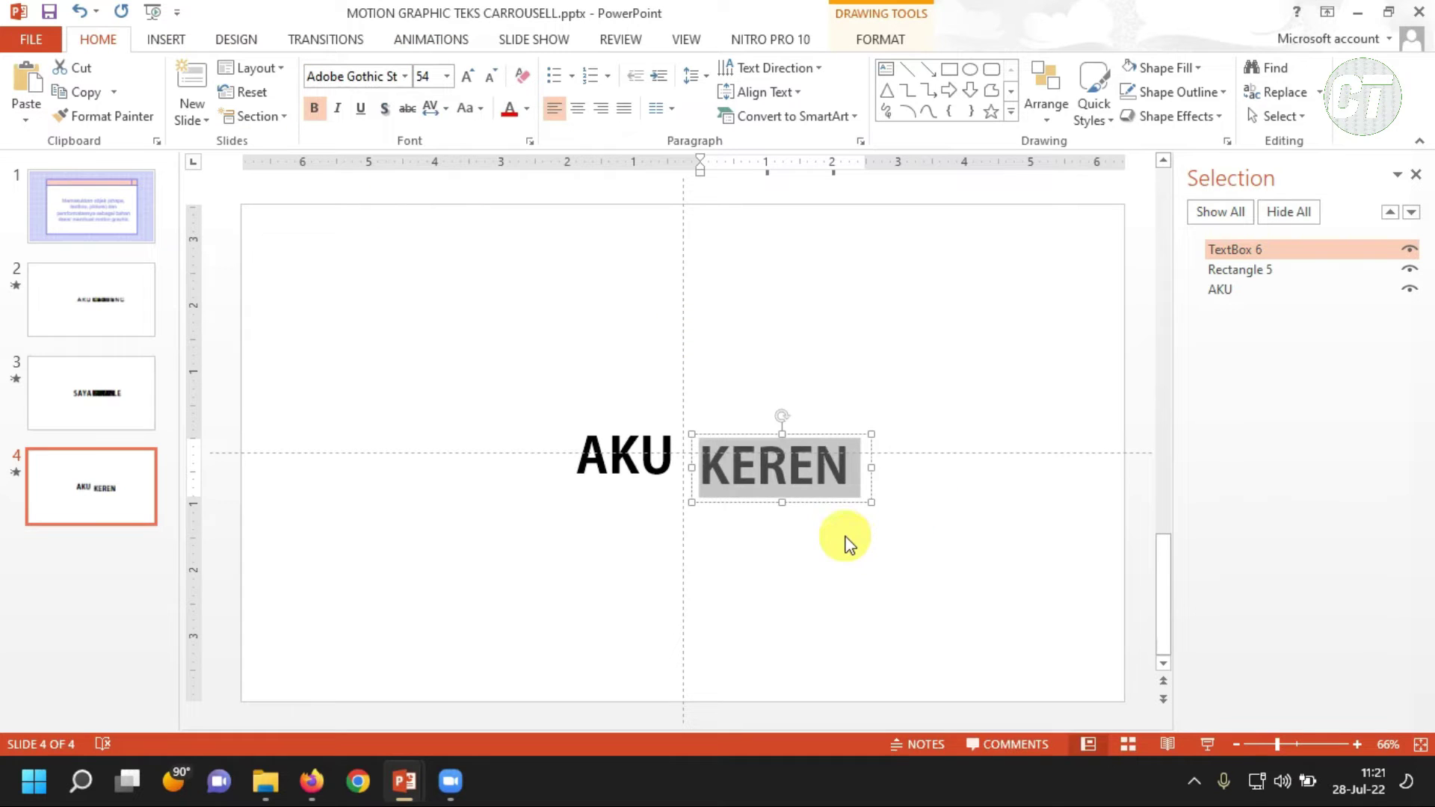
left_click_drag(839, 515, 828, 500)
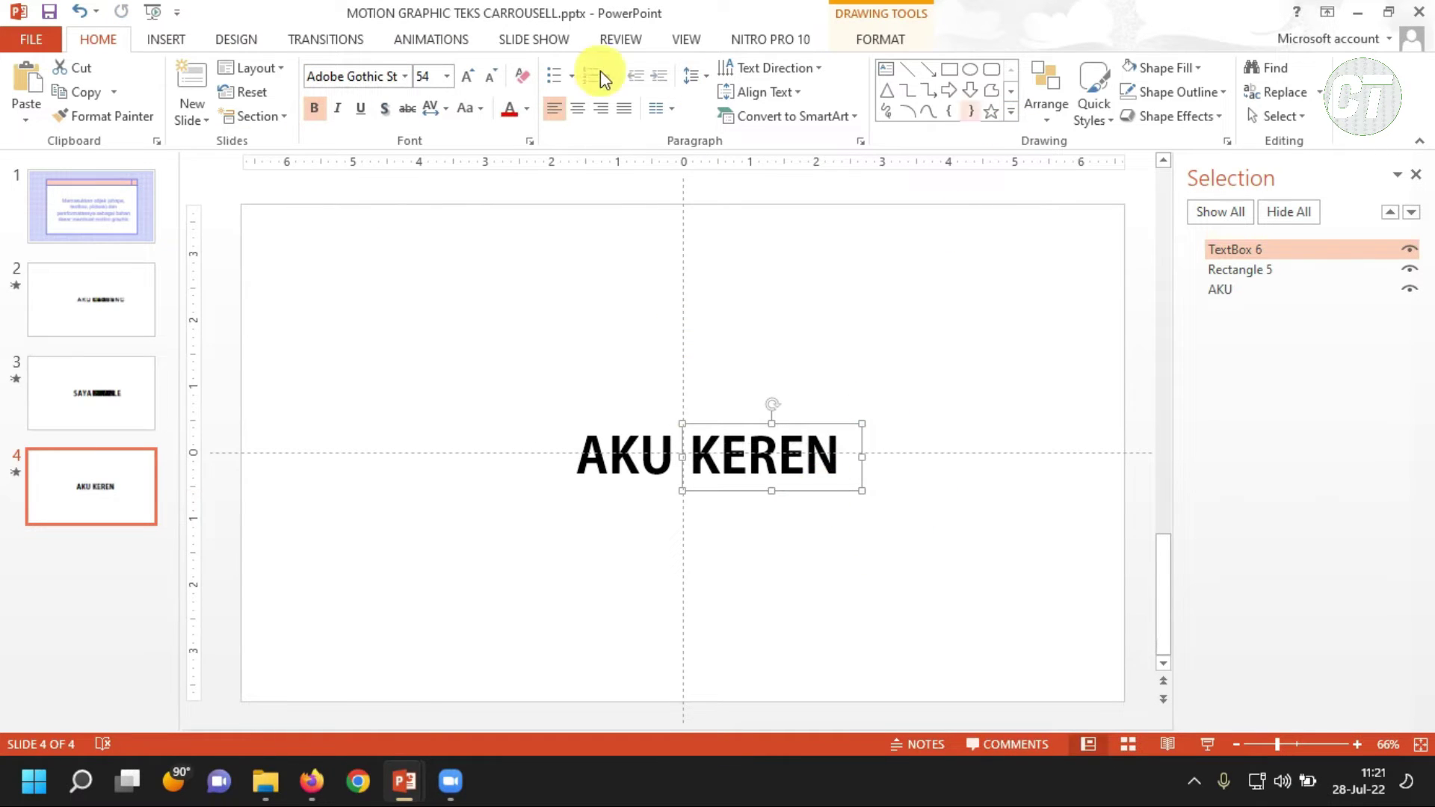
- Apply the Fly In entrance effect to KEREN from the full animation gallery
left_click(410, 39)
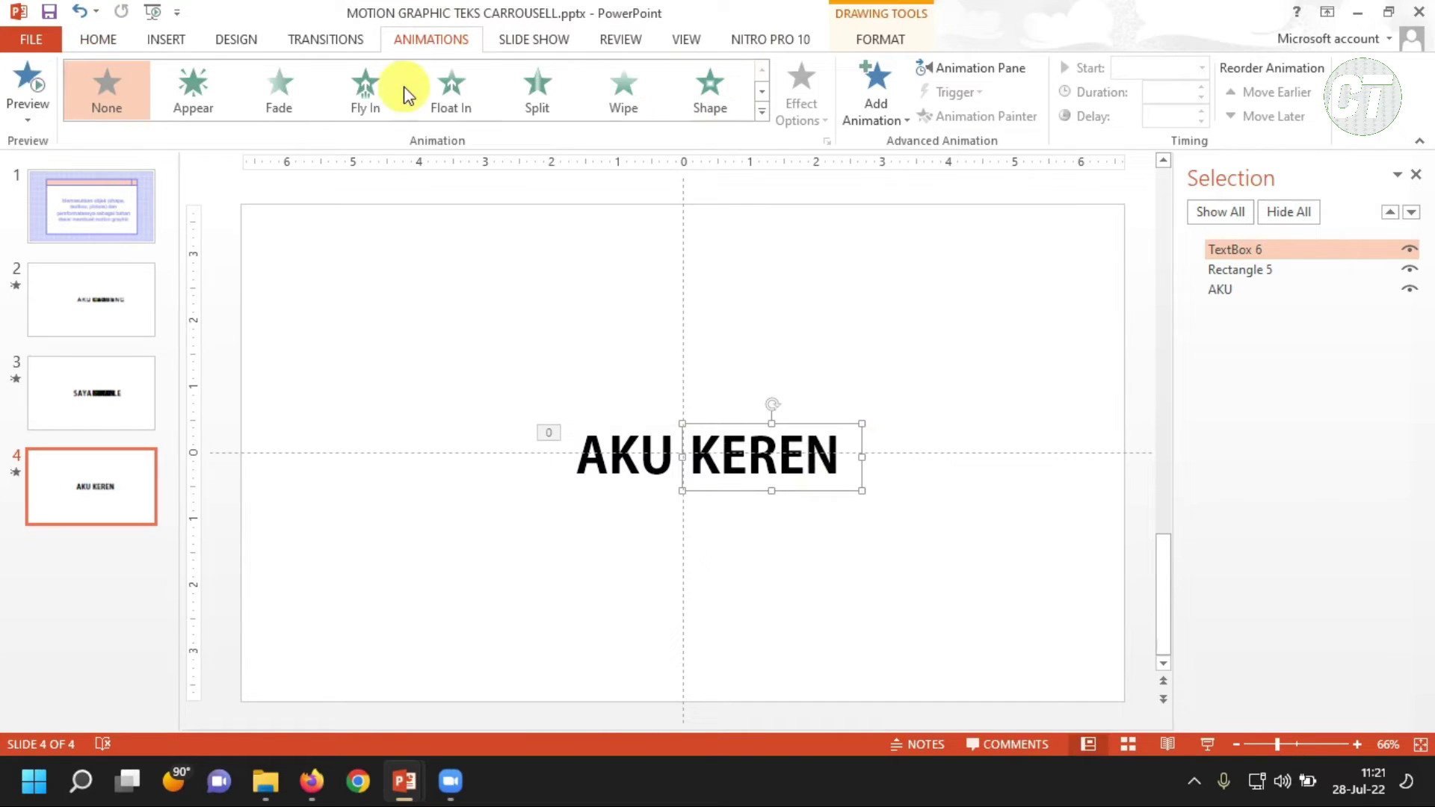
left_click(765, 111)
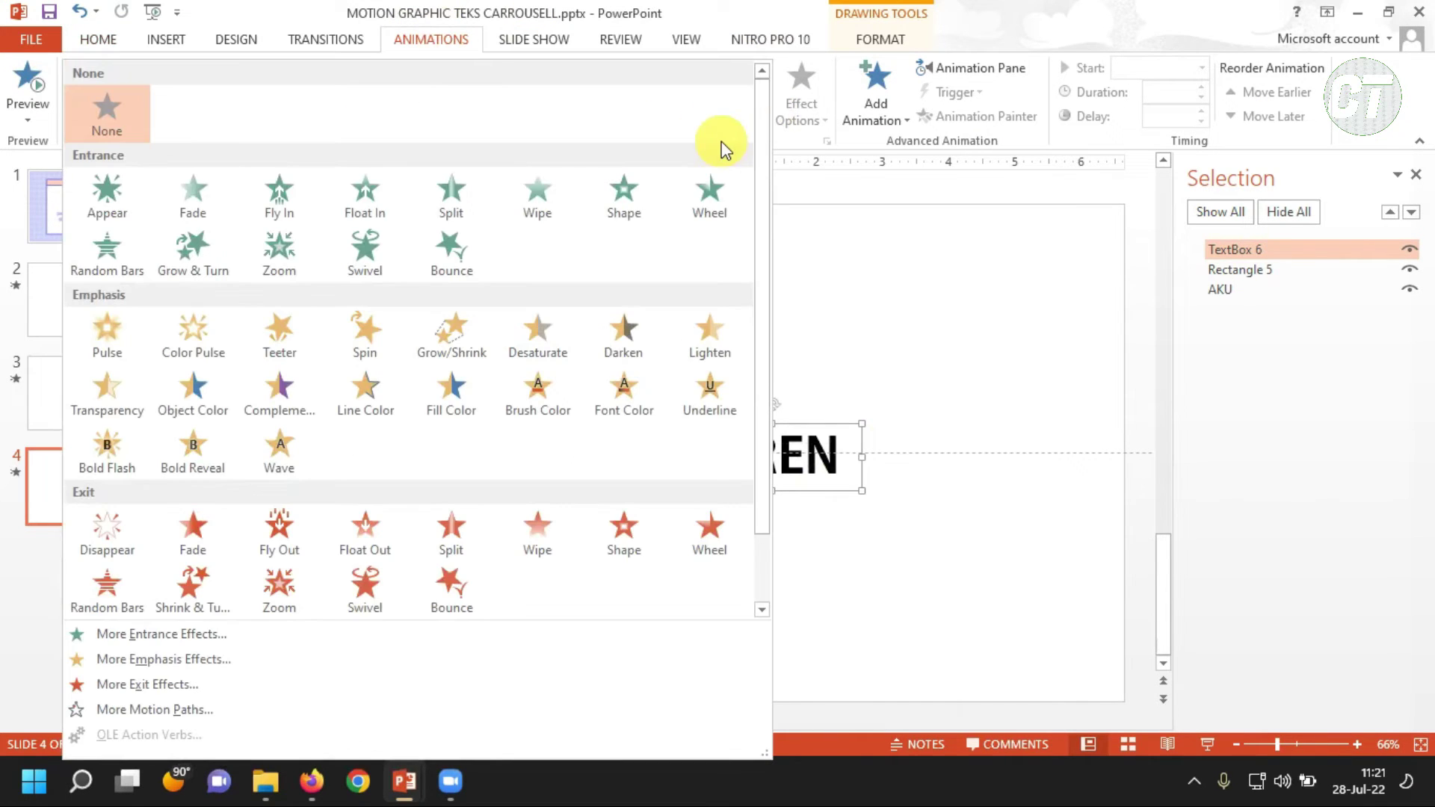
left_click(365, 195)
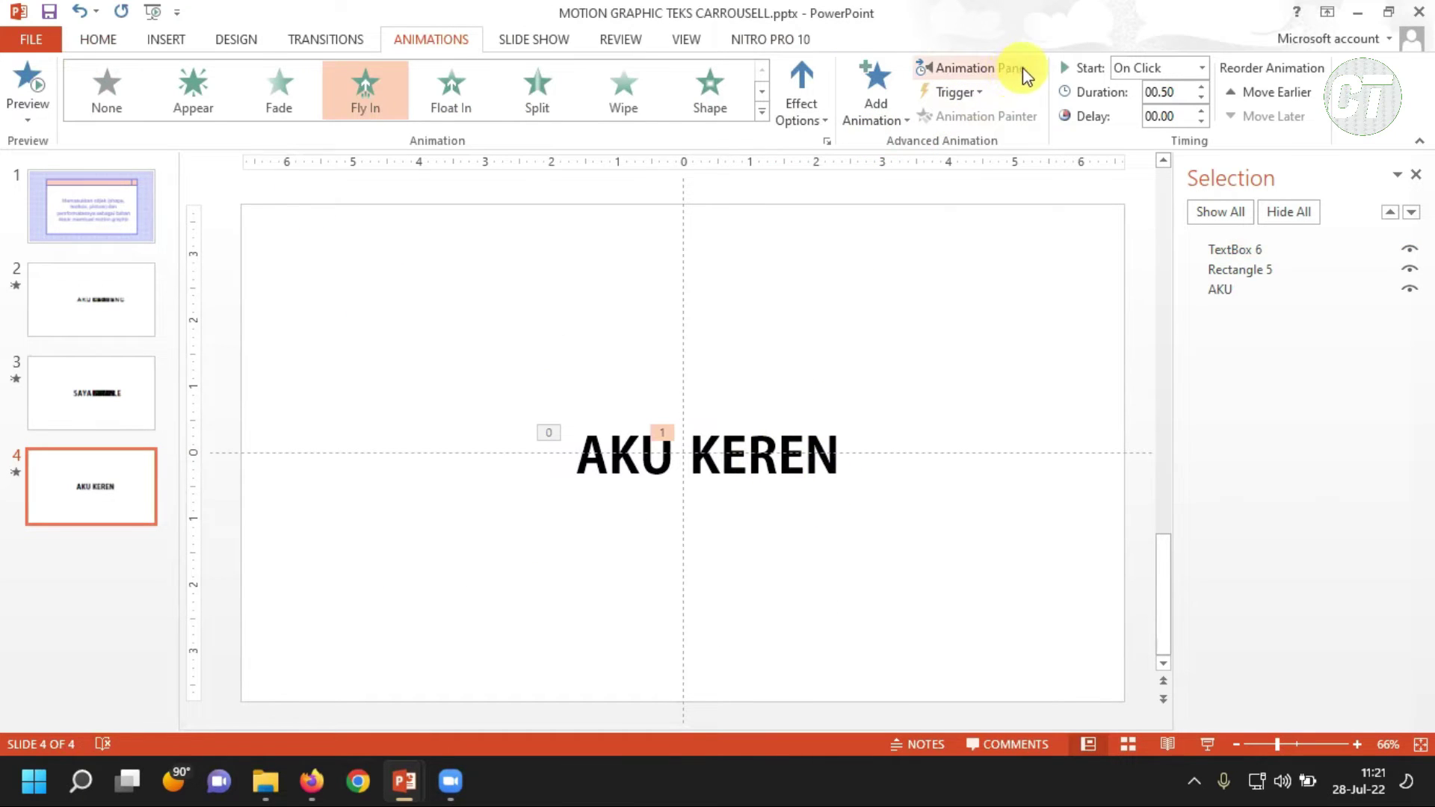
- Set KEREN's Fly In to With Previous at 0.50 s, then preview and zoom to 50%
left_click(995, 74)
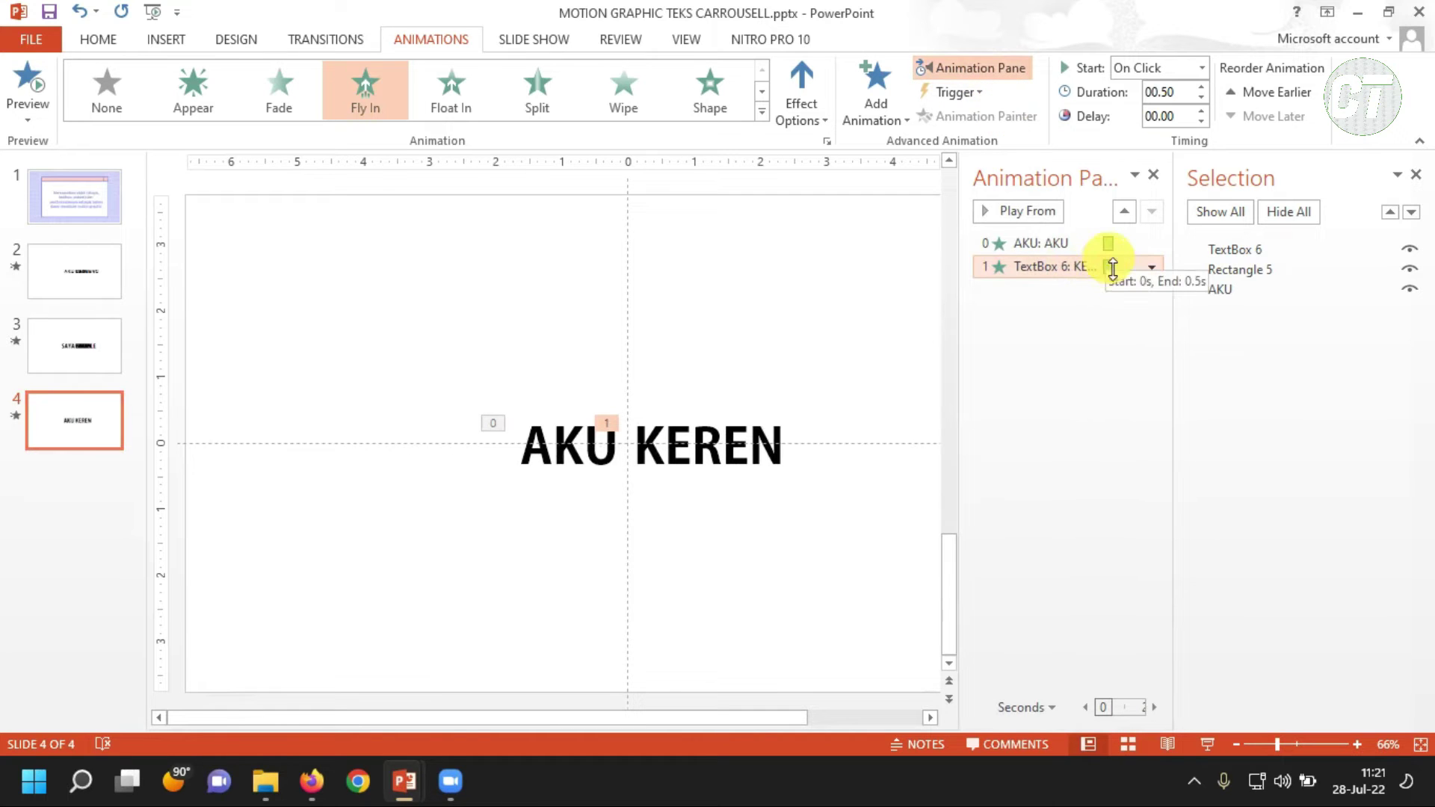
left_click(1203, 68)
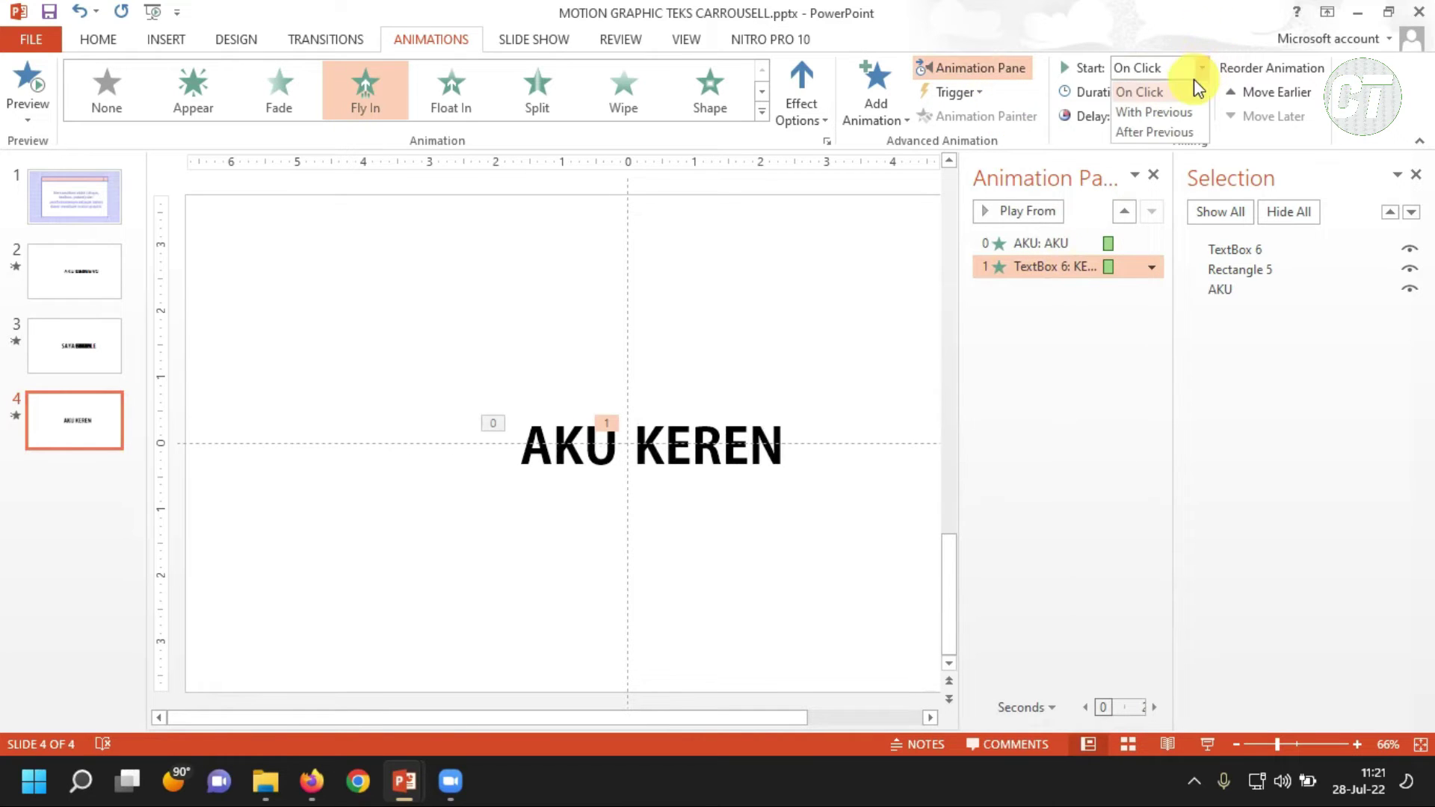
left_click(1159, 132)
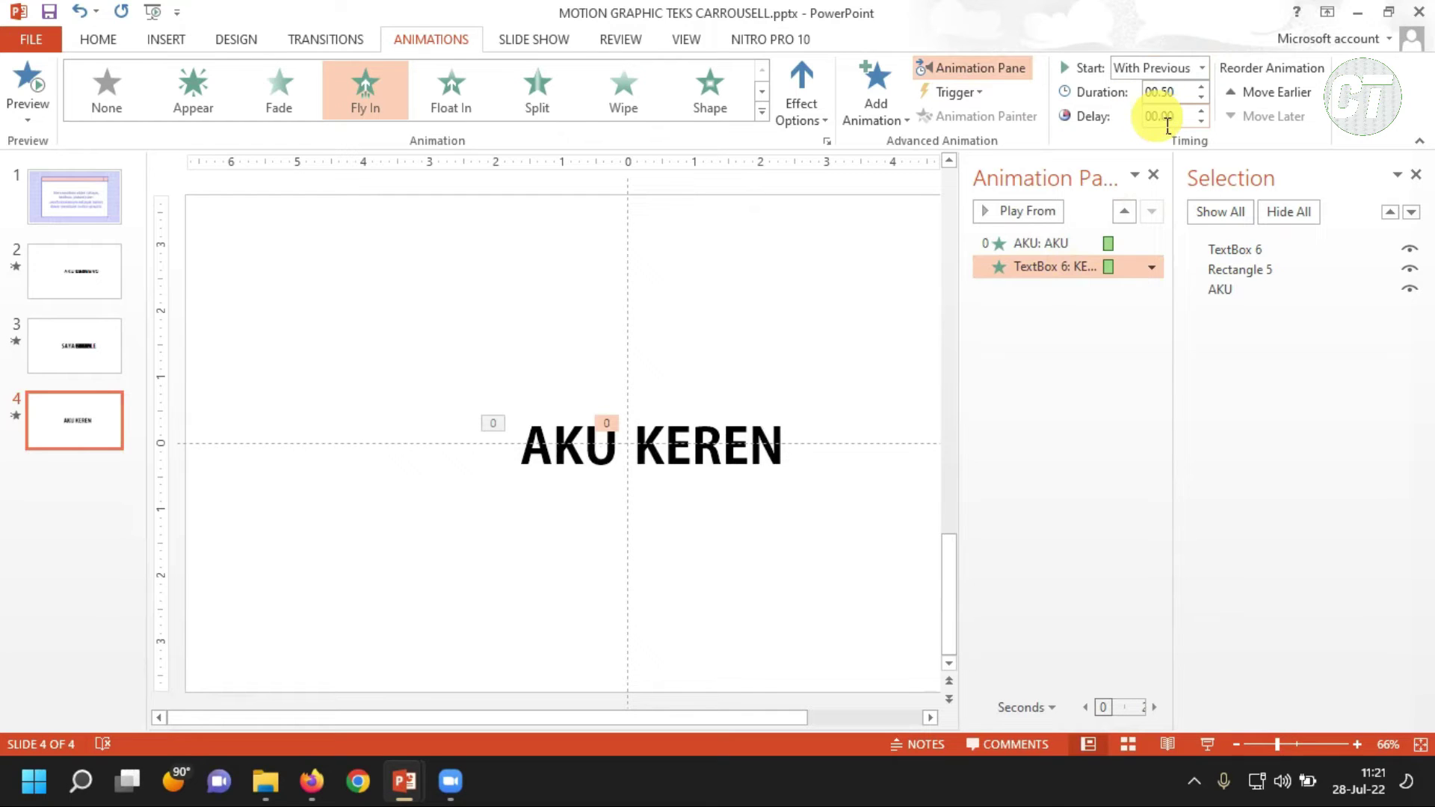
left_click(1199, 99)
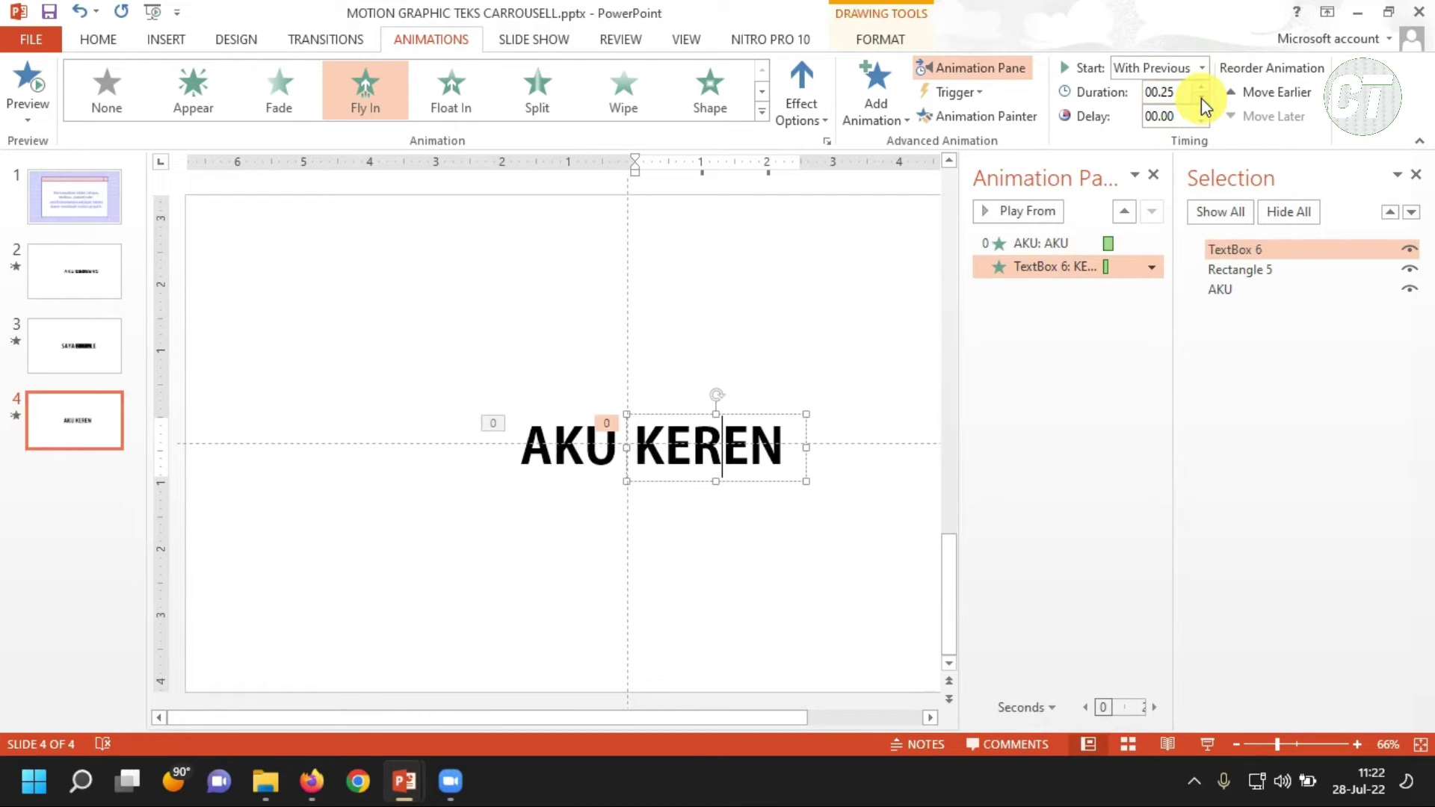
left_click(1202, 87)
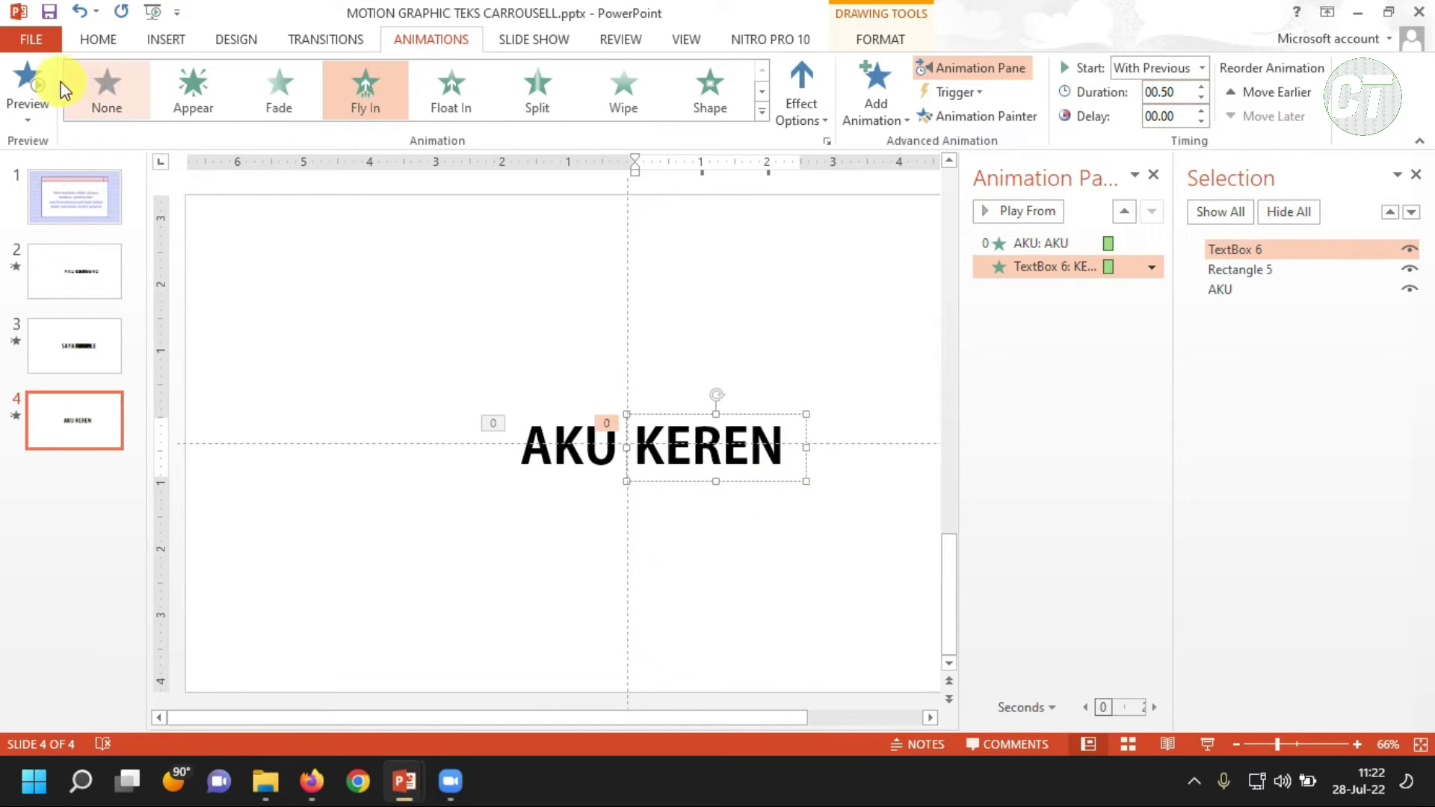
left_click(32, 81)
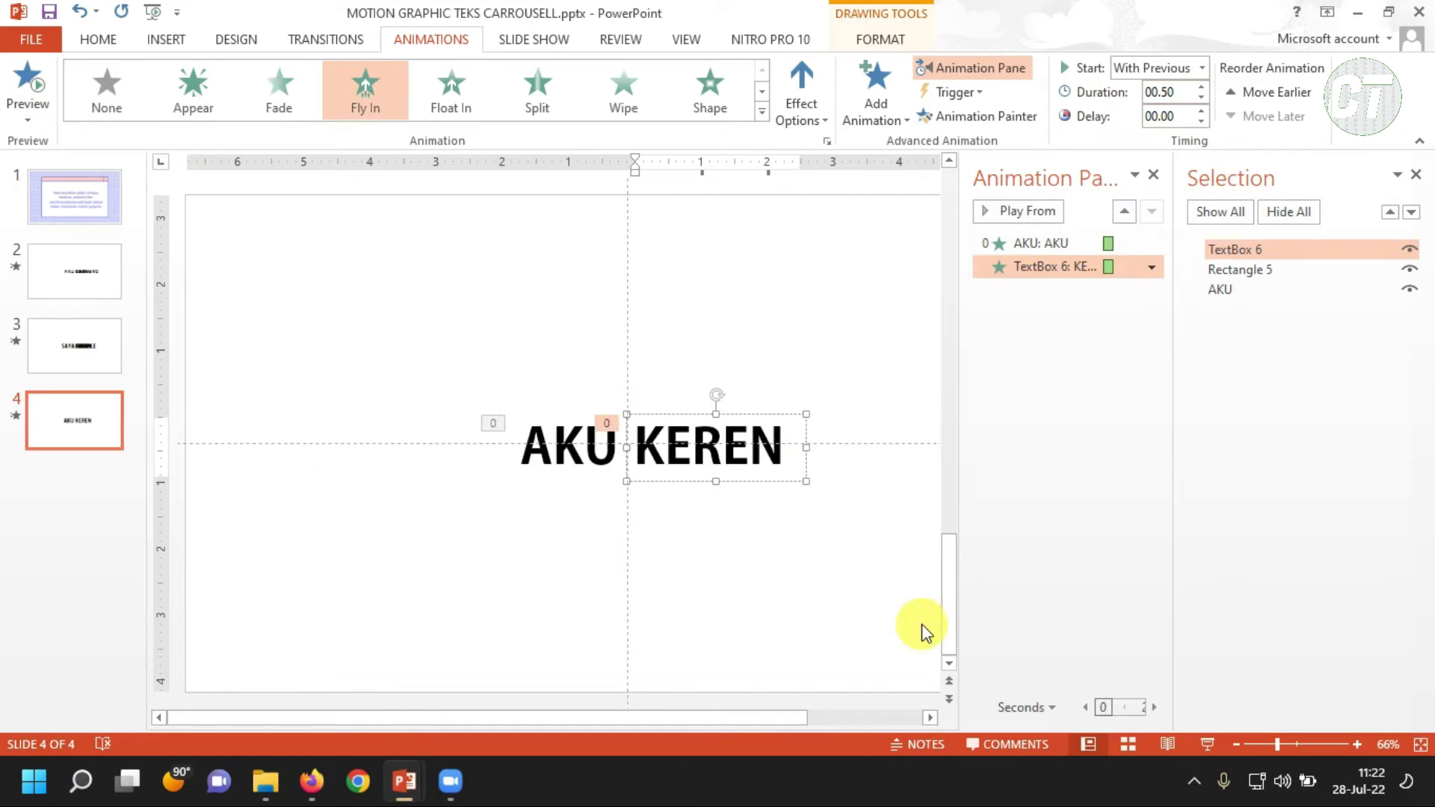
left_click(1236, 742)
left_click(1236, 742)
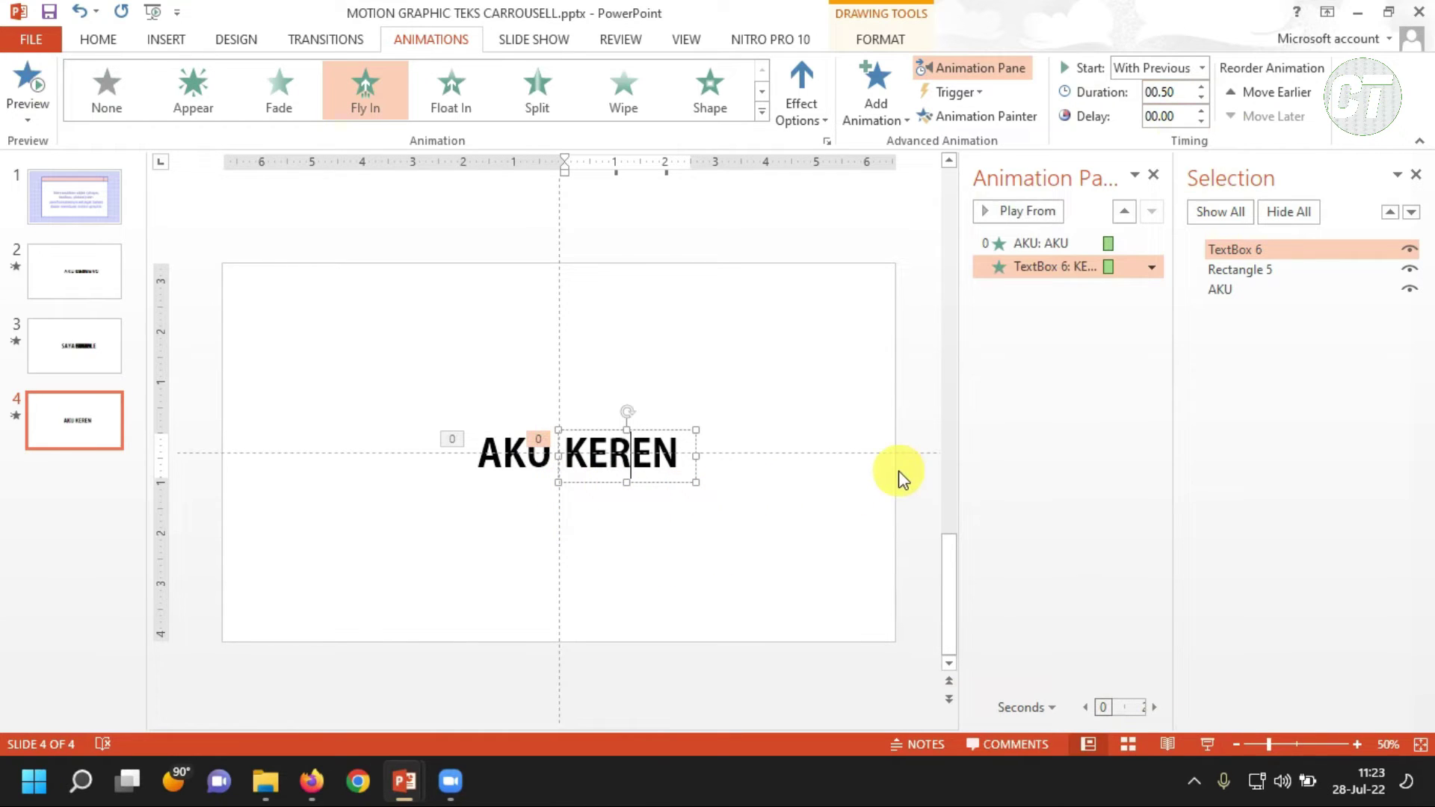
- Rename the left white masking rectangle to MASKING KIRI in the Selection Pane
left_click(363, 399)
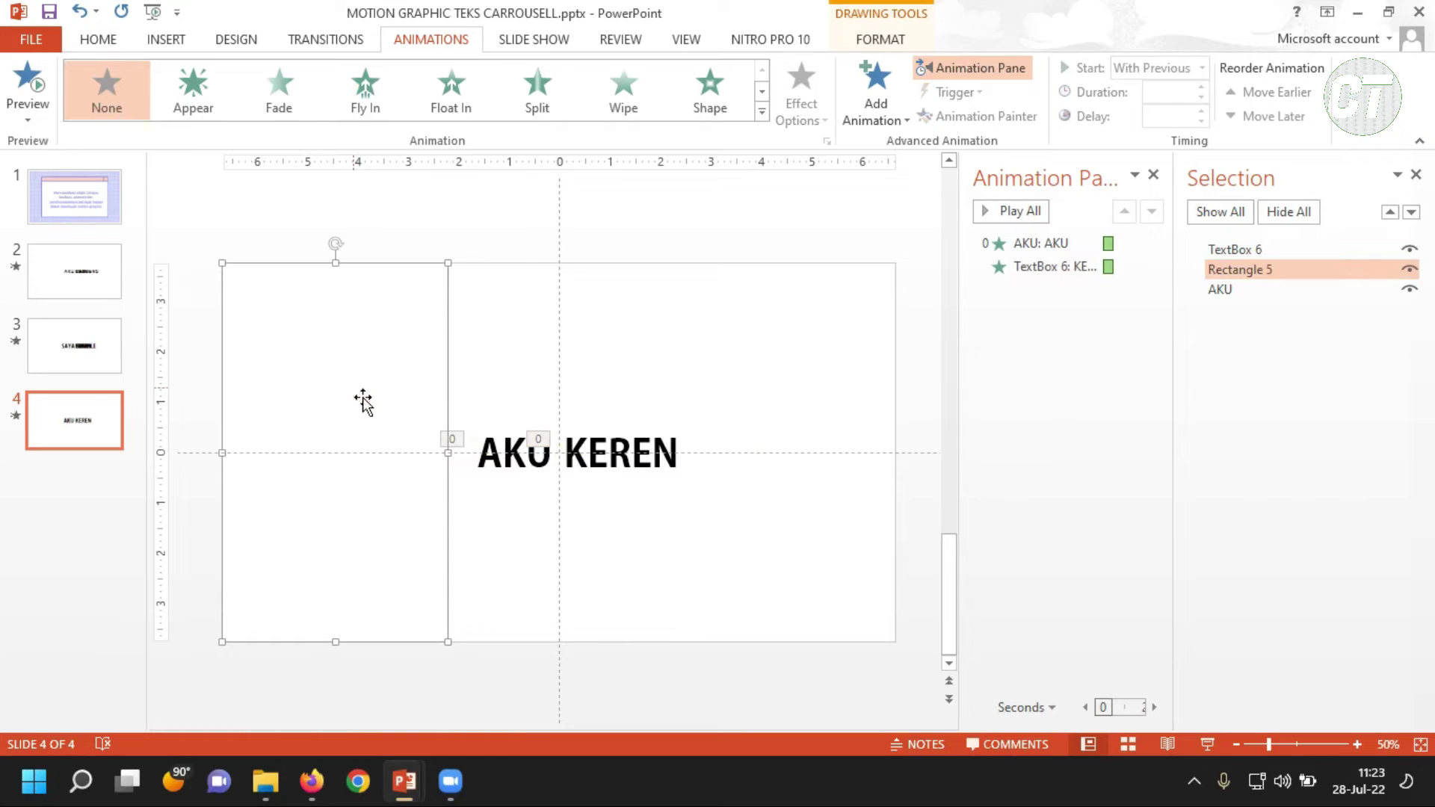
double_click(1269, 271)
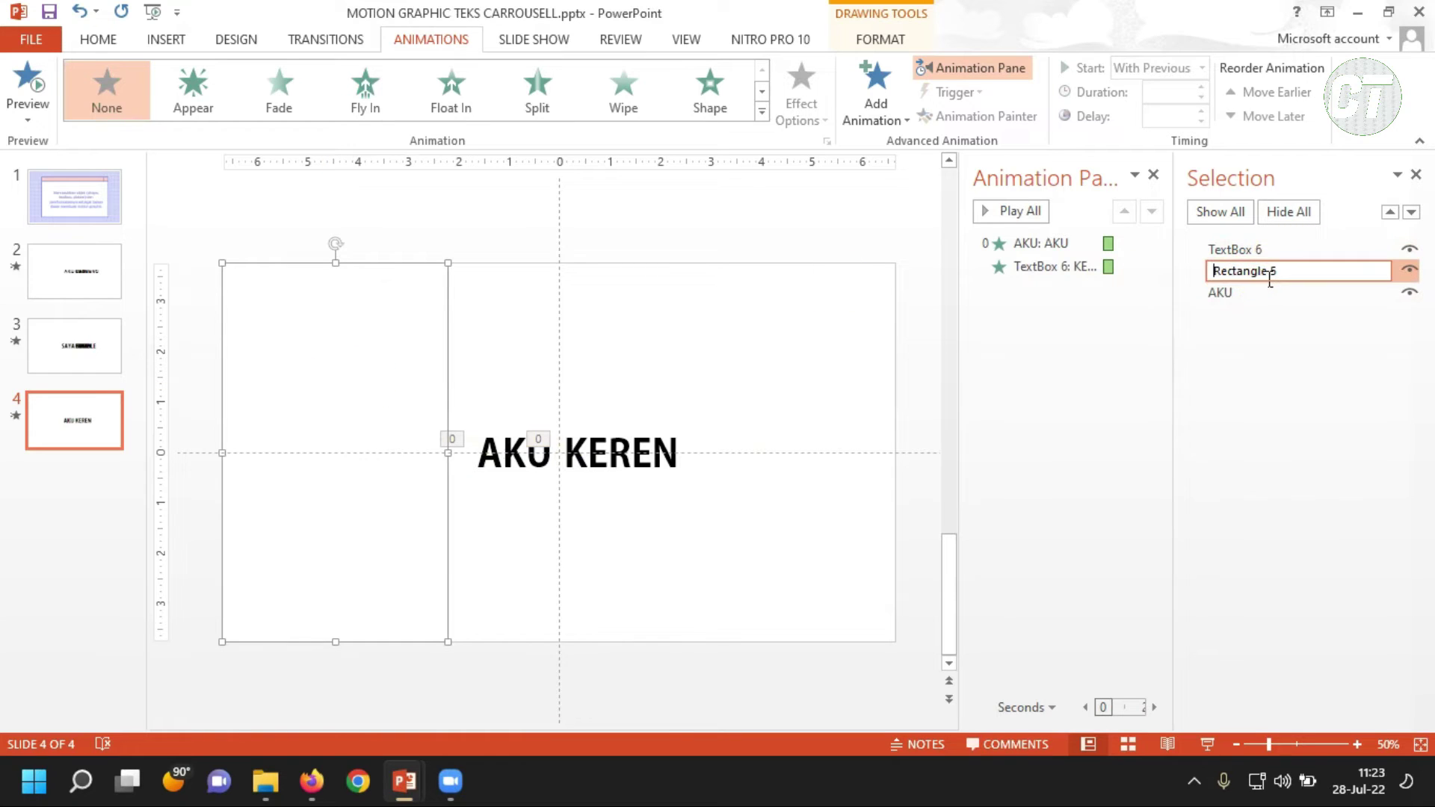
left_click(1398, 314)
type("MAA")
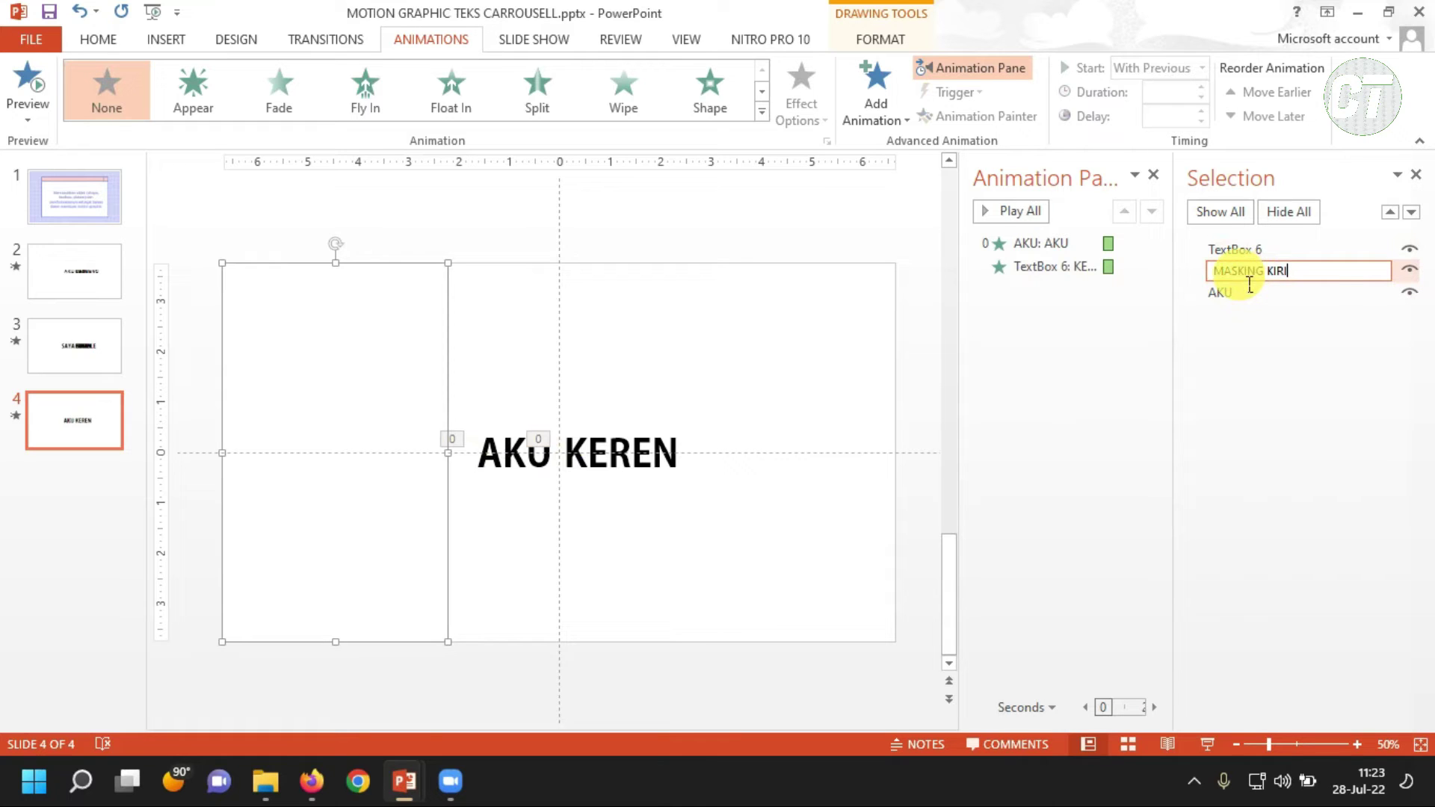
- Rename TextBox 6 to KEREN to match its animation entry
left_click(1240, 253)
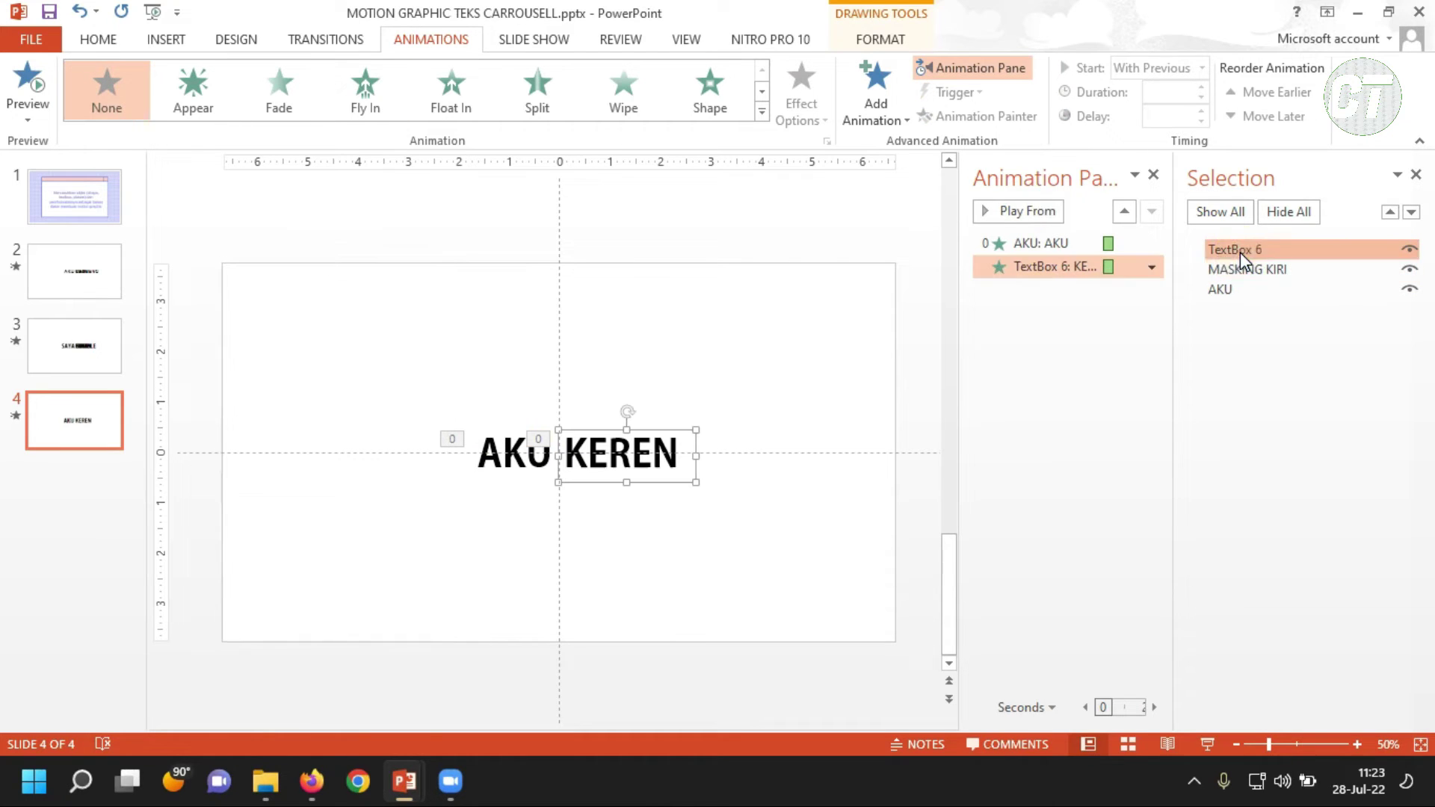
left_click(1245, 252)
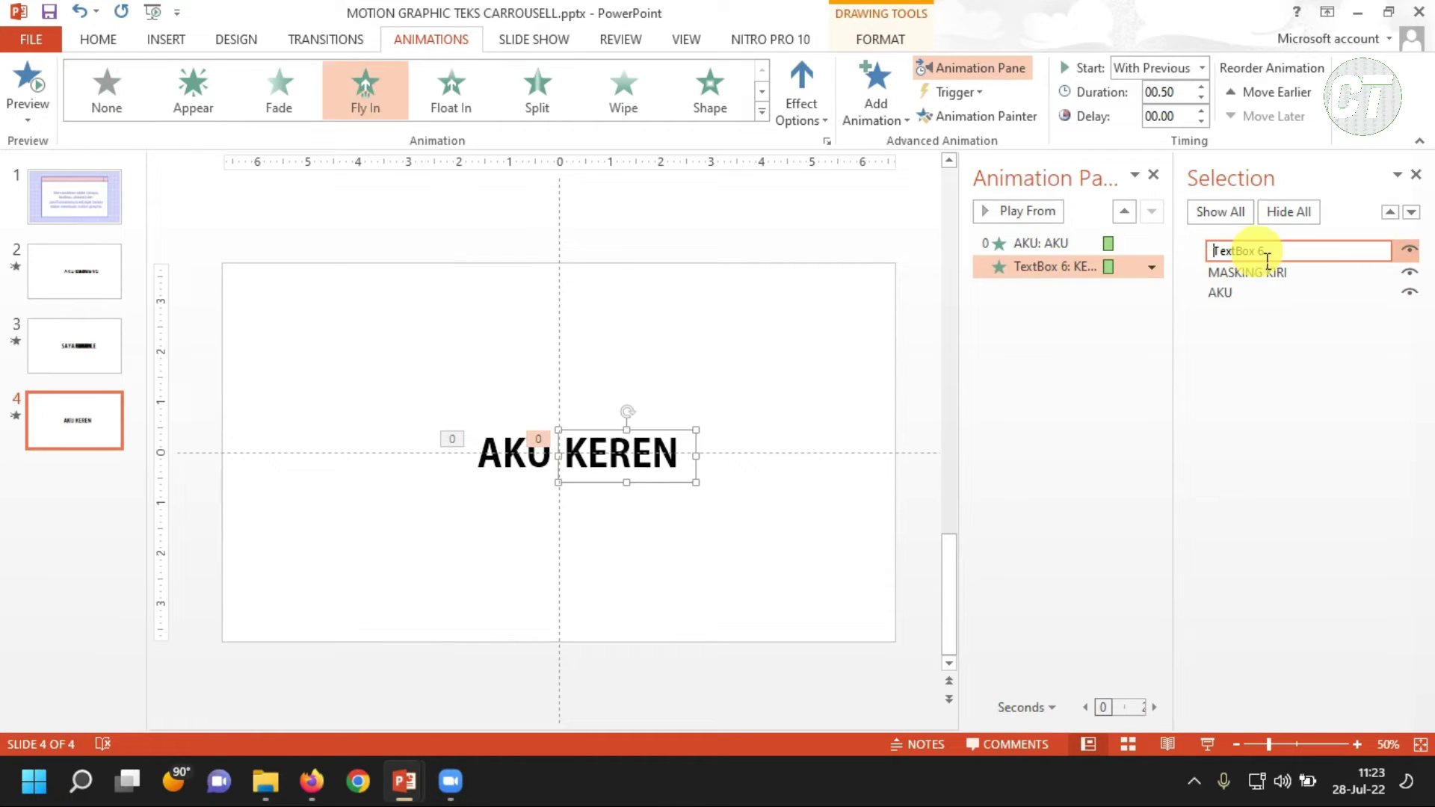
double_click(1282, 260)
type("KEREN")
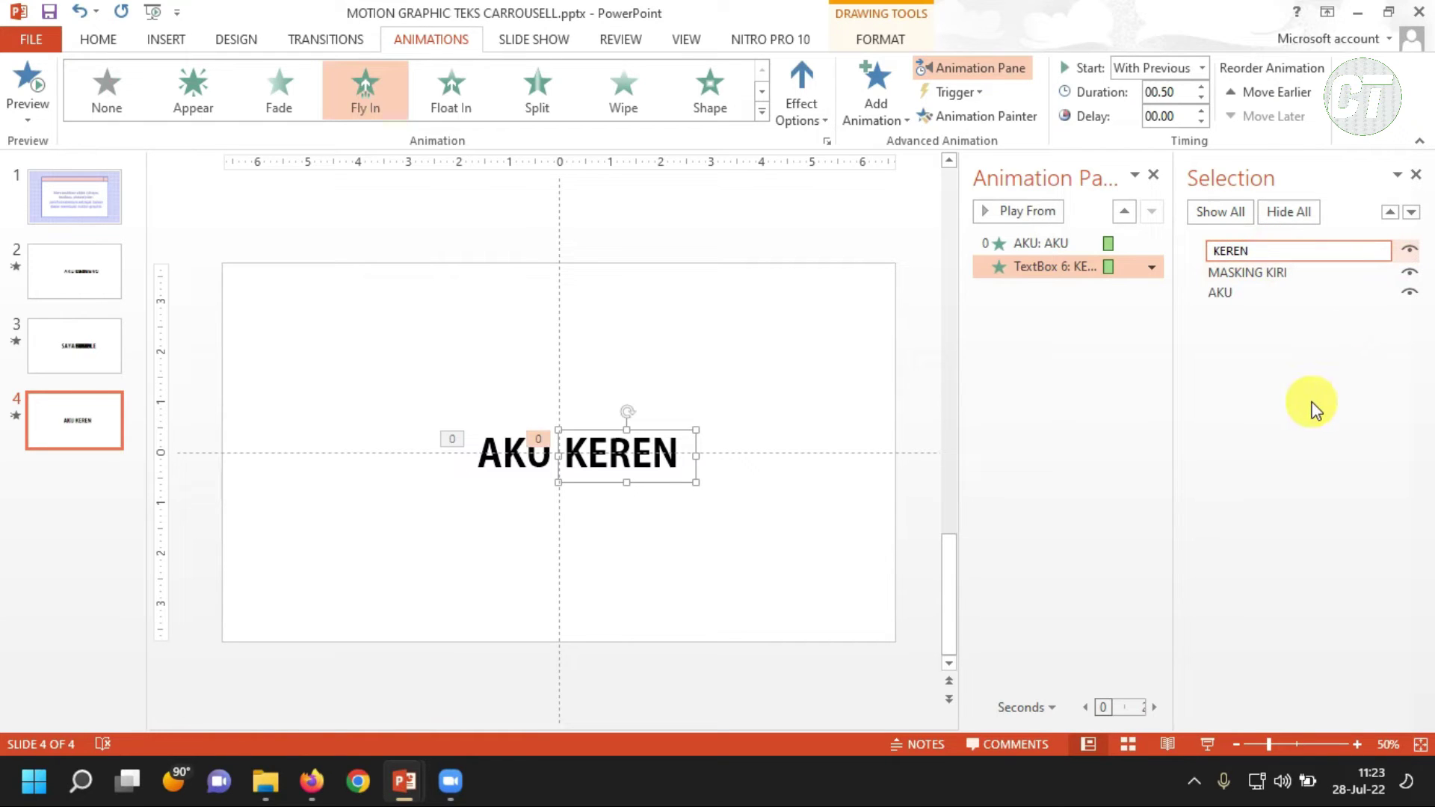
left_click(740, 457)
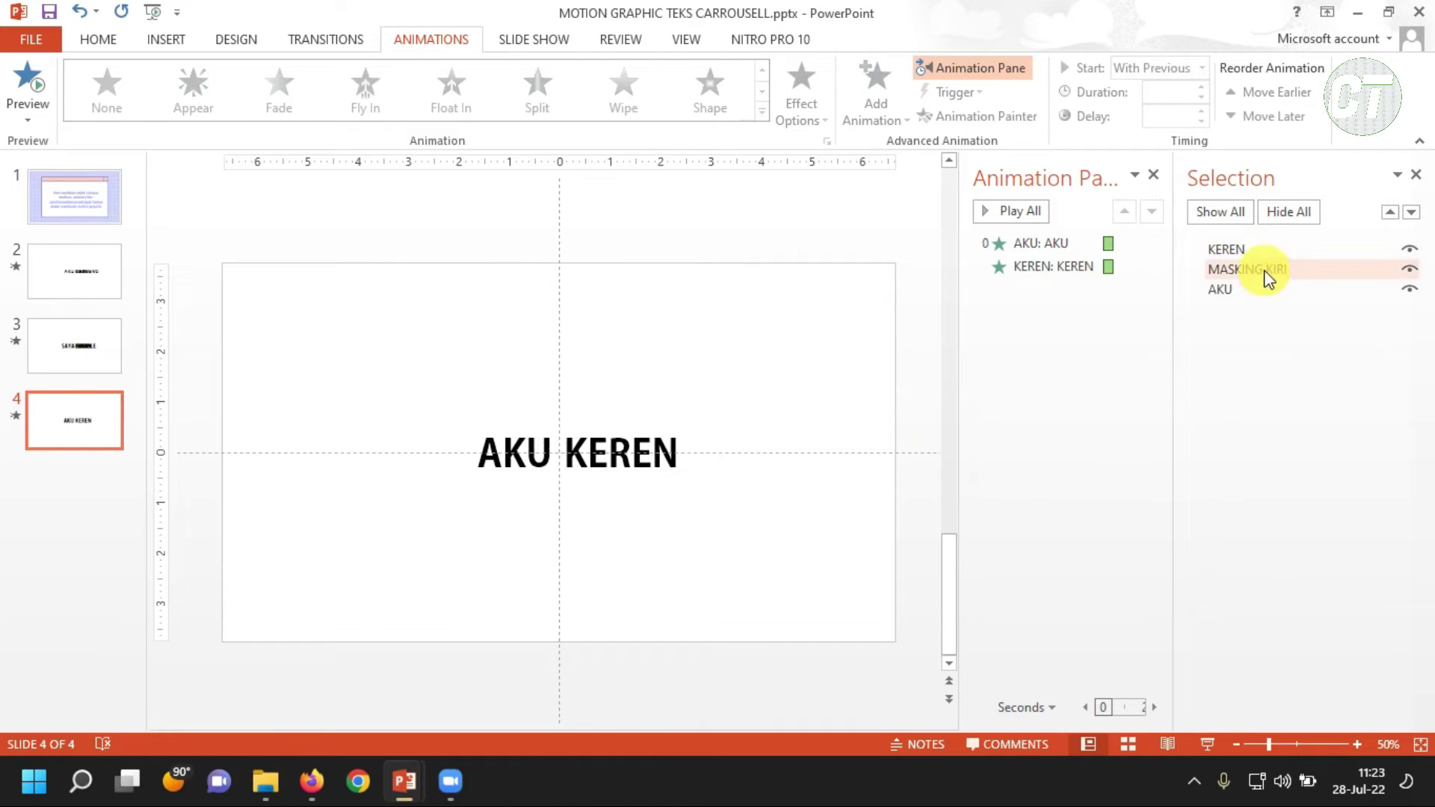
- Give the KEREN text box a Fly Out effect from the Exit section of Add Animation
left_click(1242, 275)
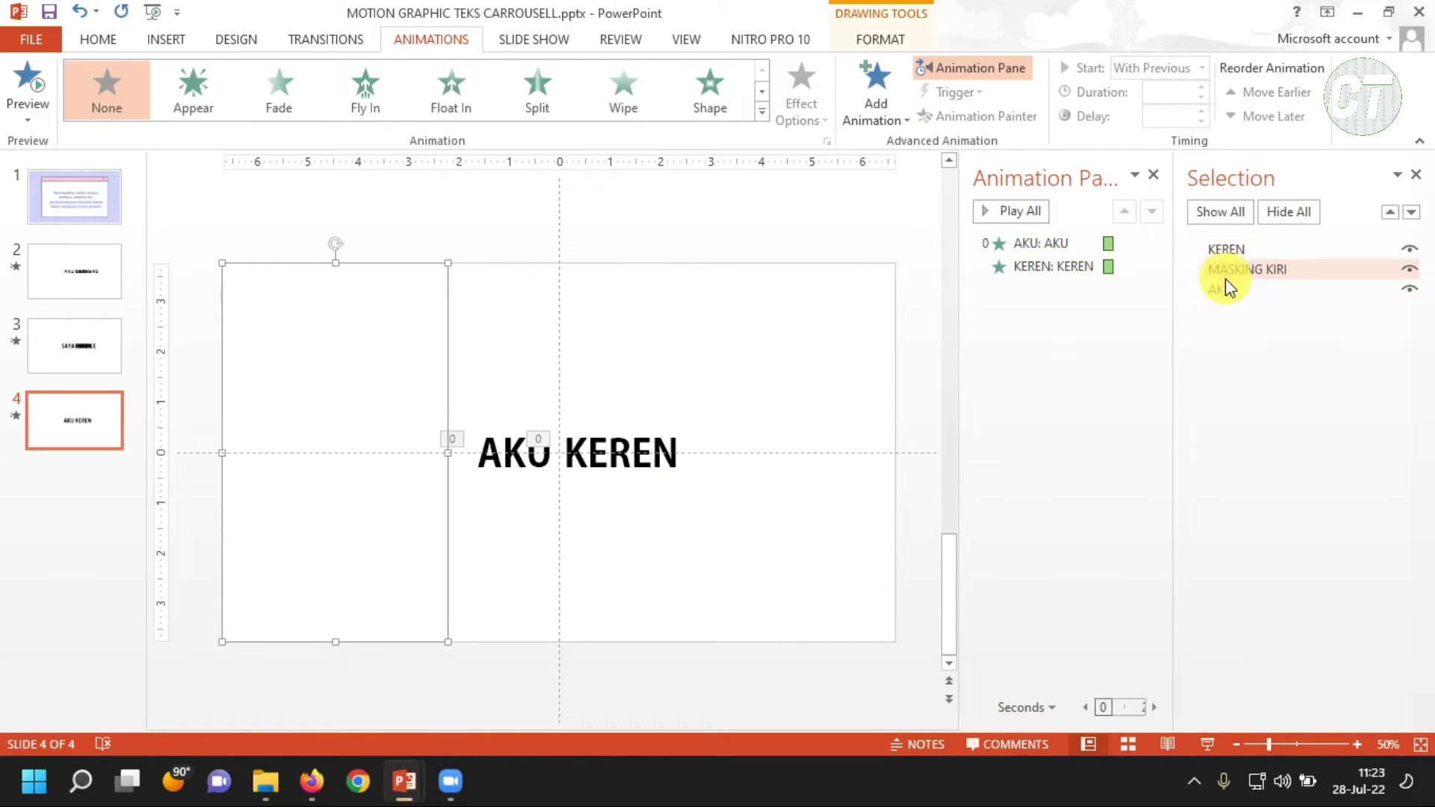
left_click(1225, 289, "ctrl")
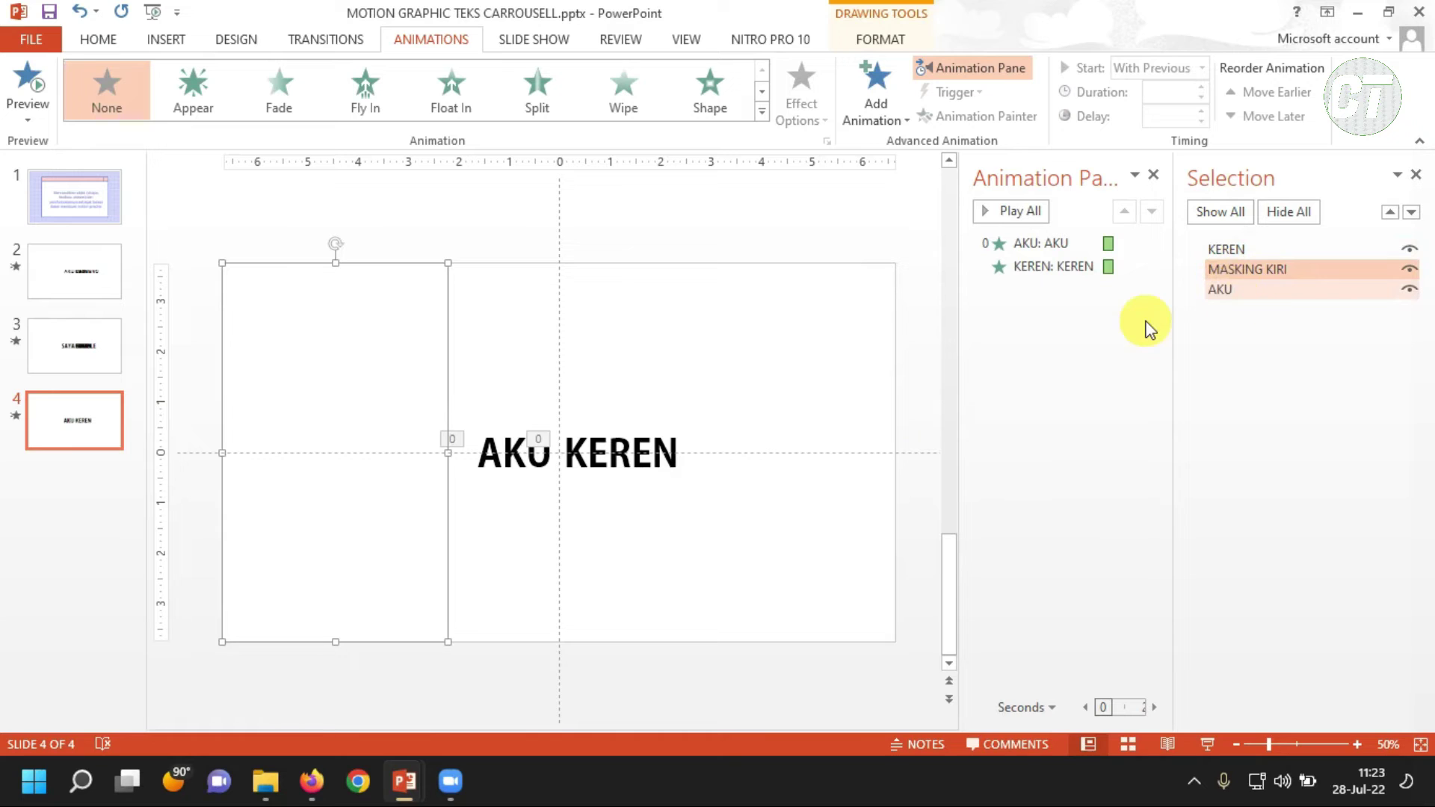
left_click(675, 463)
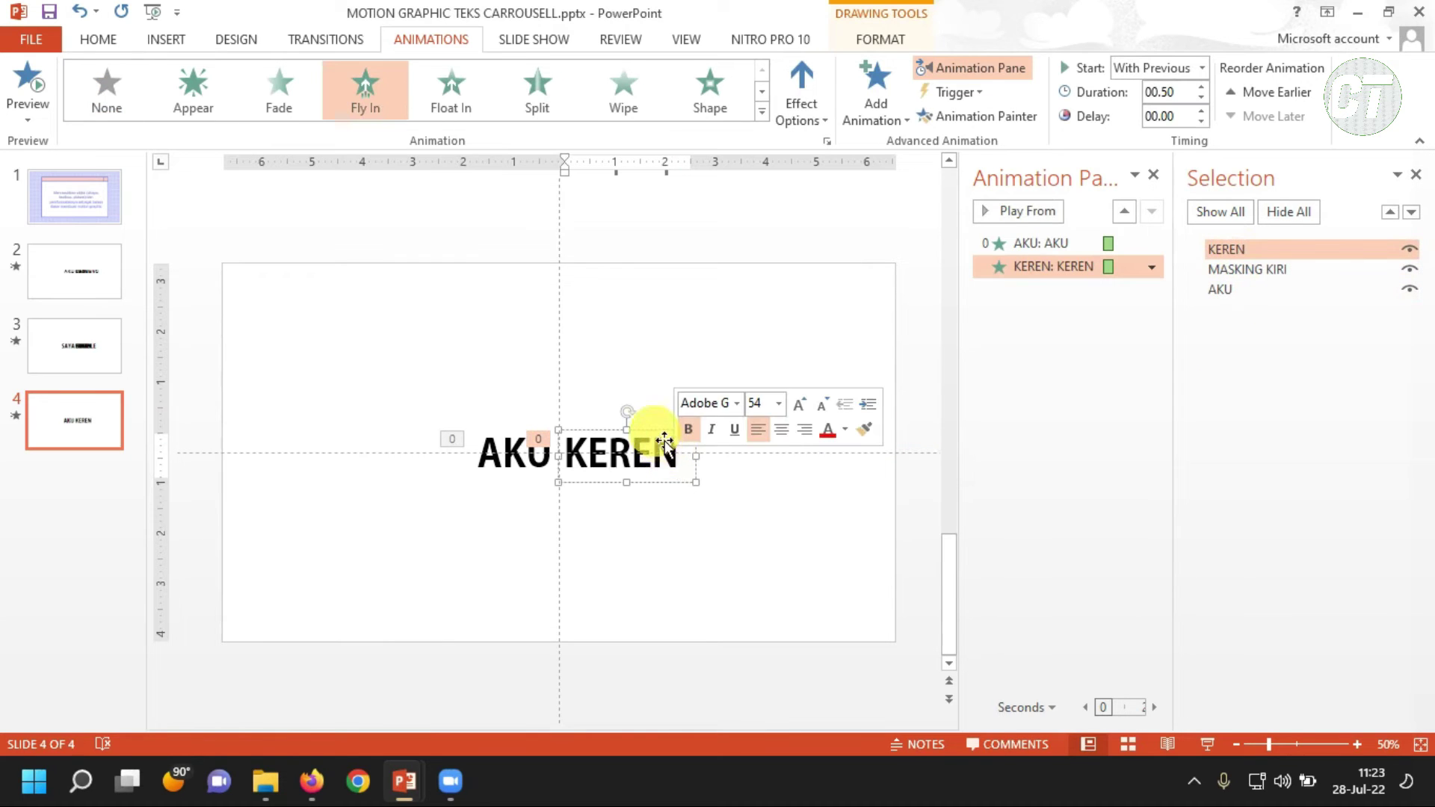
left_click(664, 438)
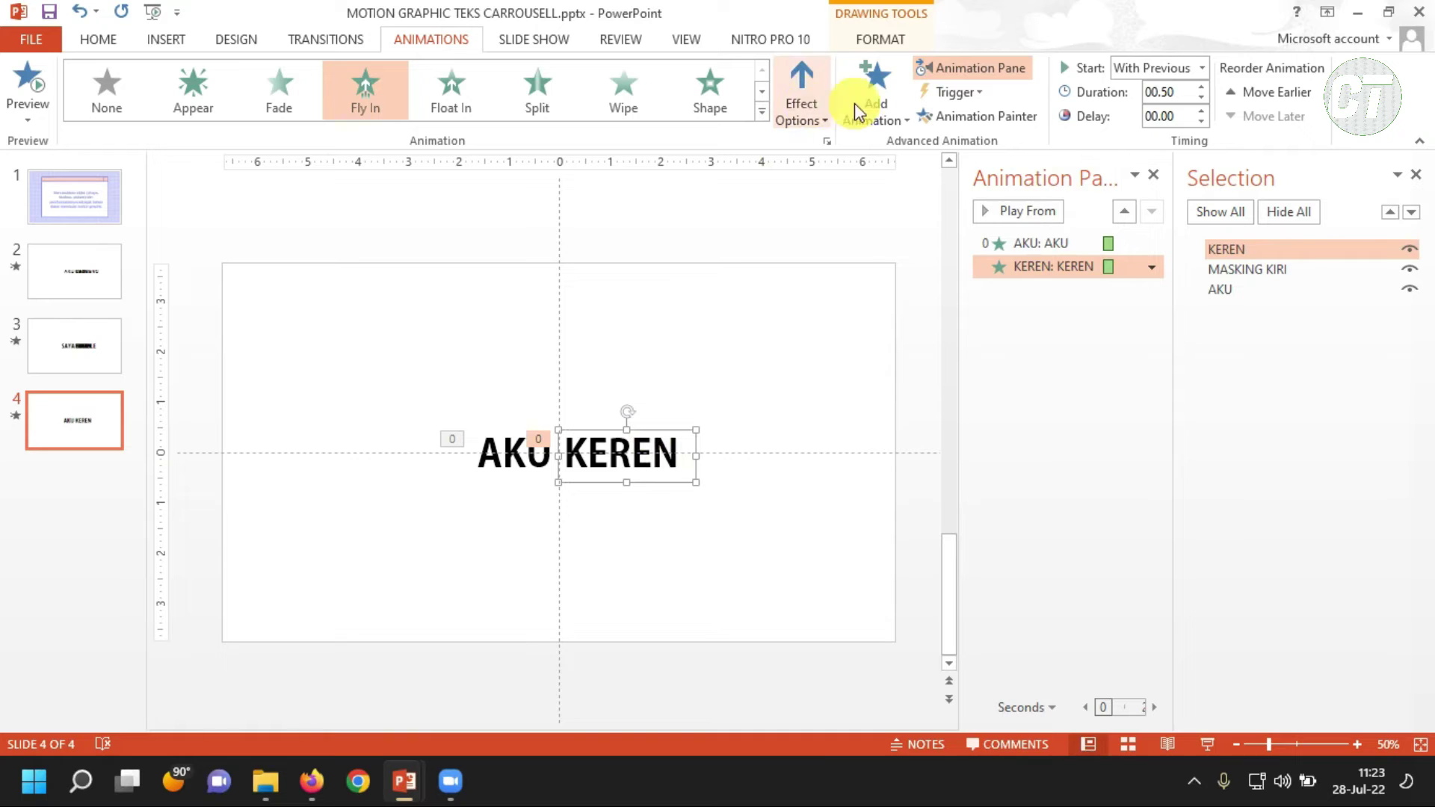
left_click(882, 105)
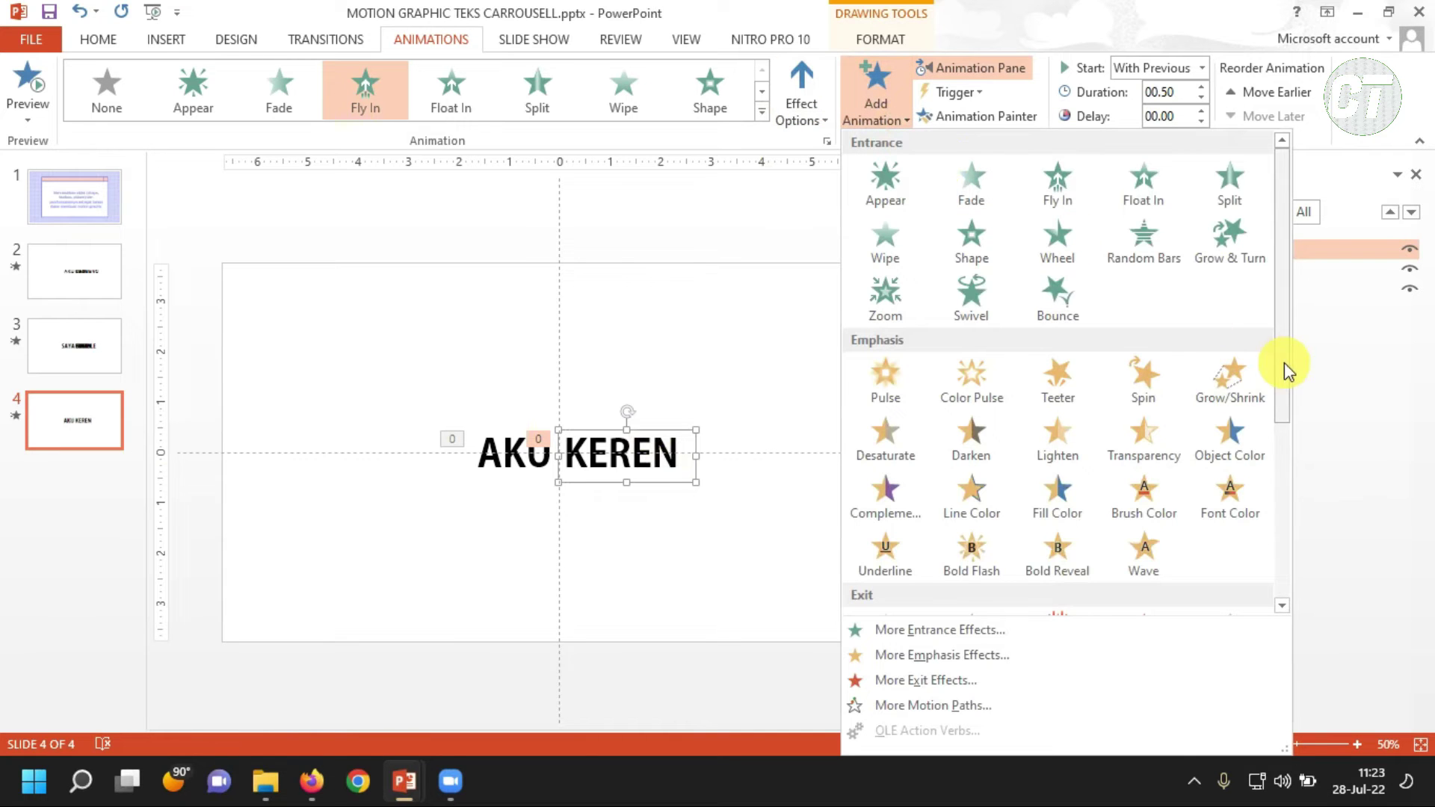
left_click_drag(1286, 366, 1285, 518)
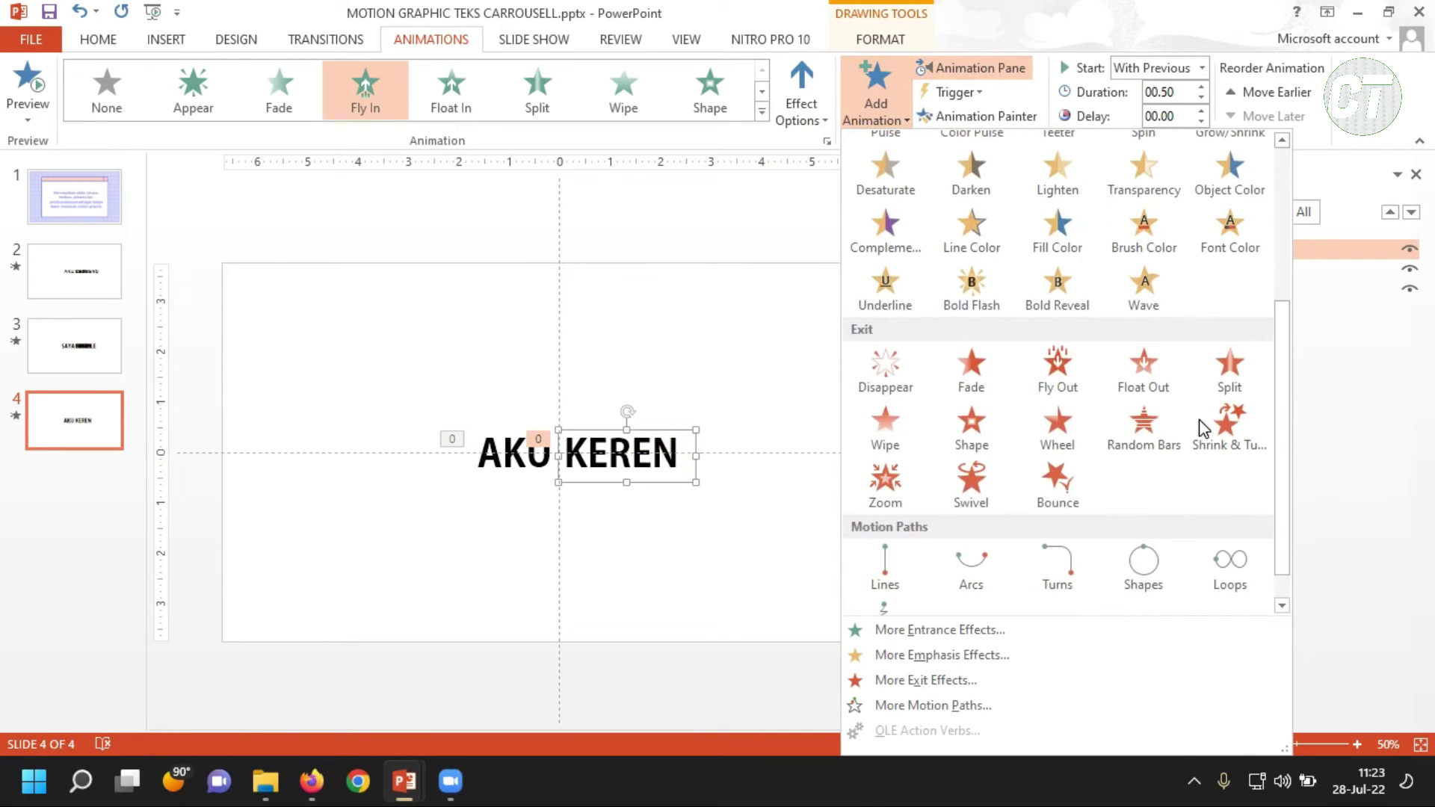
left_click(1059, 370)
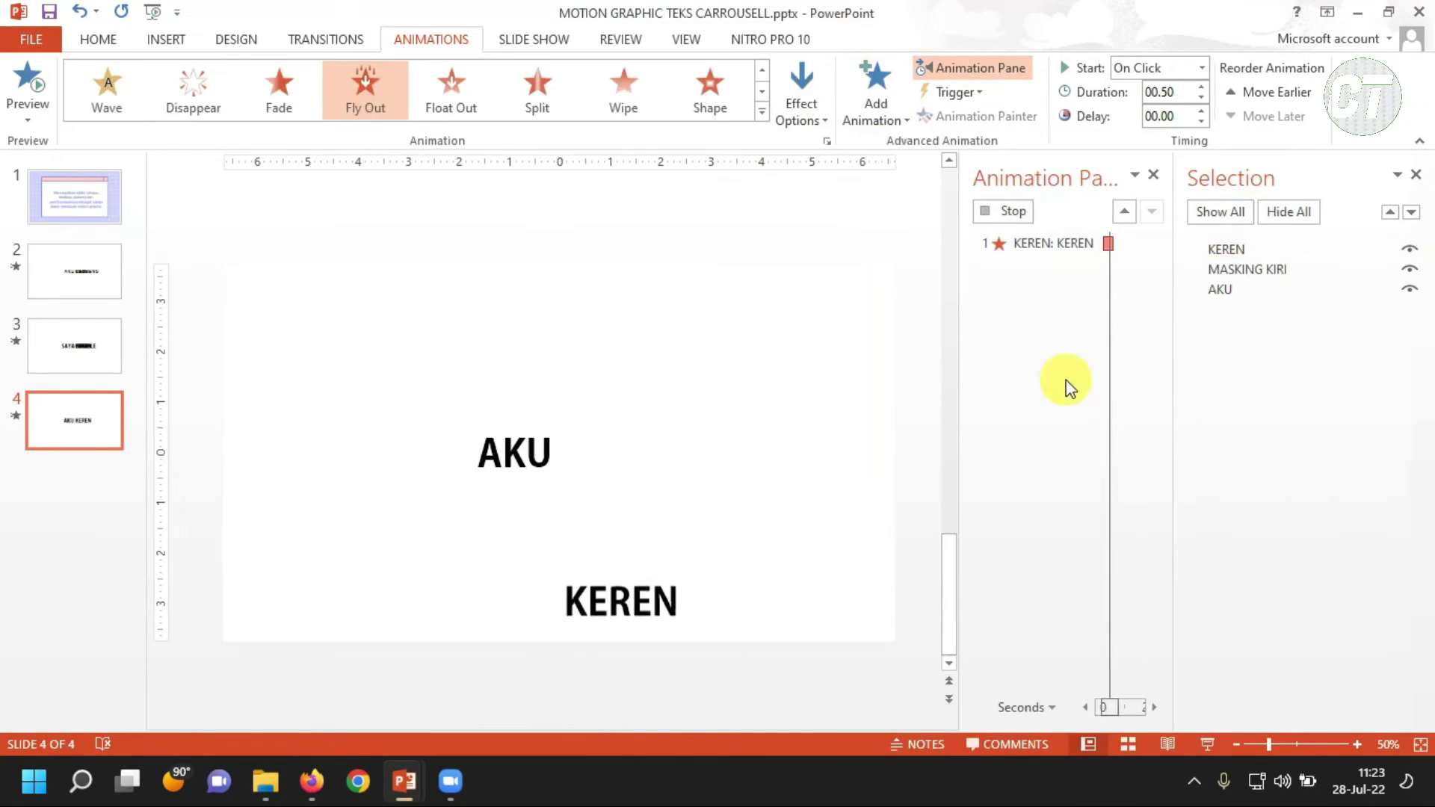
- Make KEREN fly out toward the top, starting After Previous, and preview it
left_click(805, 113)
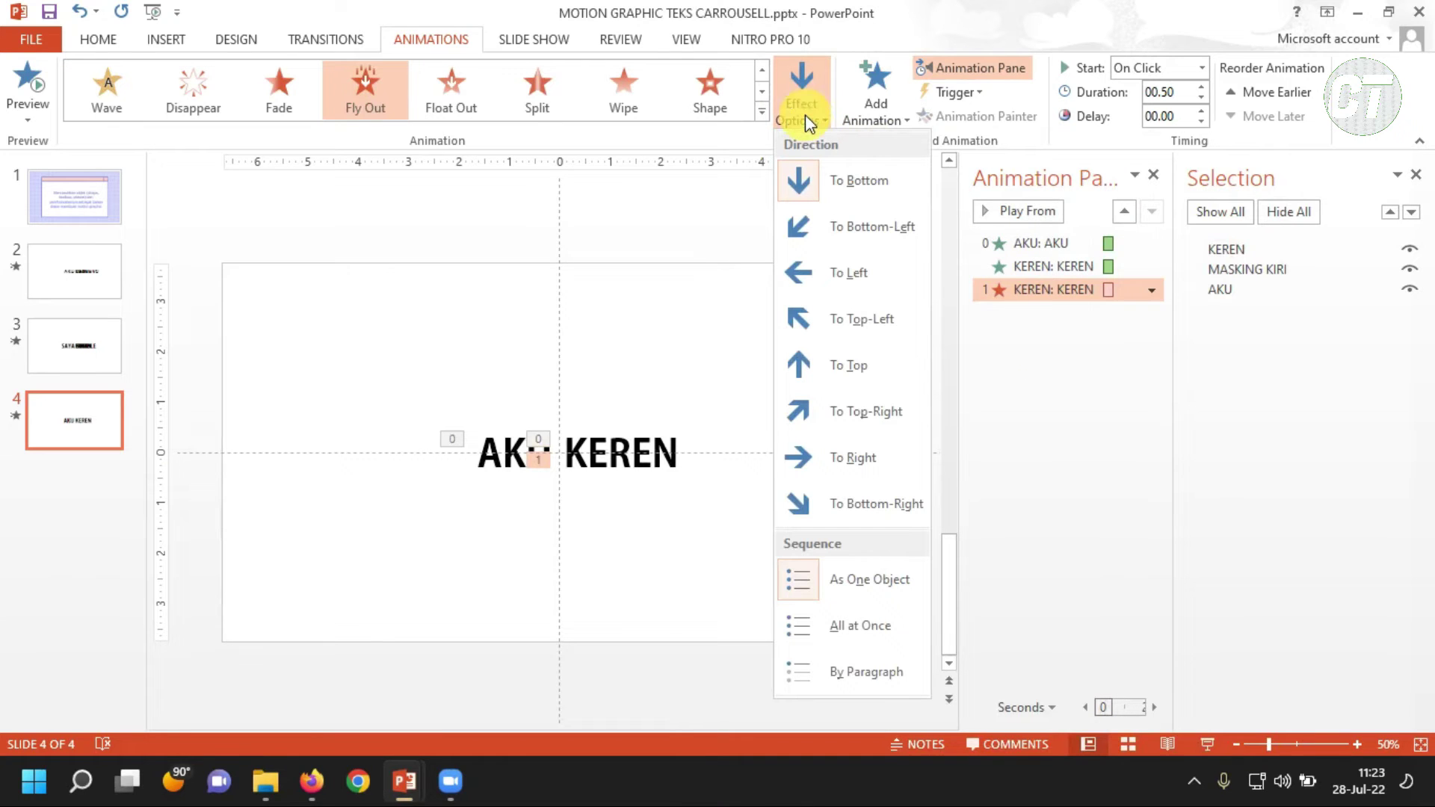
left_click(831, 366)
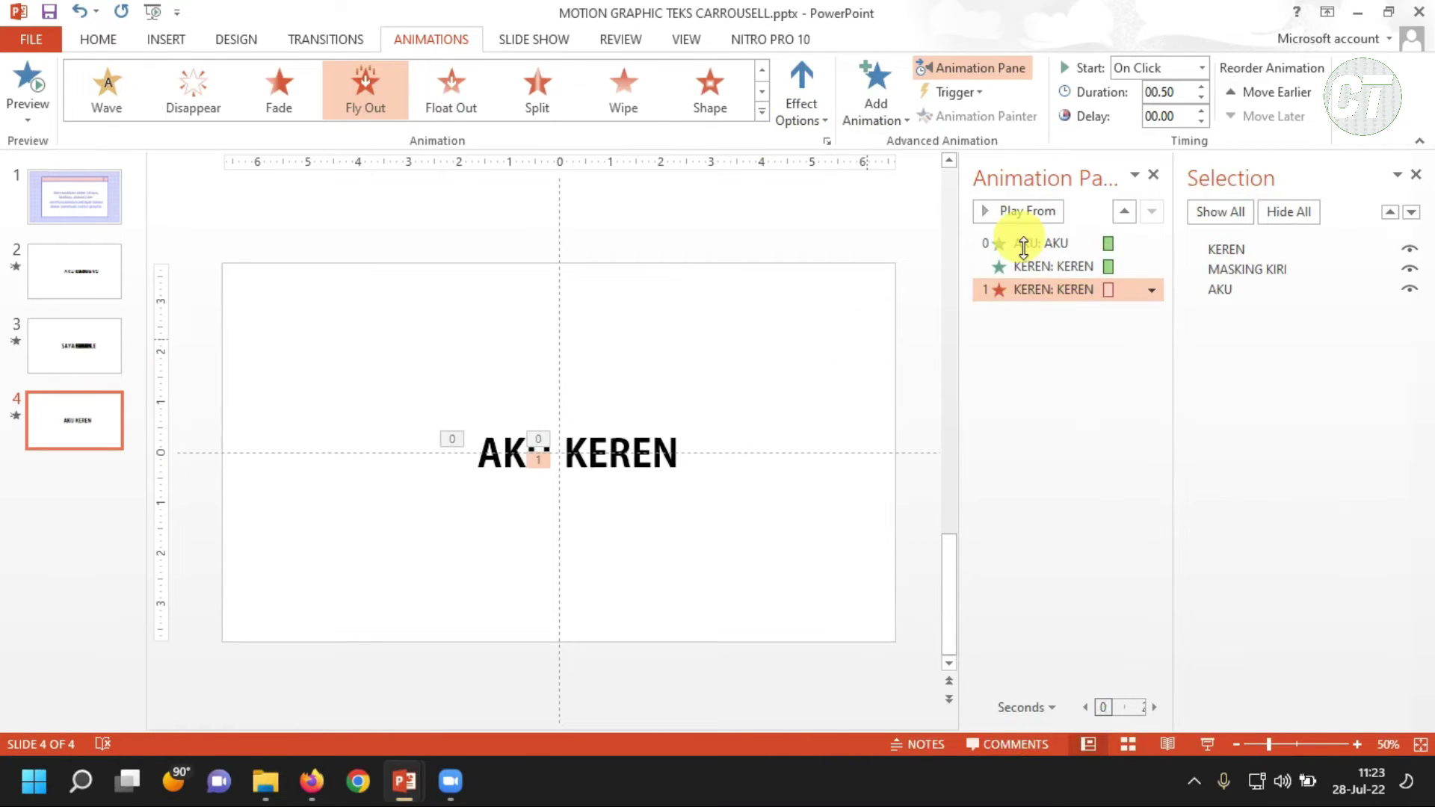
left_click(1201, 69)
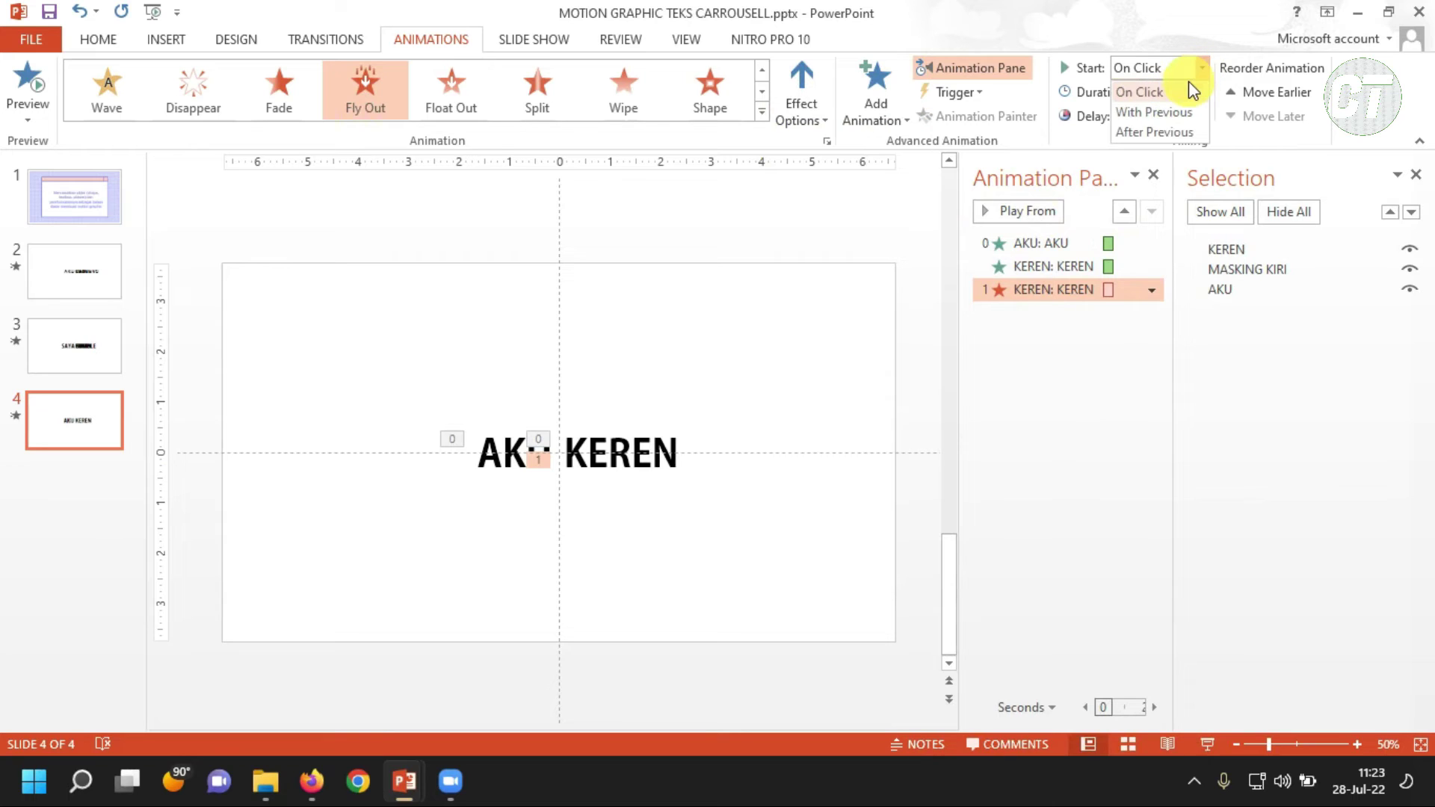
left_click(1155, 132)
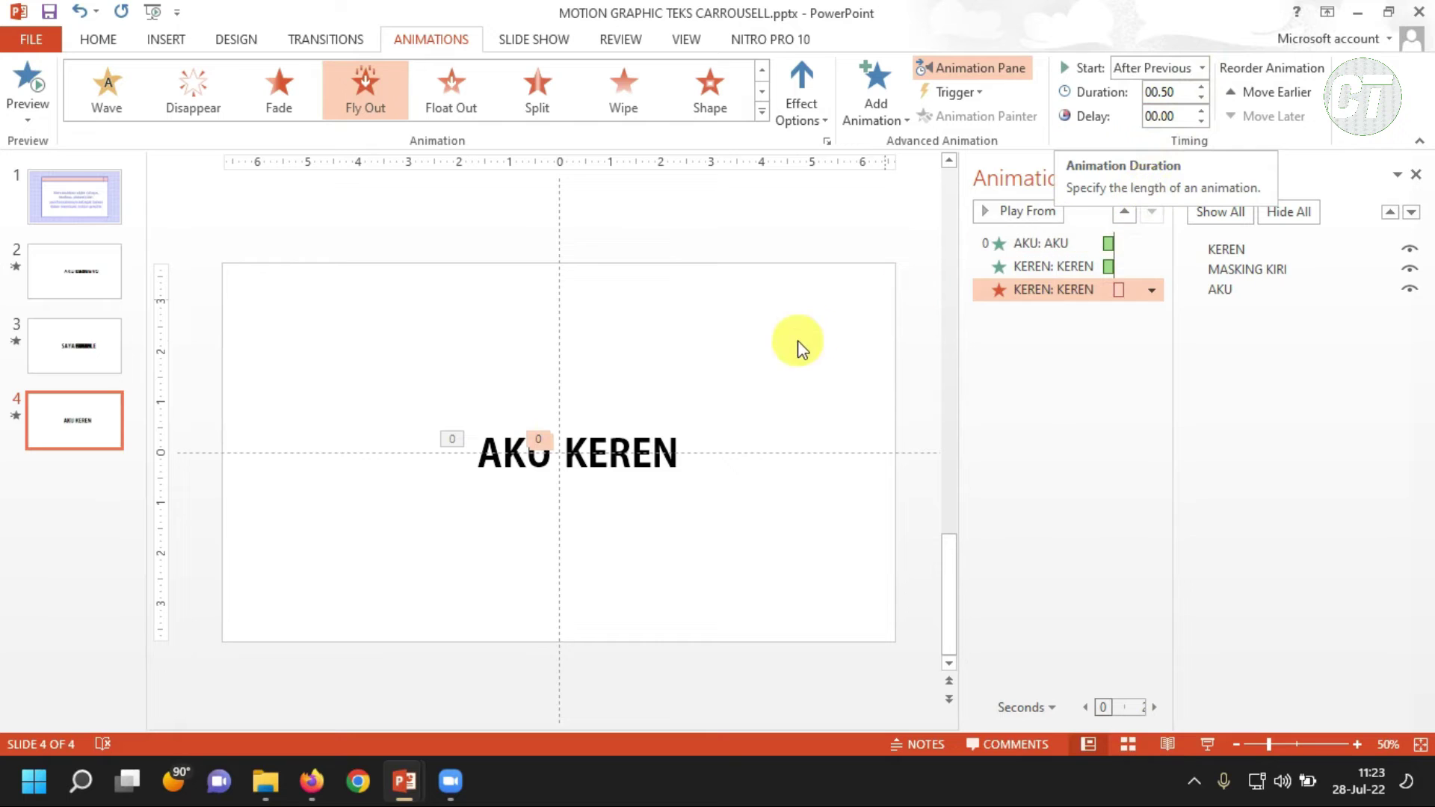
left_click(29, 79)
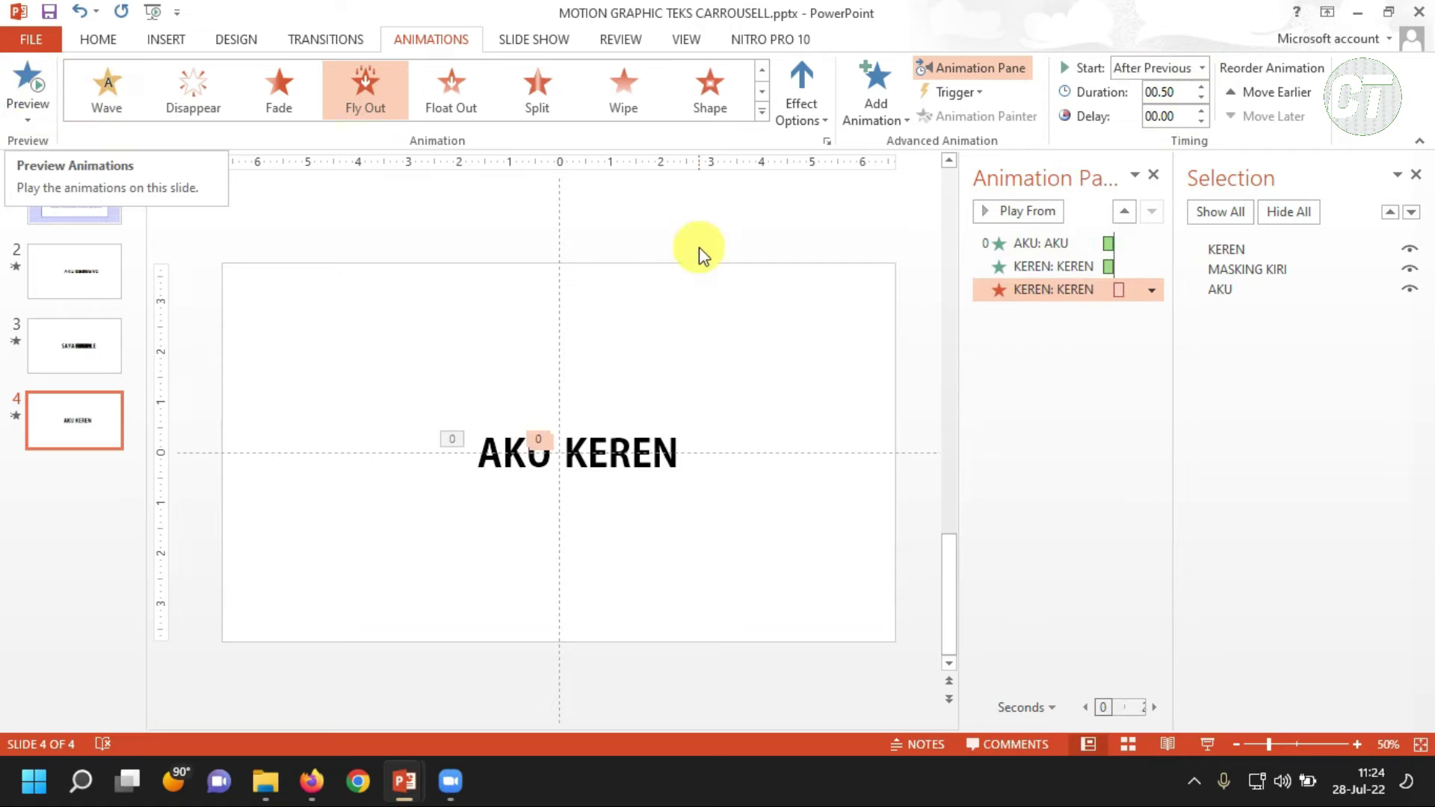
- Delay KEREN's exit by 00.25 seconds and replay the preview
left_click(1201, 111)
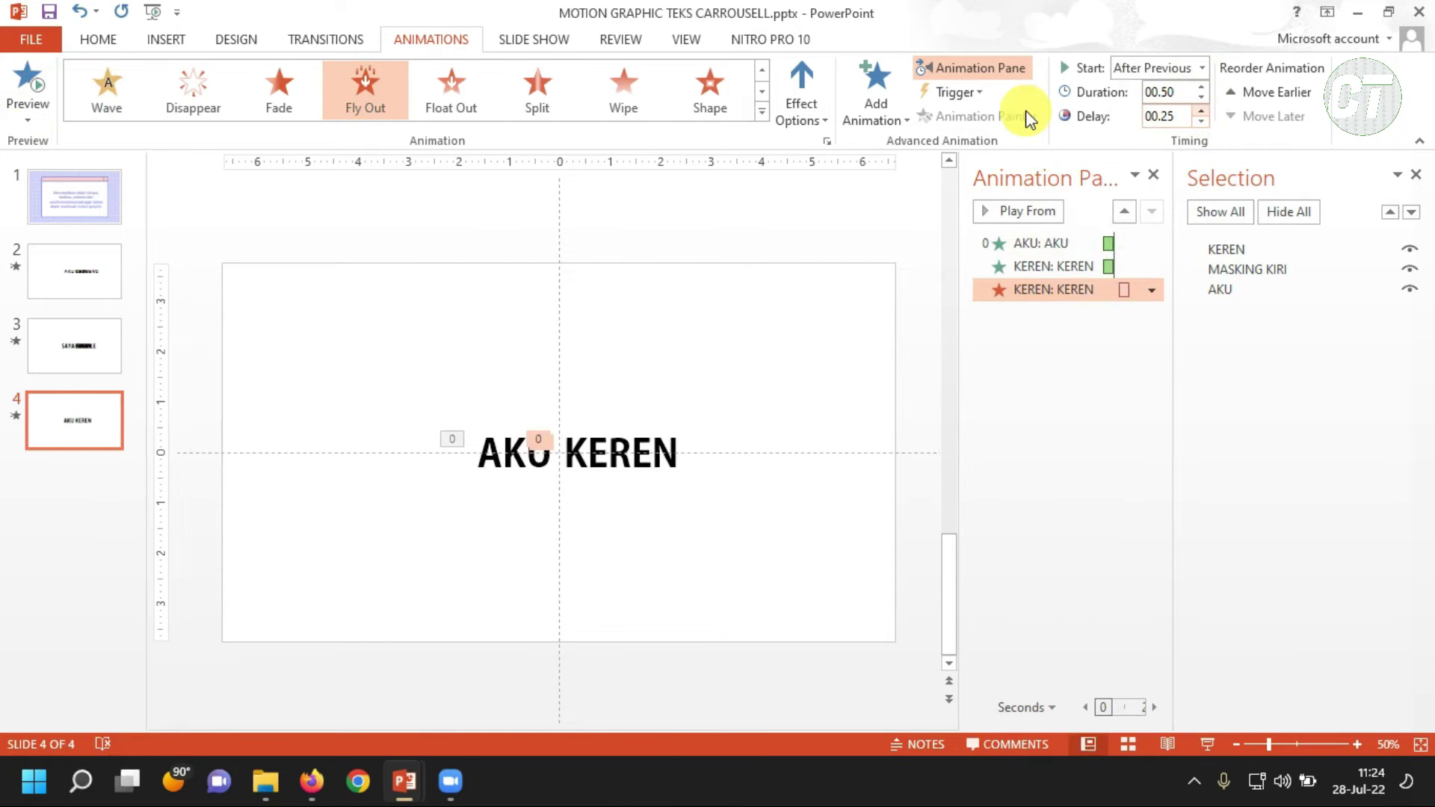
left_click(33, 71)
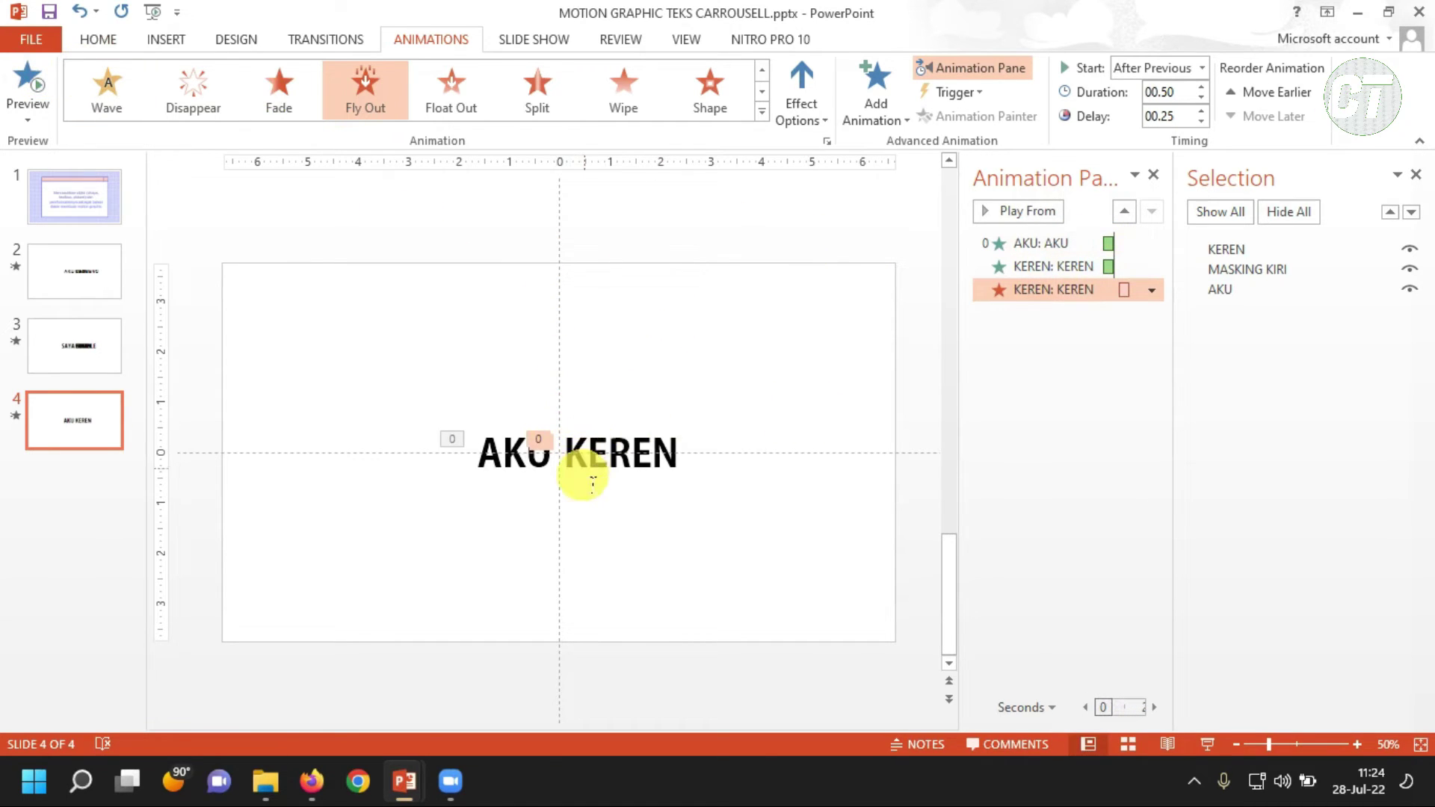
left_click(600, 508)
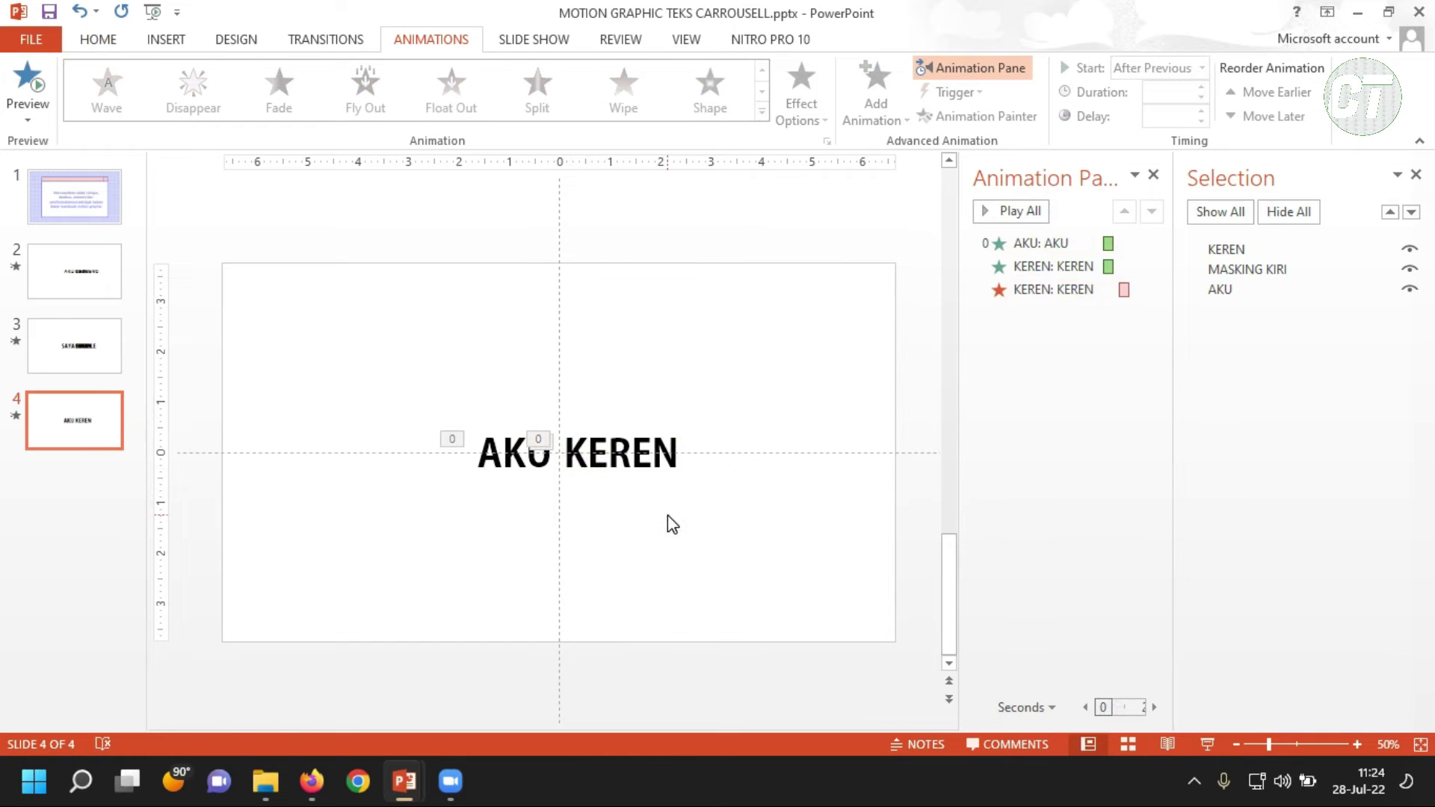
left_click(660, 465)
left_click(728, 569)
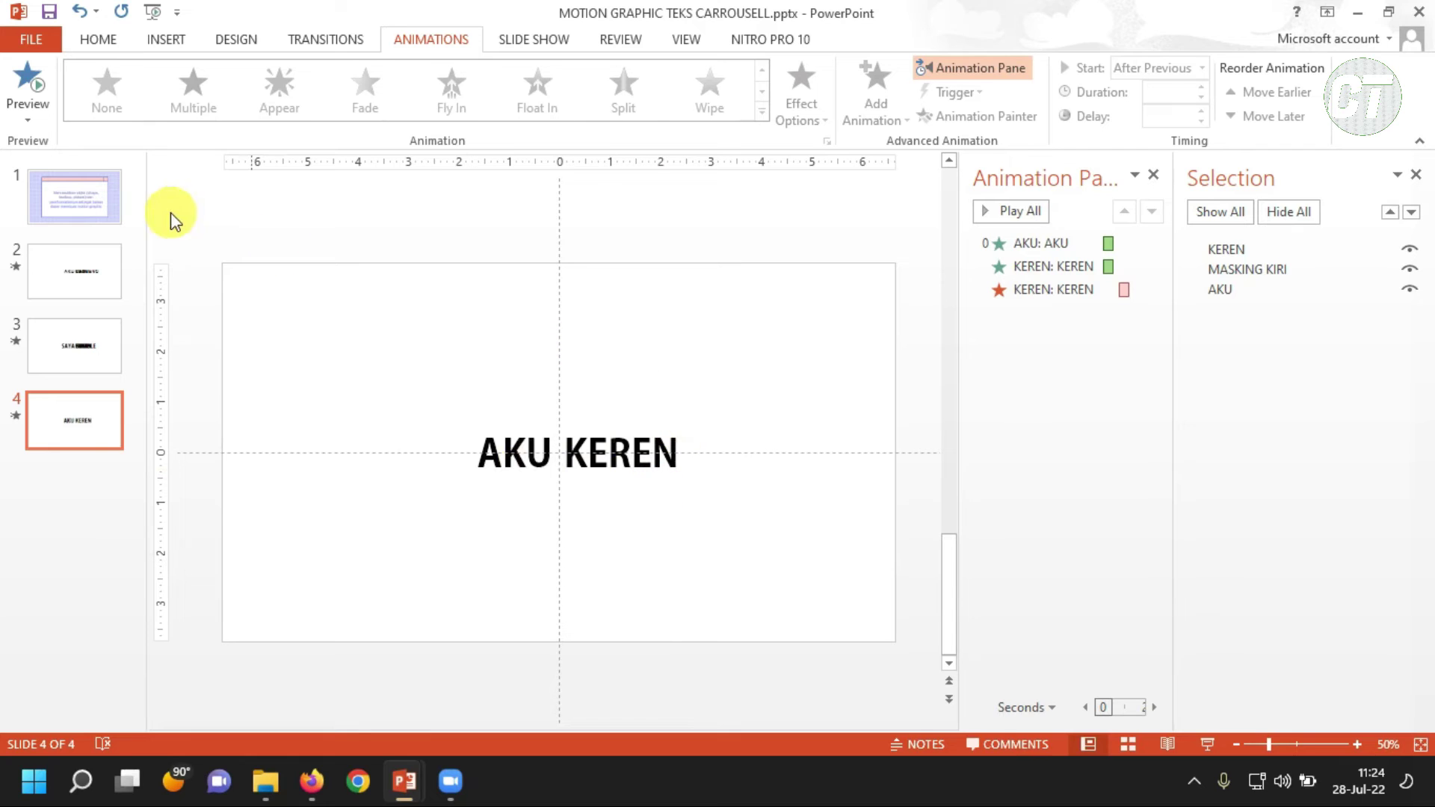
- Draw a white rectangle over the lower-right quarter and copy it to the upper-right
left_click(181, 36)
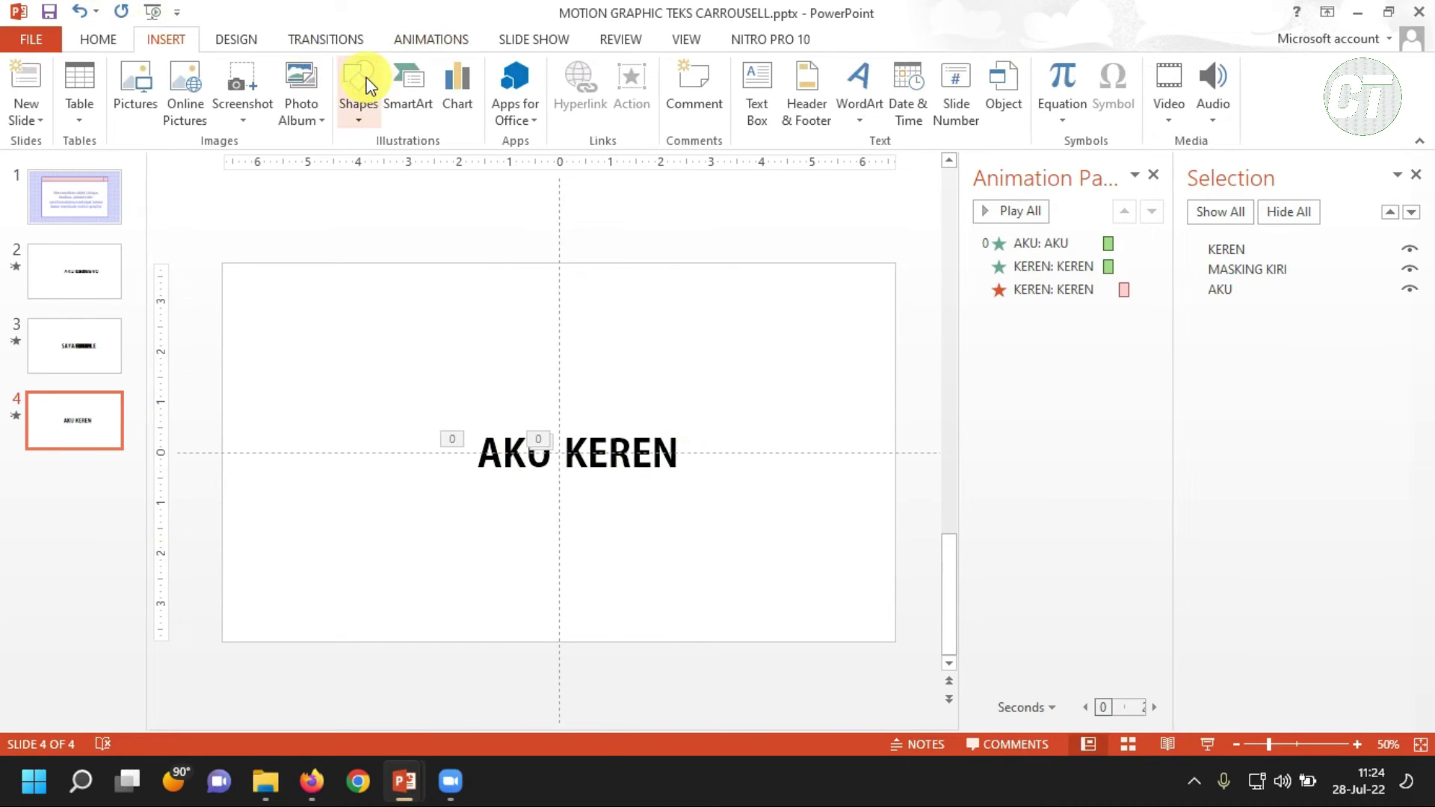
left_click(360, 84)
left_click(396, 163)
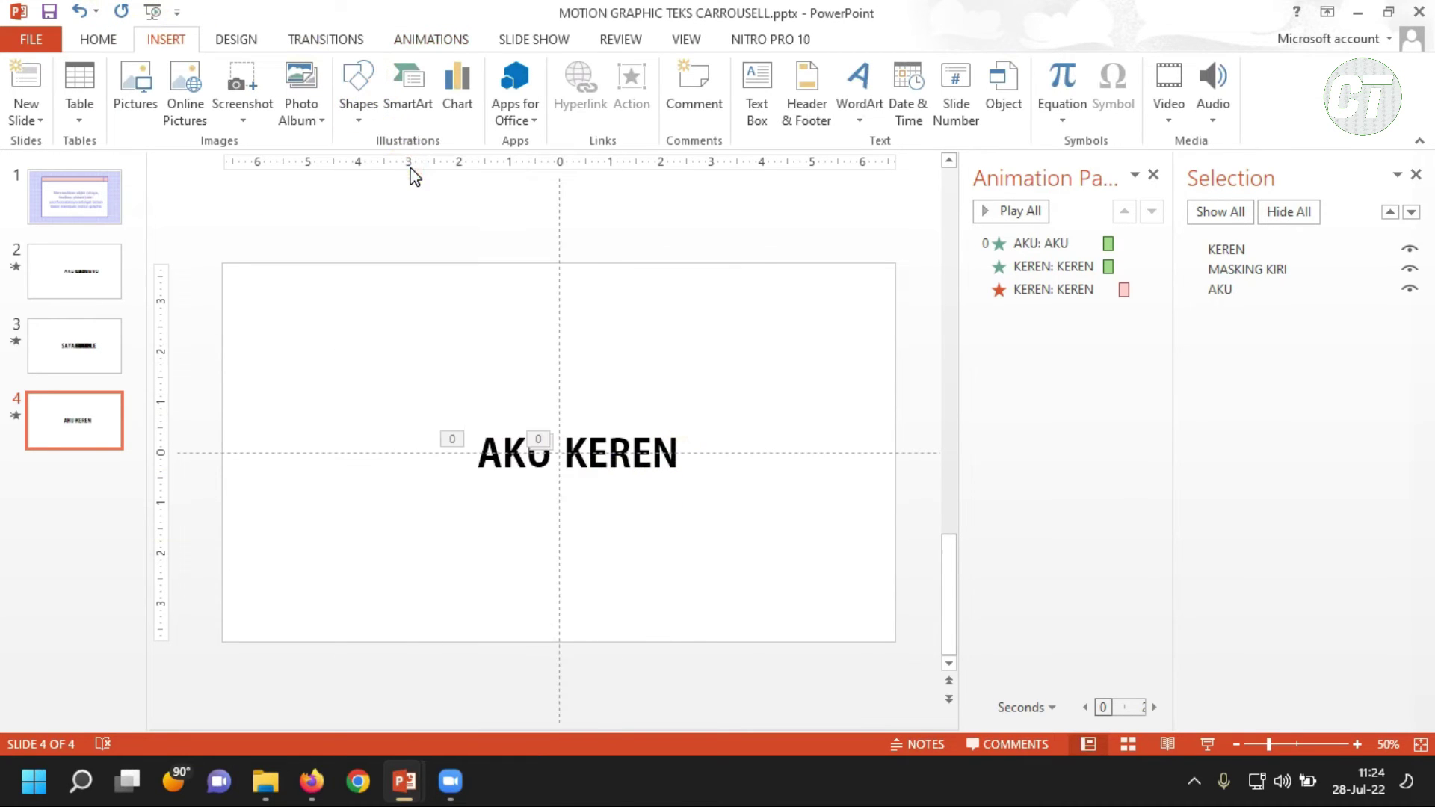
mouse_move(576, 492)
left_mouse_down()
mouse_move(911, 658)
mouse_move(900, 644)
left_mouse_up()
left_click(492, 73)
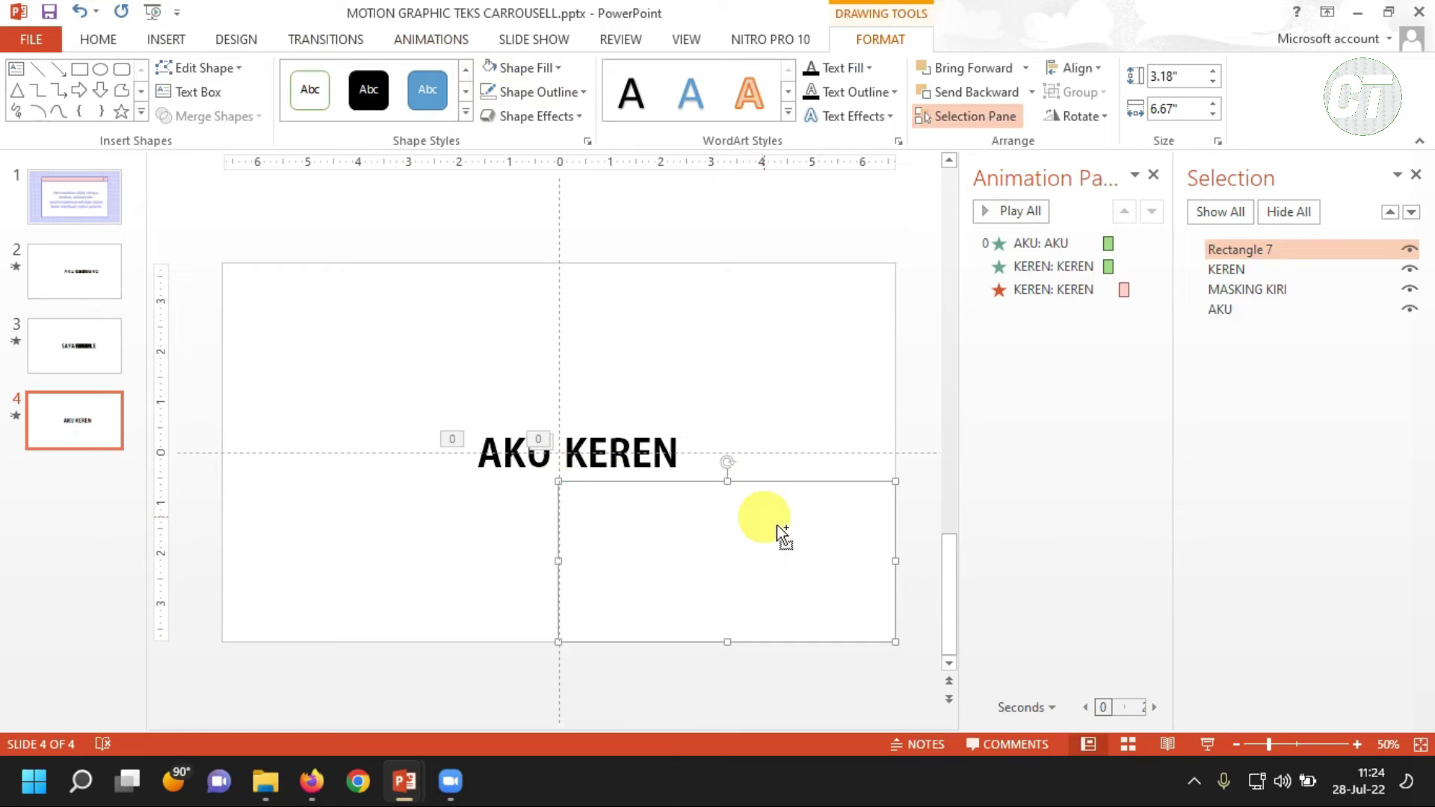
left_click_drag(778, 525, 773, 279)
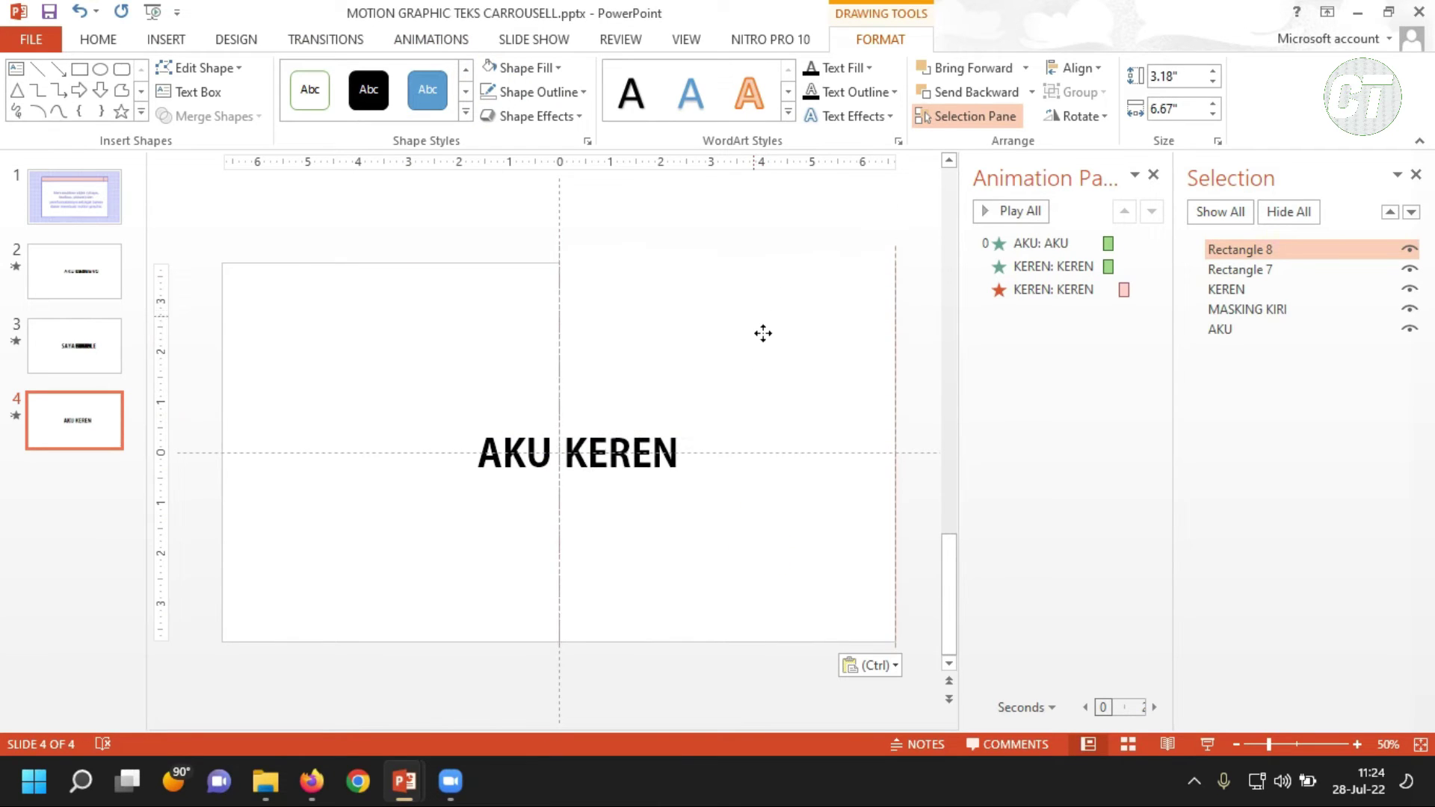
left_click_drag(763, 334, 762, 343)
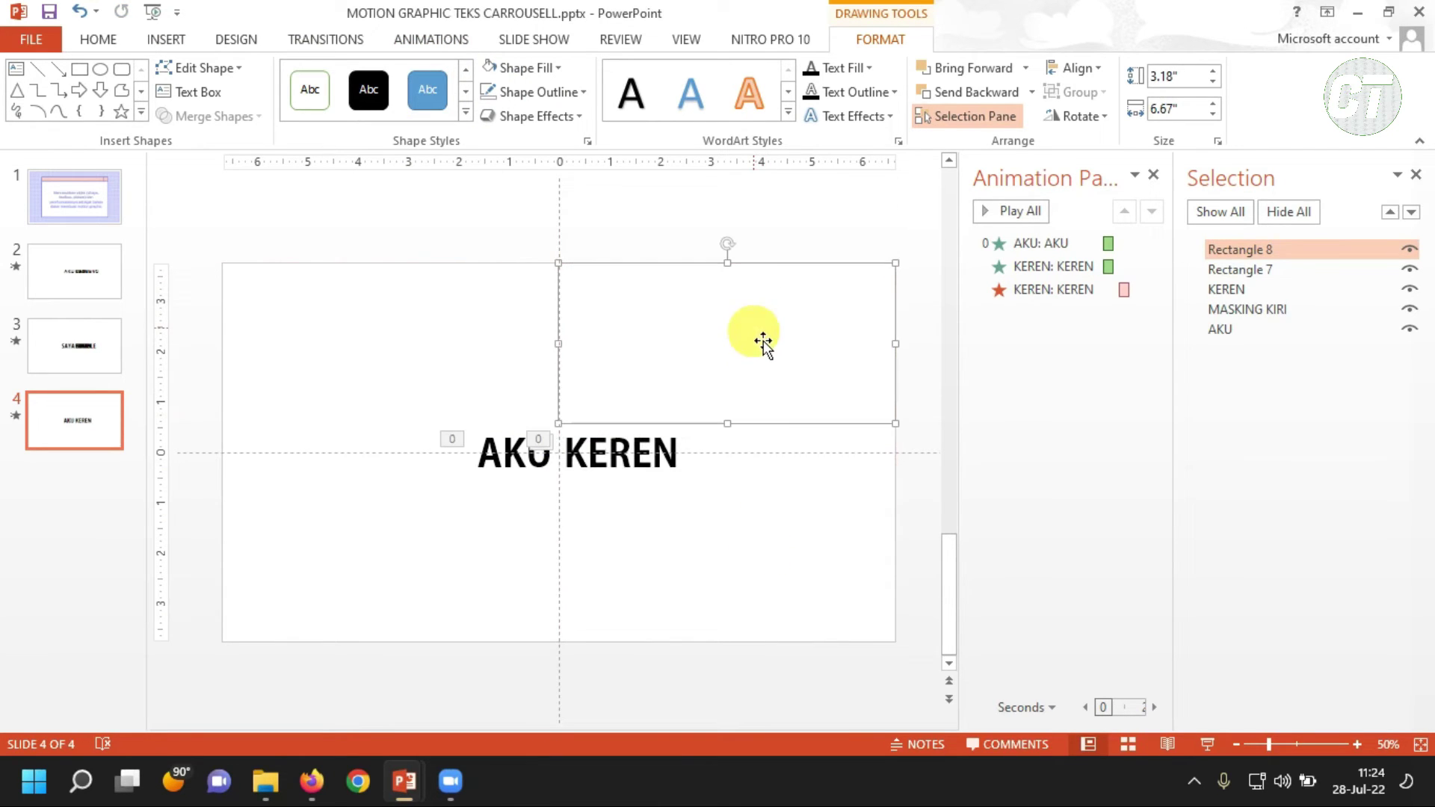
- Name the rectangles MASKING BAWAH and MASKING ATAS, then preview the animations
left_click(843, 577)
left_click(1270, 271)
key("ctrl+a")
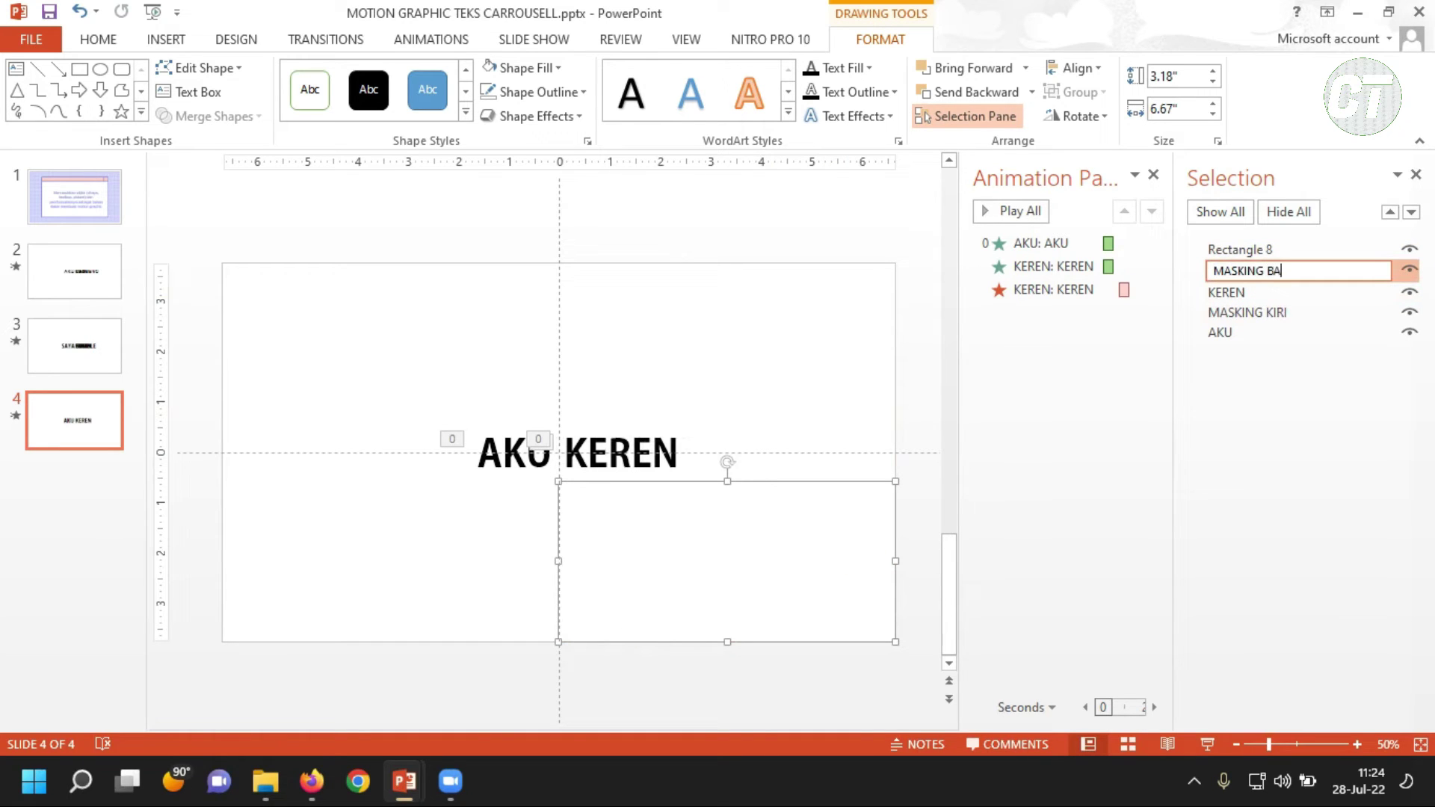
left_click(1268, 251)
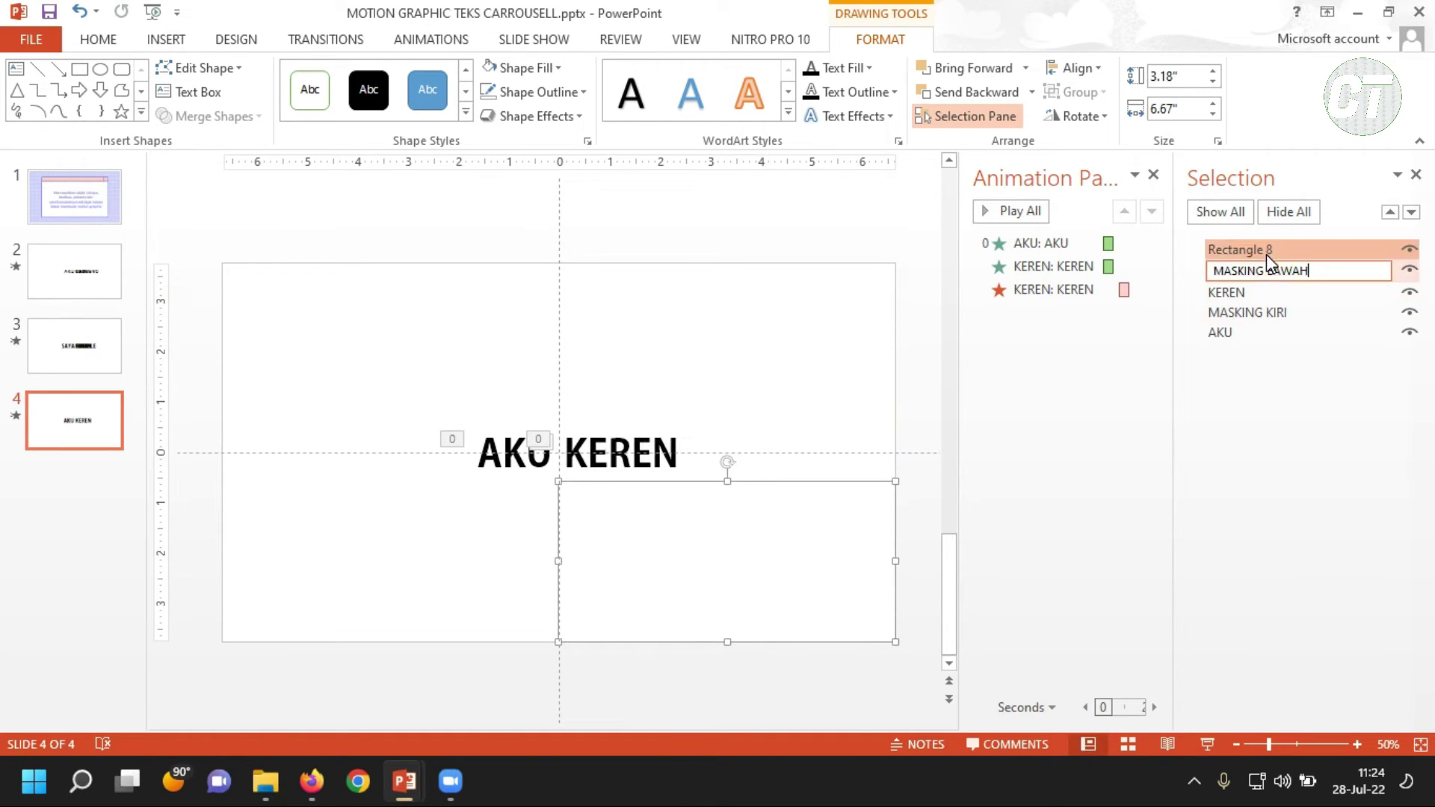
left_click(1275, 254)
key("ctrl+a")
type("MA")
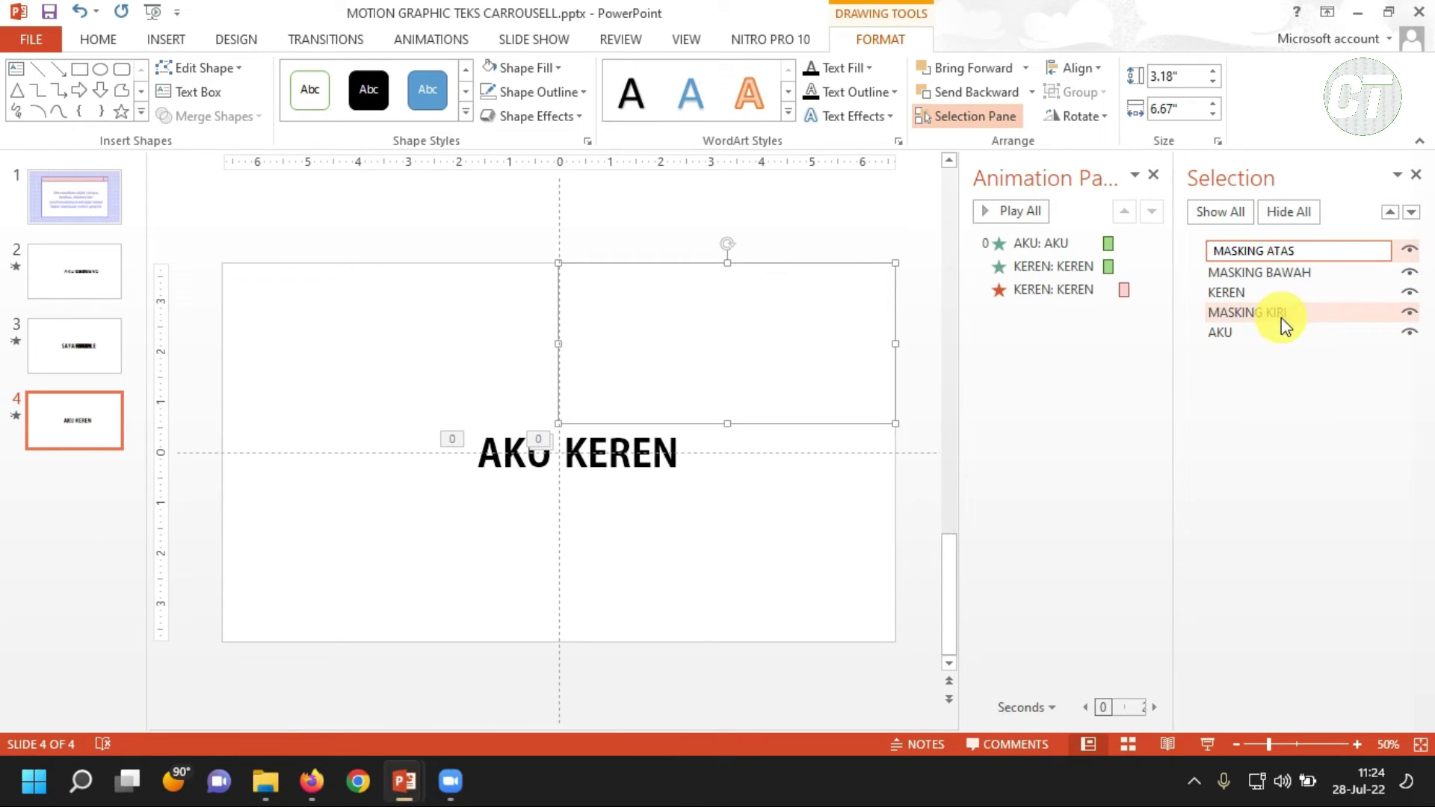
left_click(333, 205)
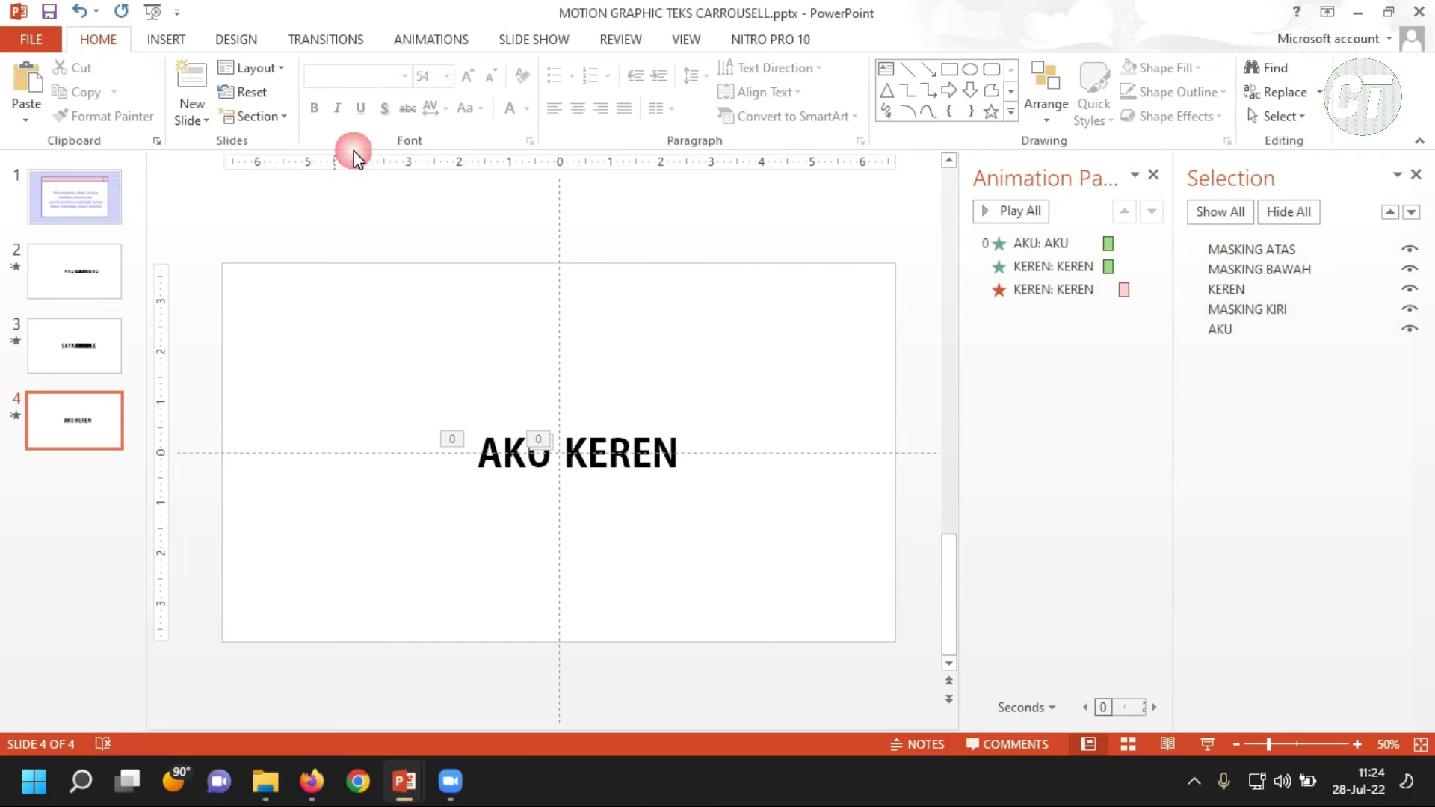
left_click(413, 43)
left_click(40, 63)
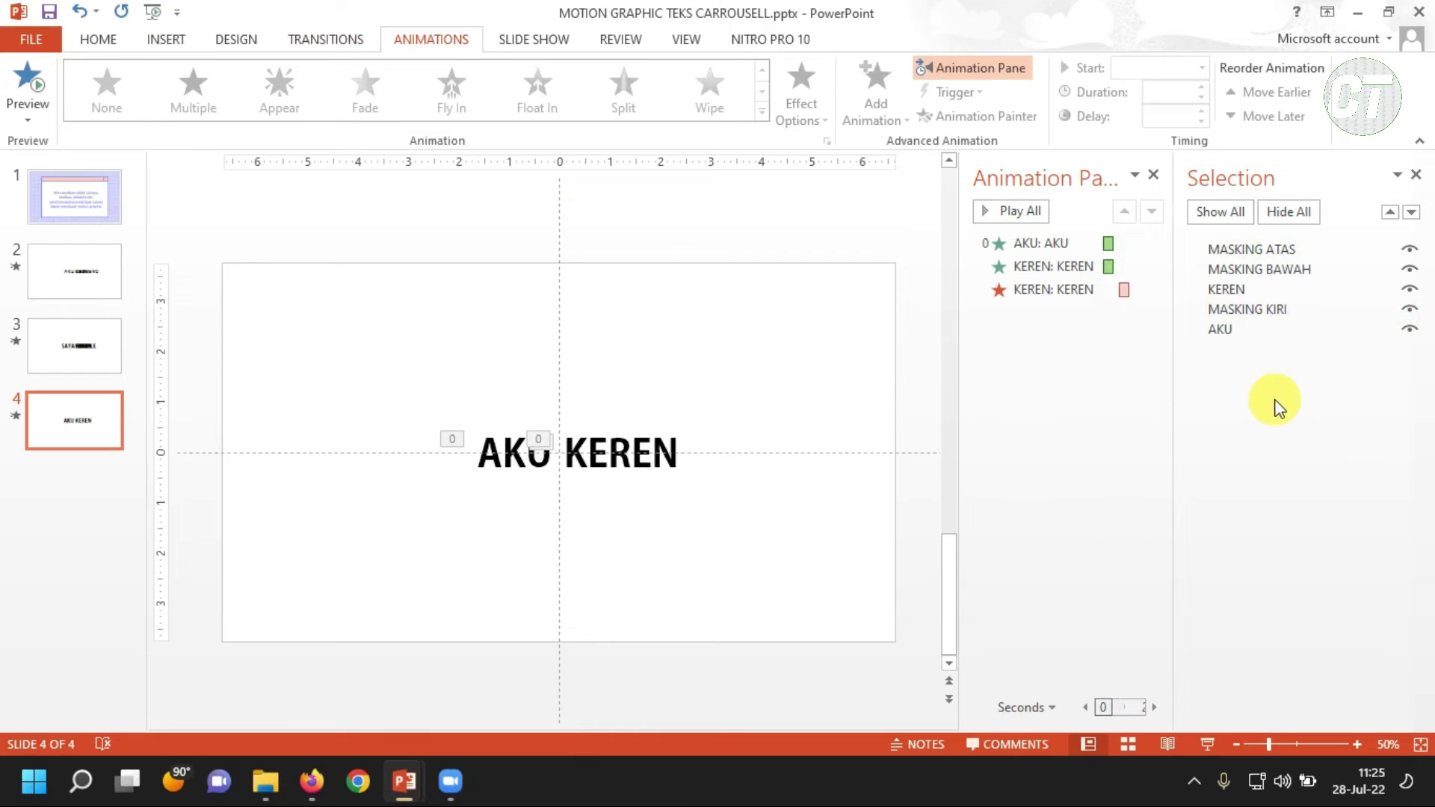
- Duplicate the KEREN box with its animations, change the word to GAUL, and align it over KEREN
left_click(662, 459)
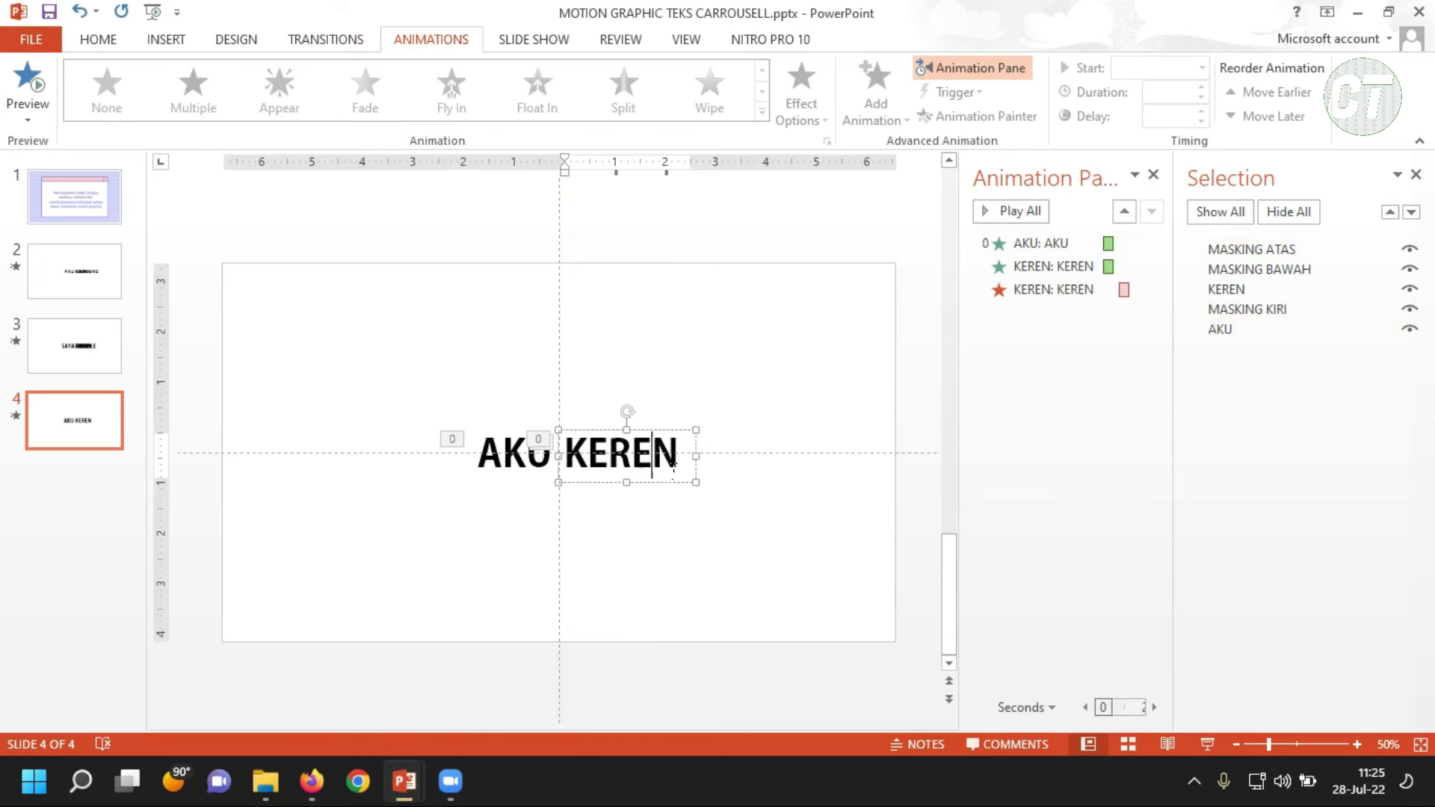
left_click(685, 493)
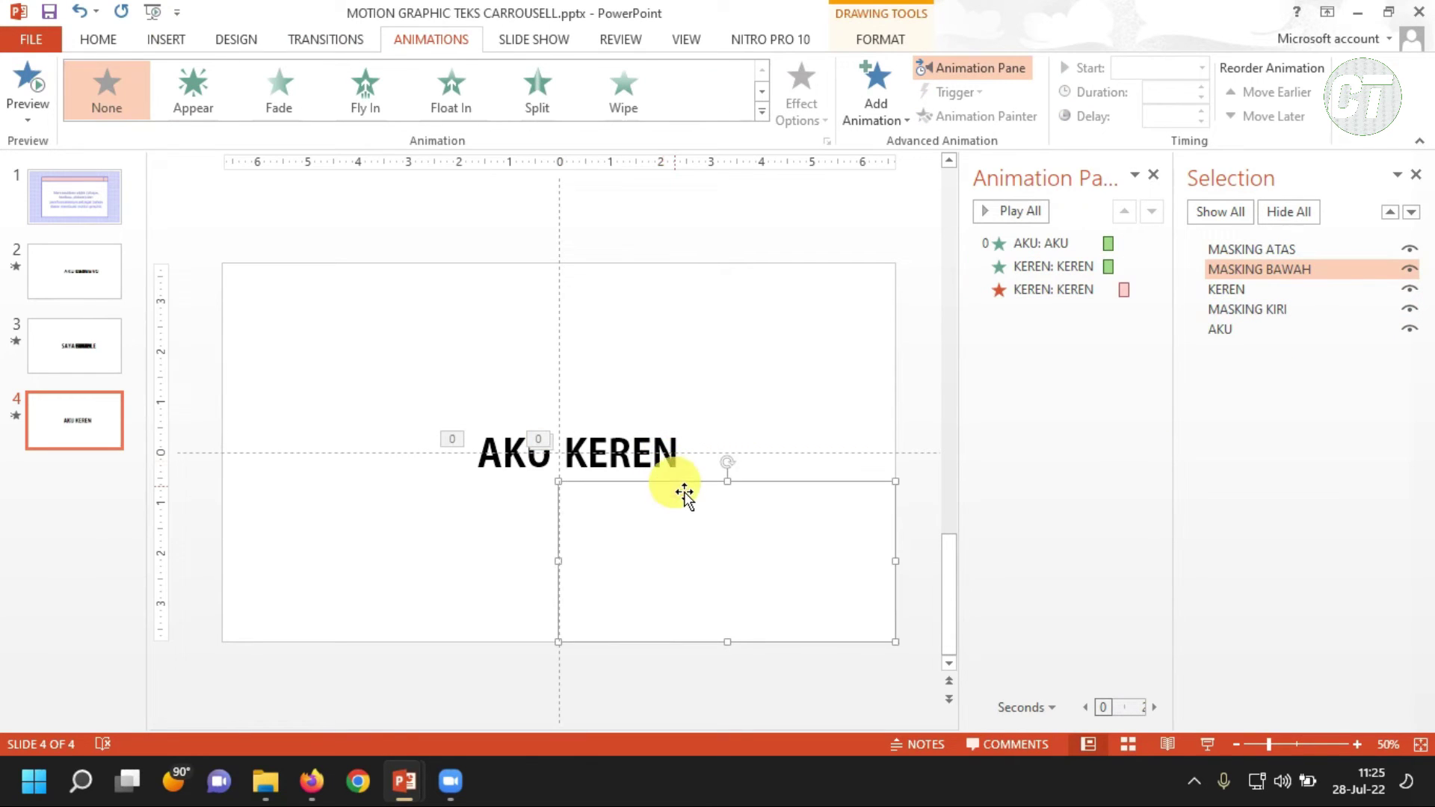
left_click(684, 478)
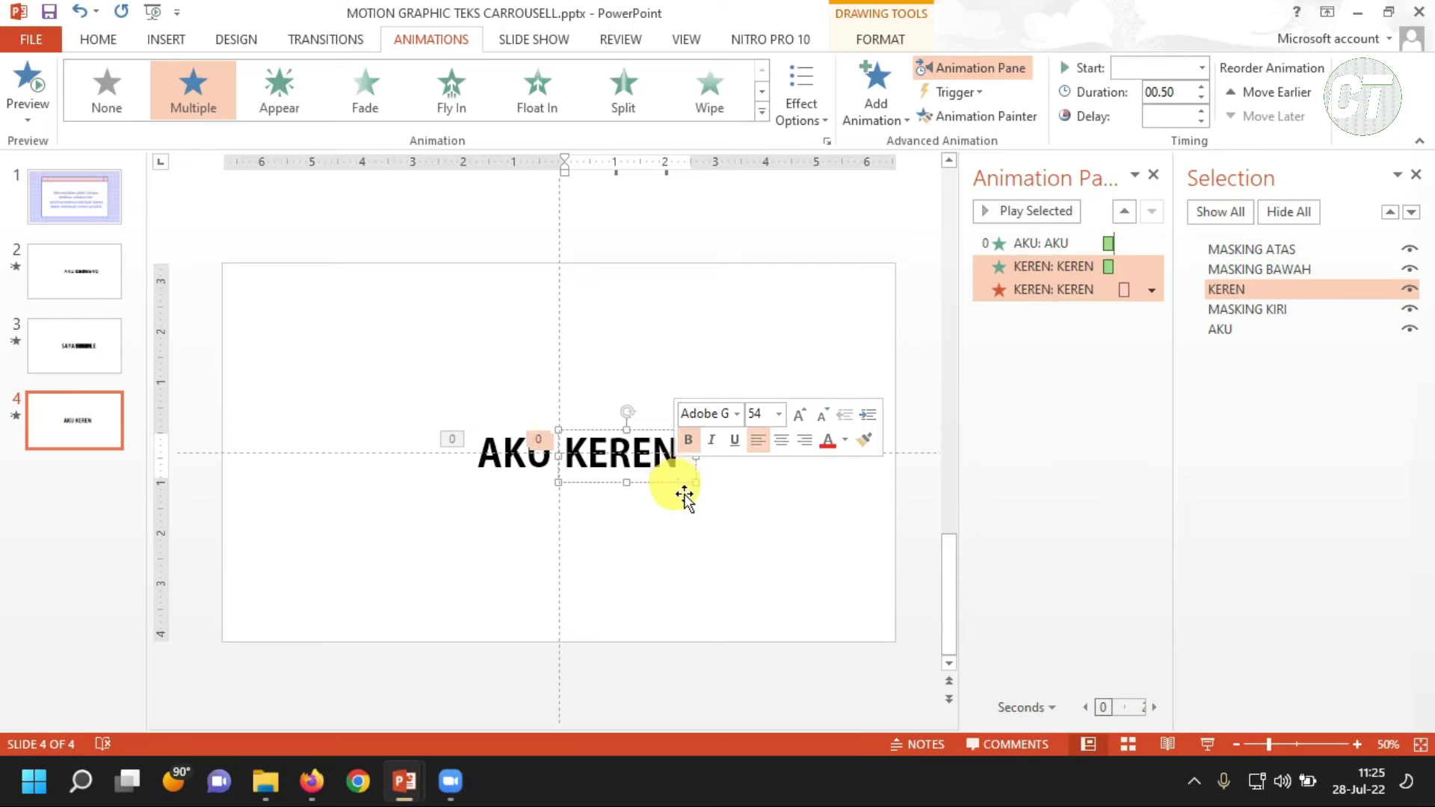
left_click(684, 493)
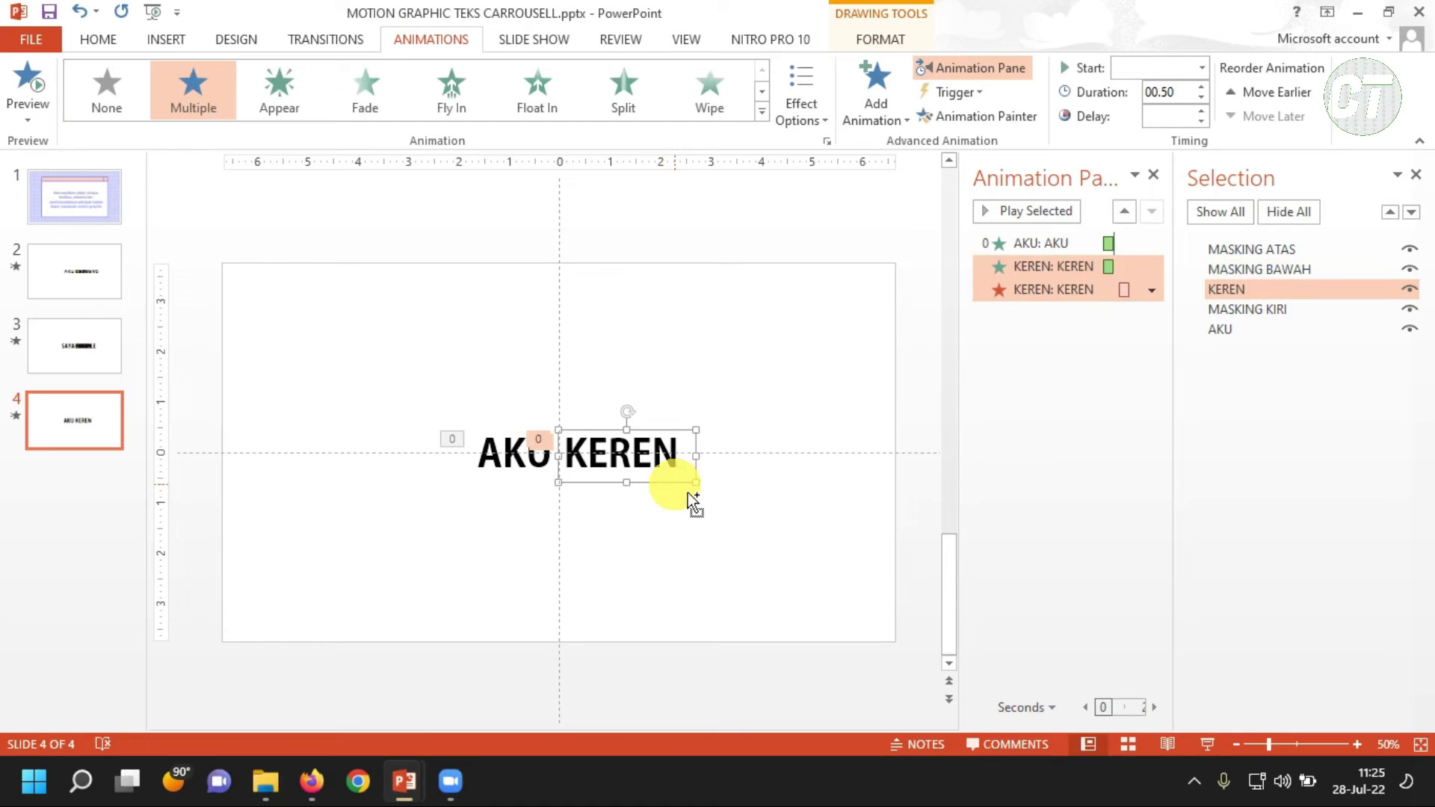
left_click_drag(688, 492, 692, 498)
left_click(680, 477)
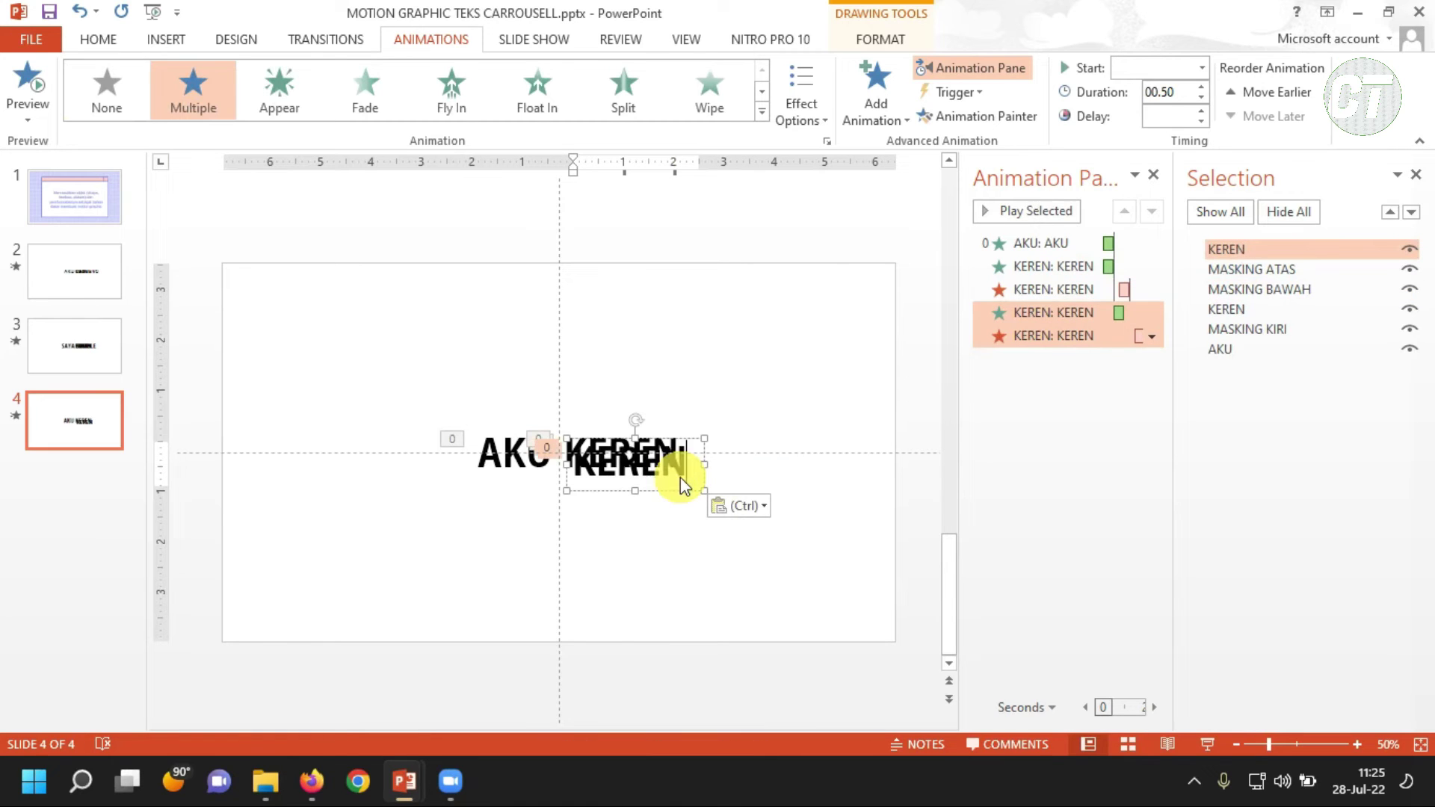
double_click(681, 477)
type("GAUL")
left_click_drag(698, 505, 694, 495)
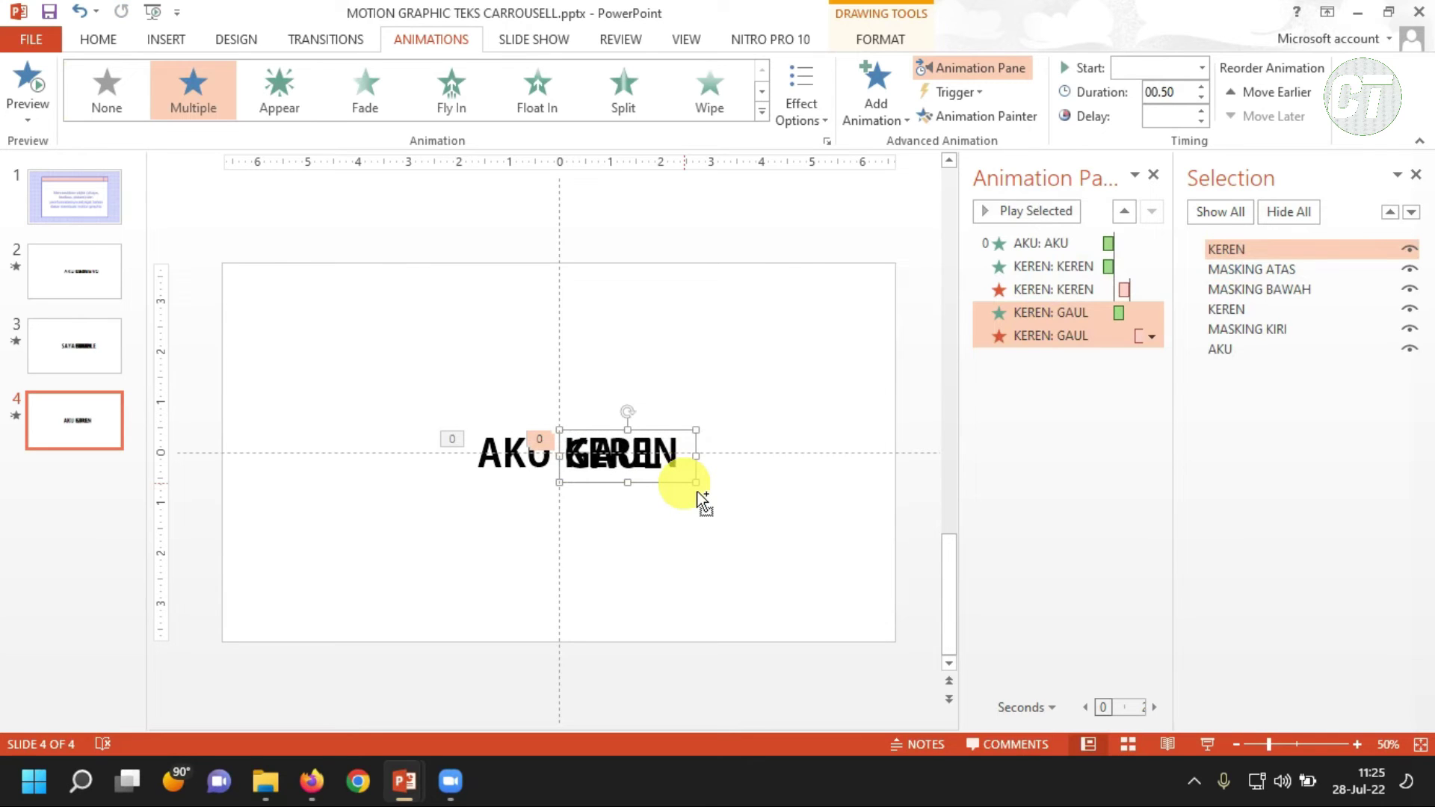
- Duplicate the GAUL box, change it to HUMBLE, and widen it to one line
key("ctrl+d")
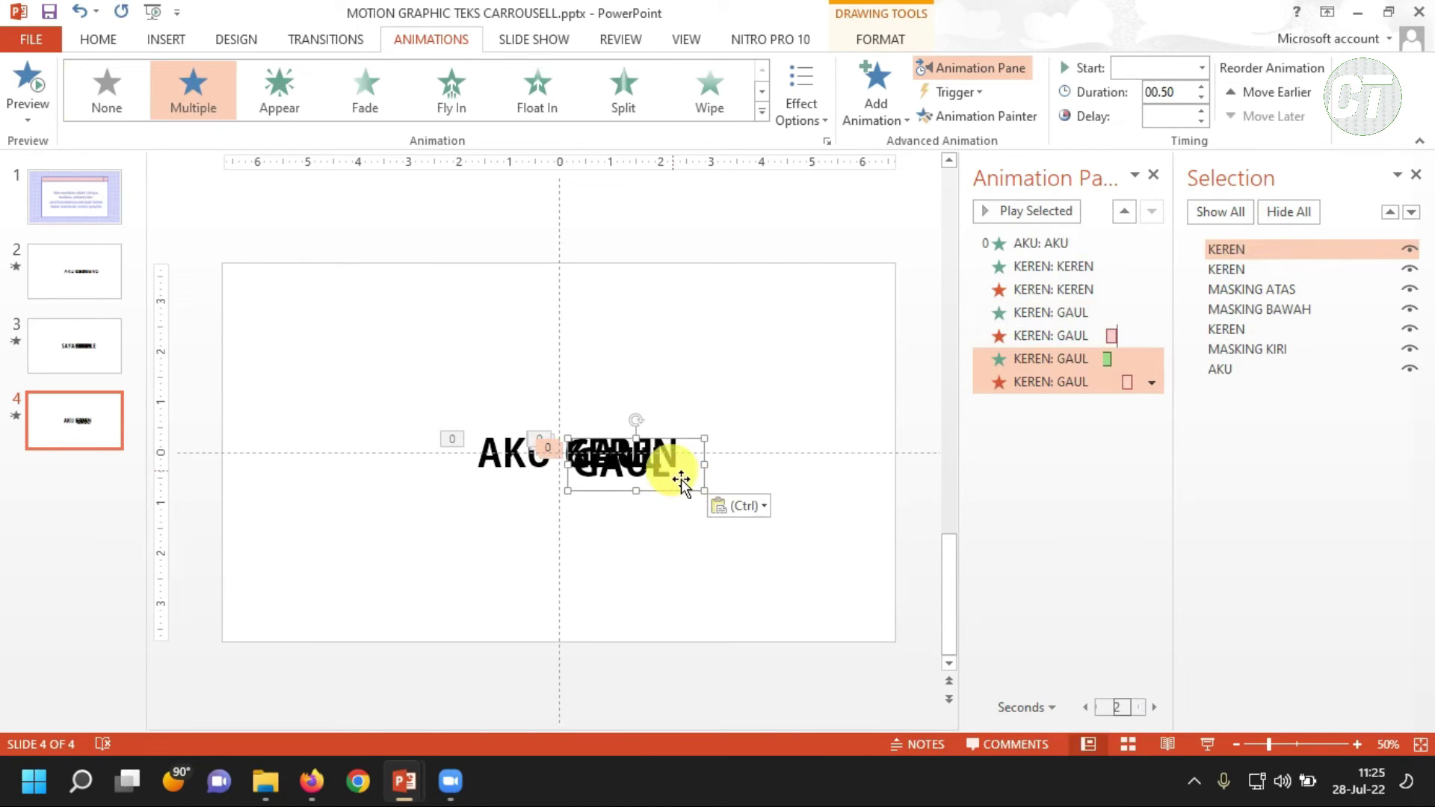
double_click(669, 473)
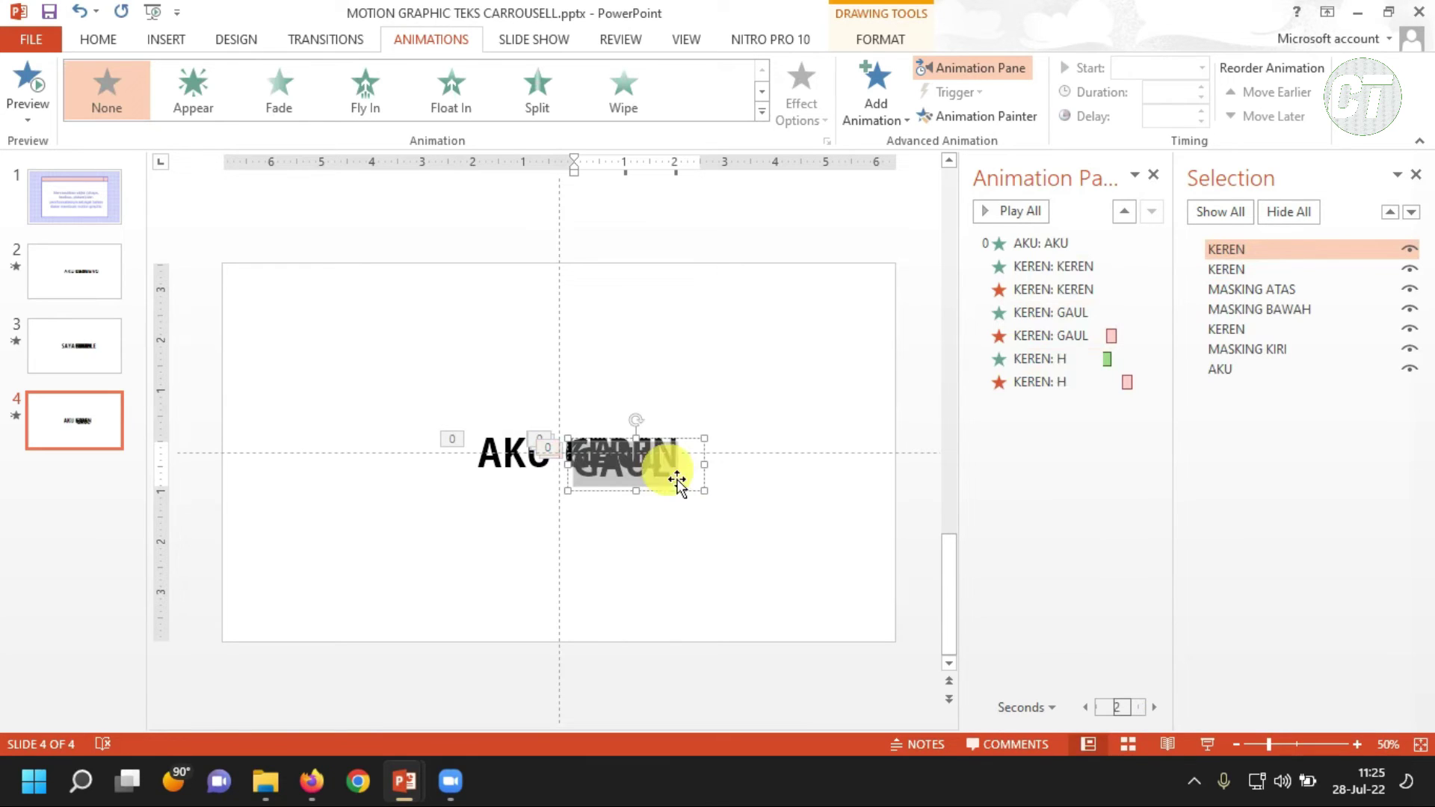
type("HUMBLE")
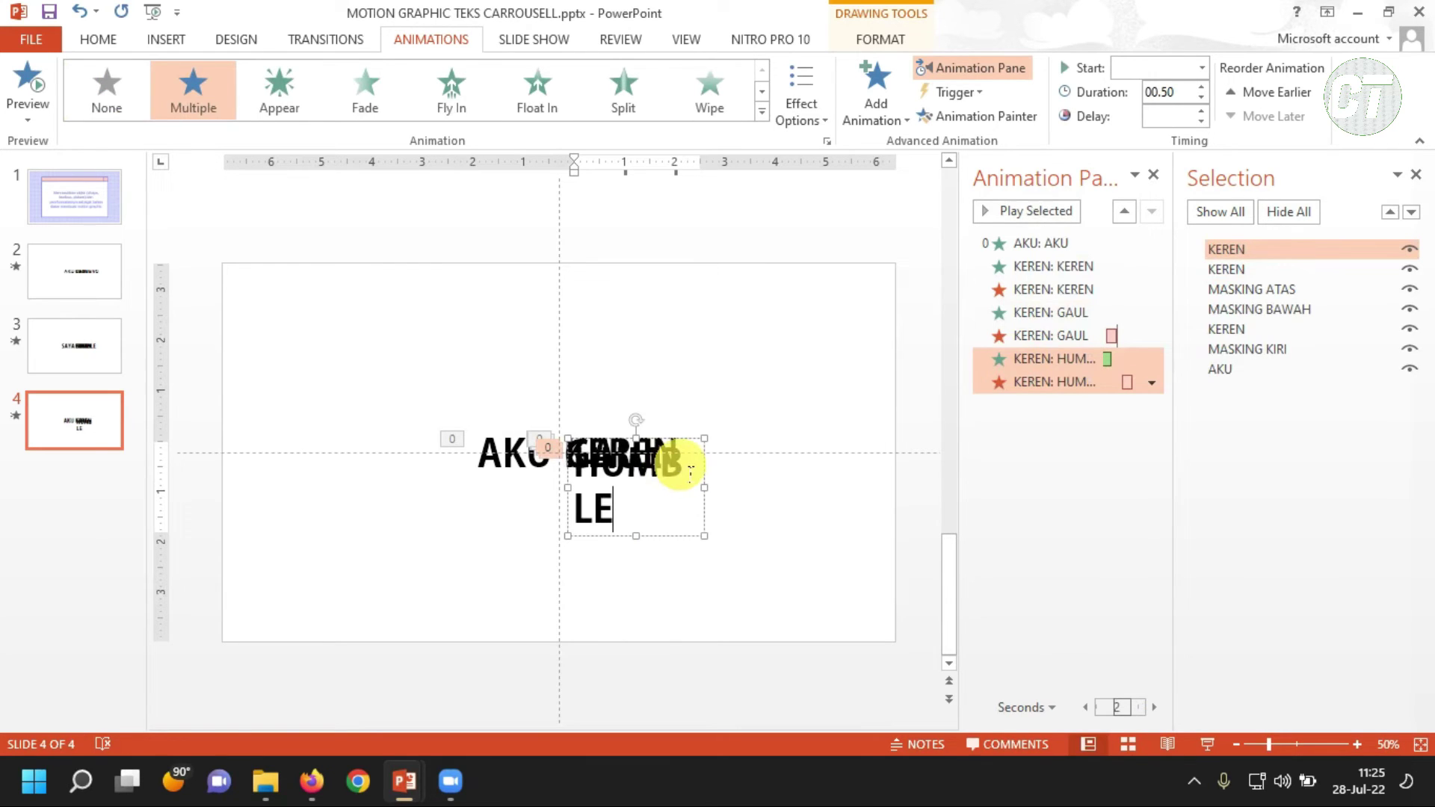
mouse_move(704, 487)
left_mouse_down()
mouse_move(755, 502)
mouse_move(728, 495)
left_mouse_up()
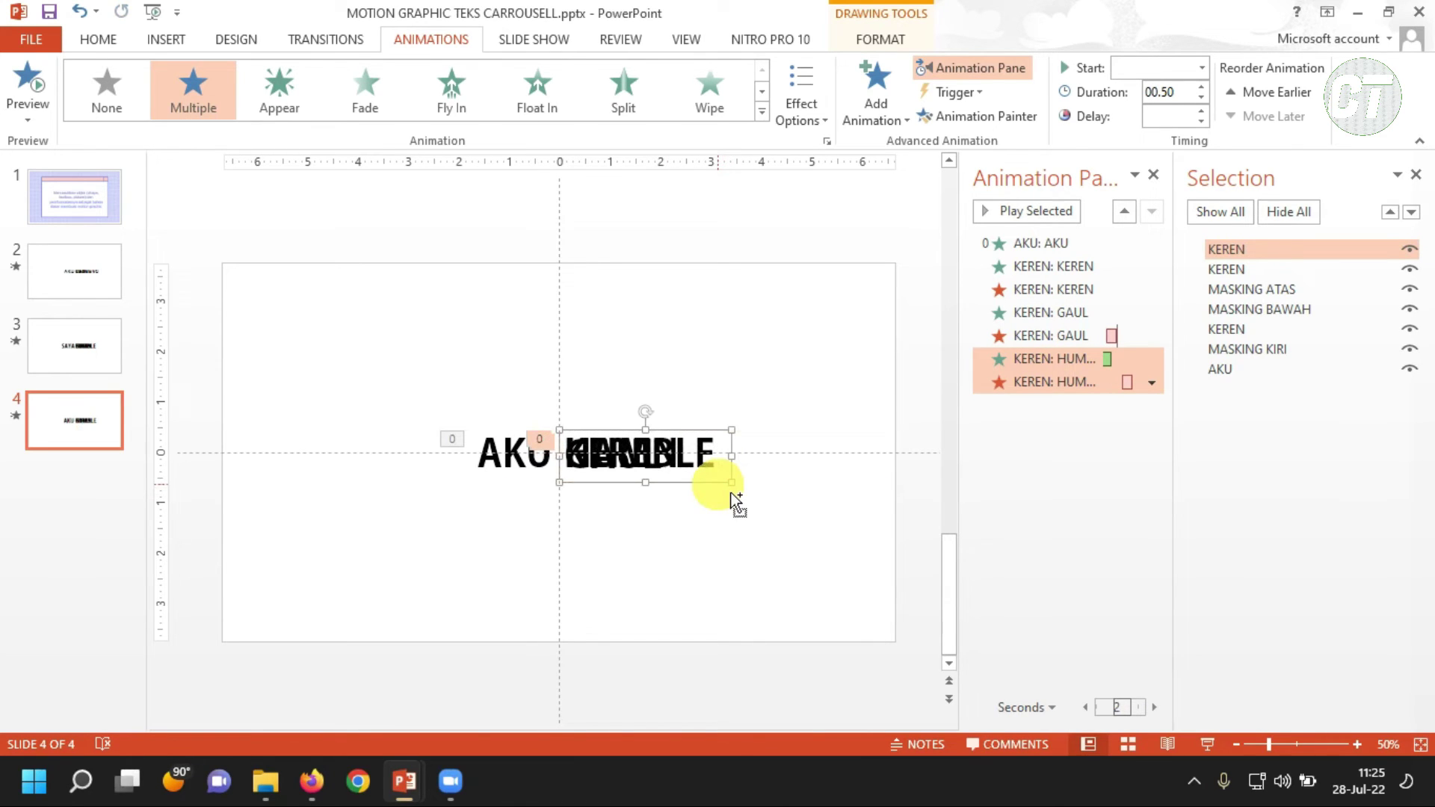
- Duplicate the HUMBLE box, change it to GANTENG, and widen it to fit one line
key("ctrl+d")
double_click(722, 482)
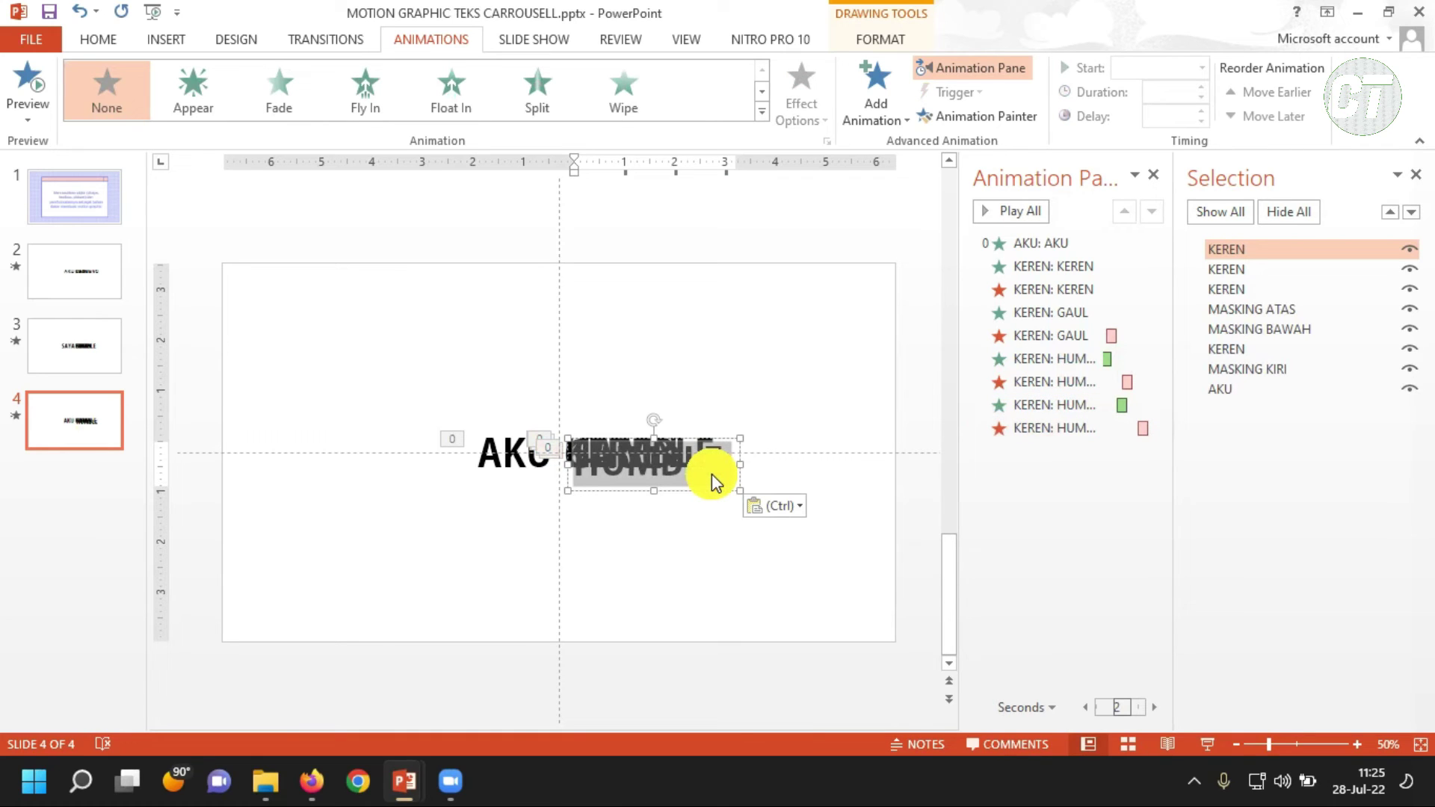
type("GAN")
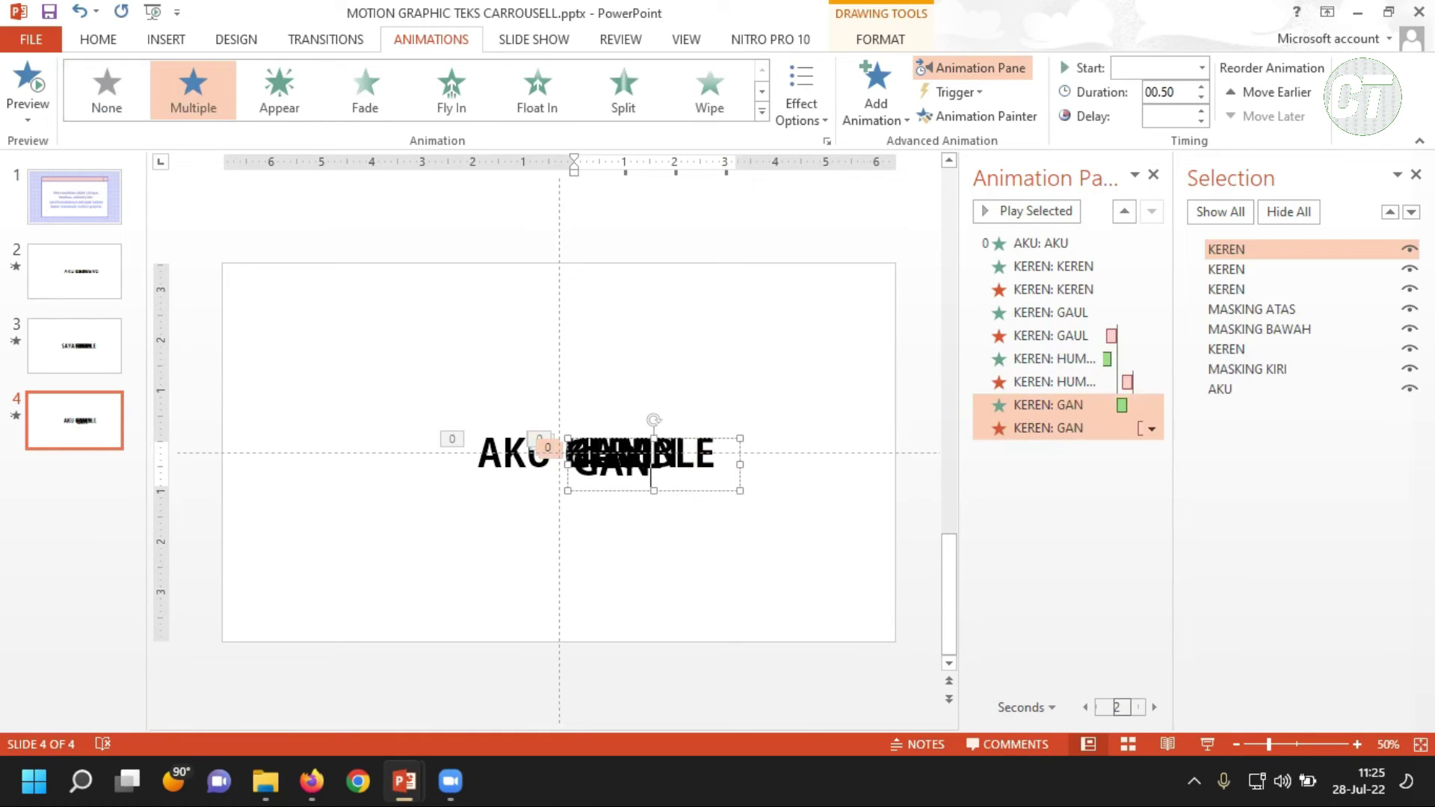
type("TENG")
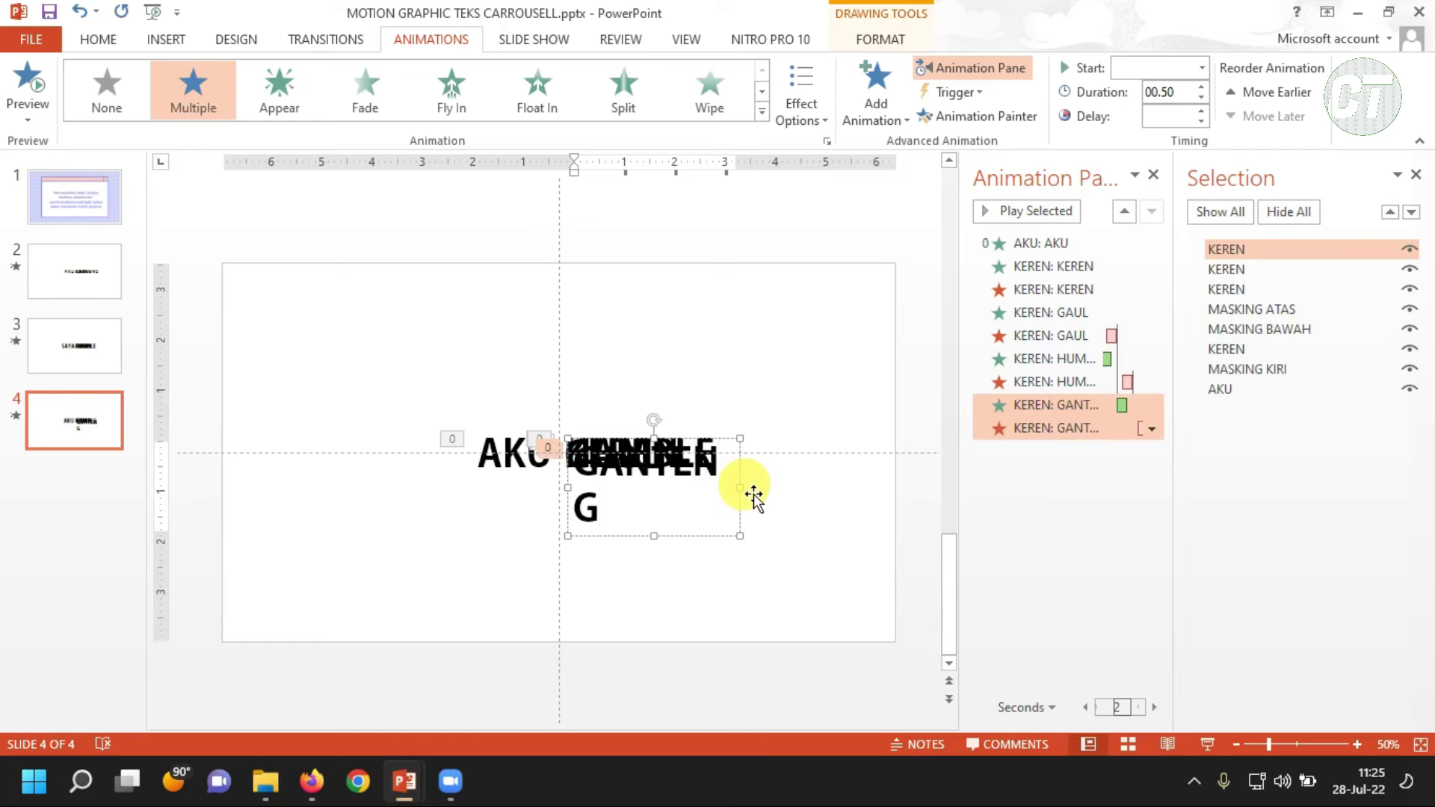
left_click(748, 494)
left_click(707, 463)
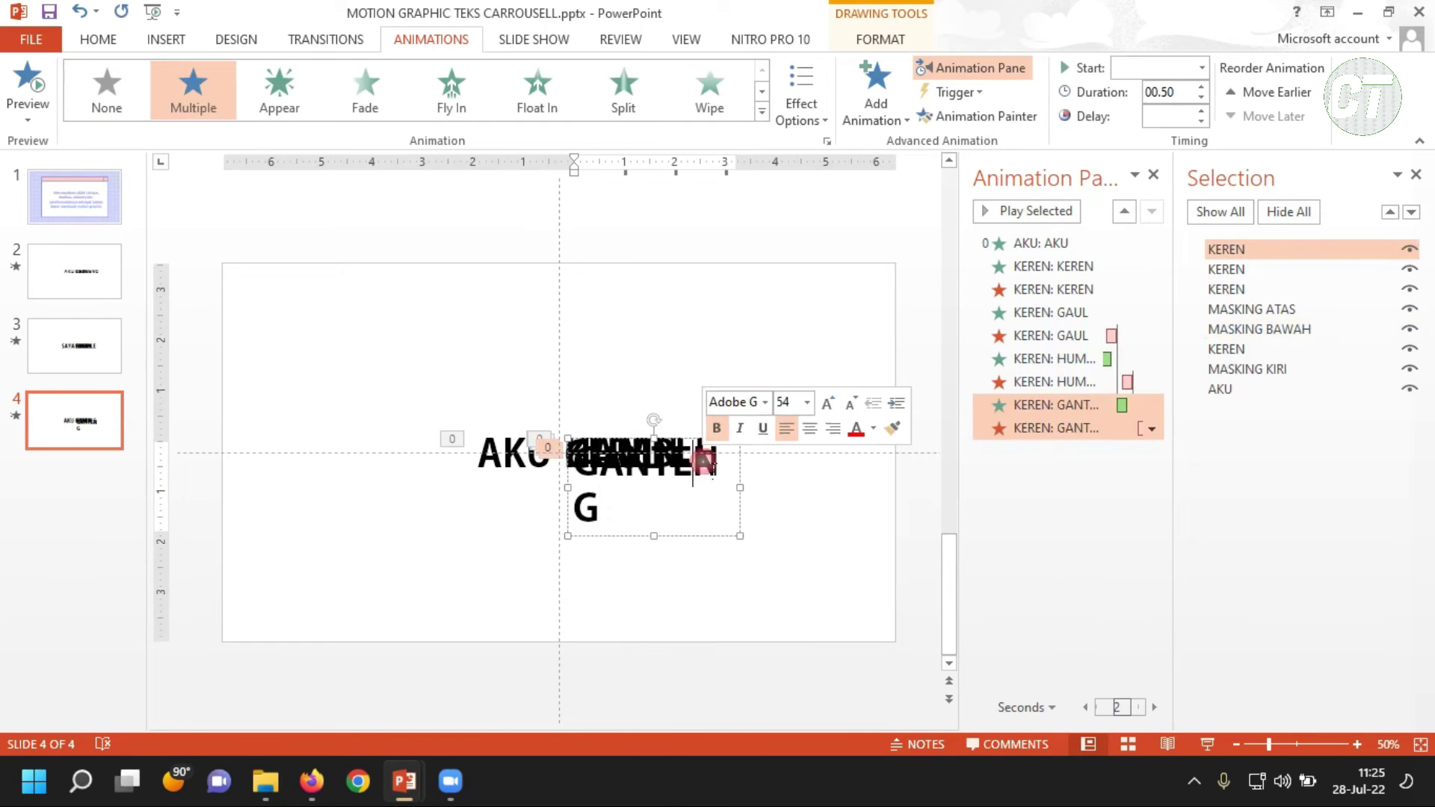
left_click_drag(740, 488, 785, 503)
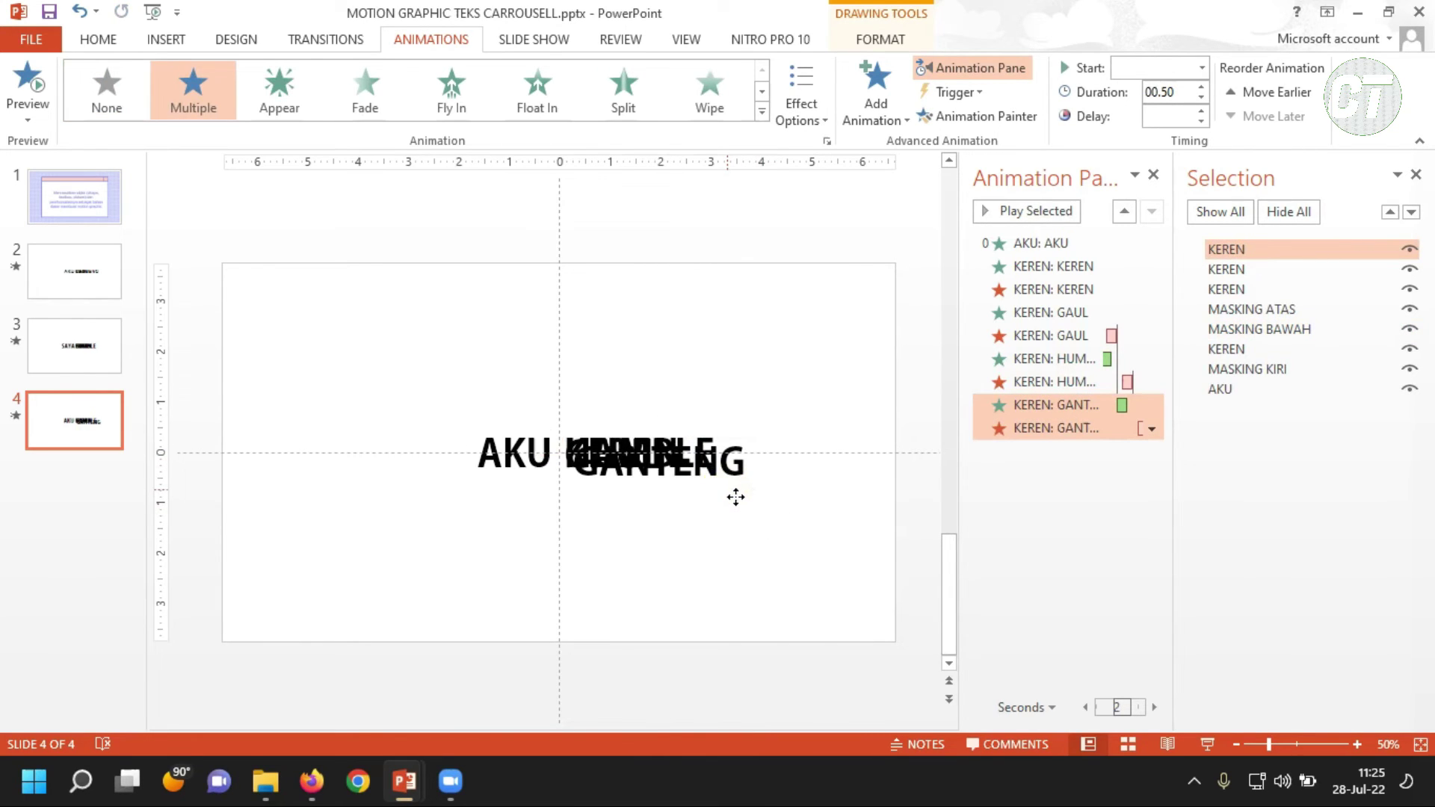
left_click(731, 494)
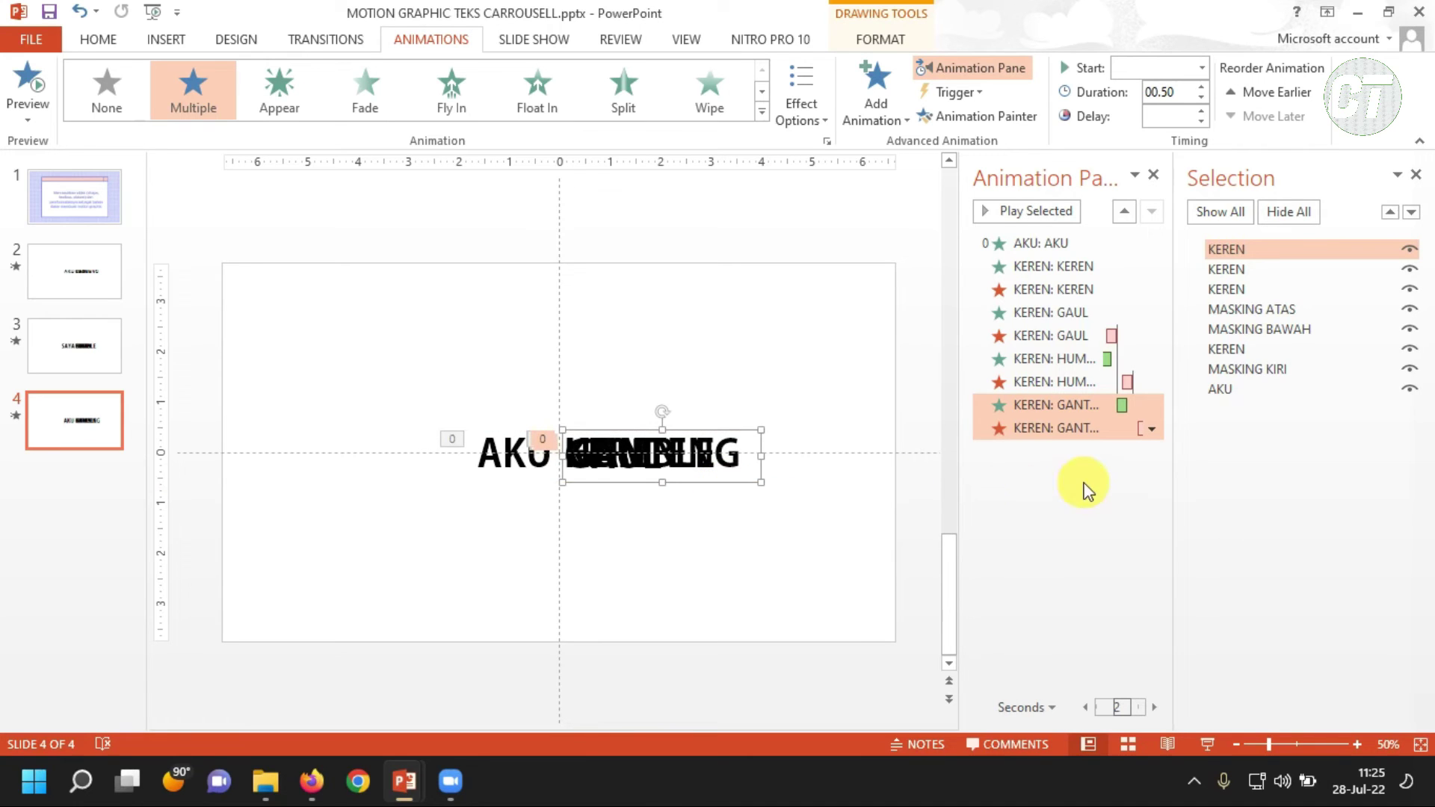
left_click(1275, 309)
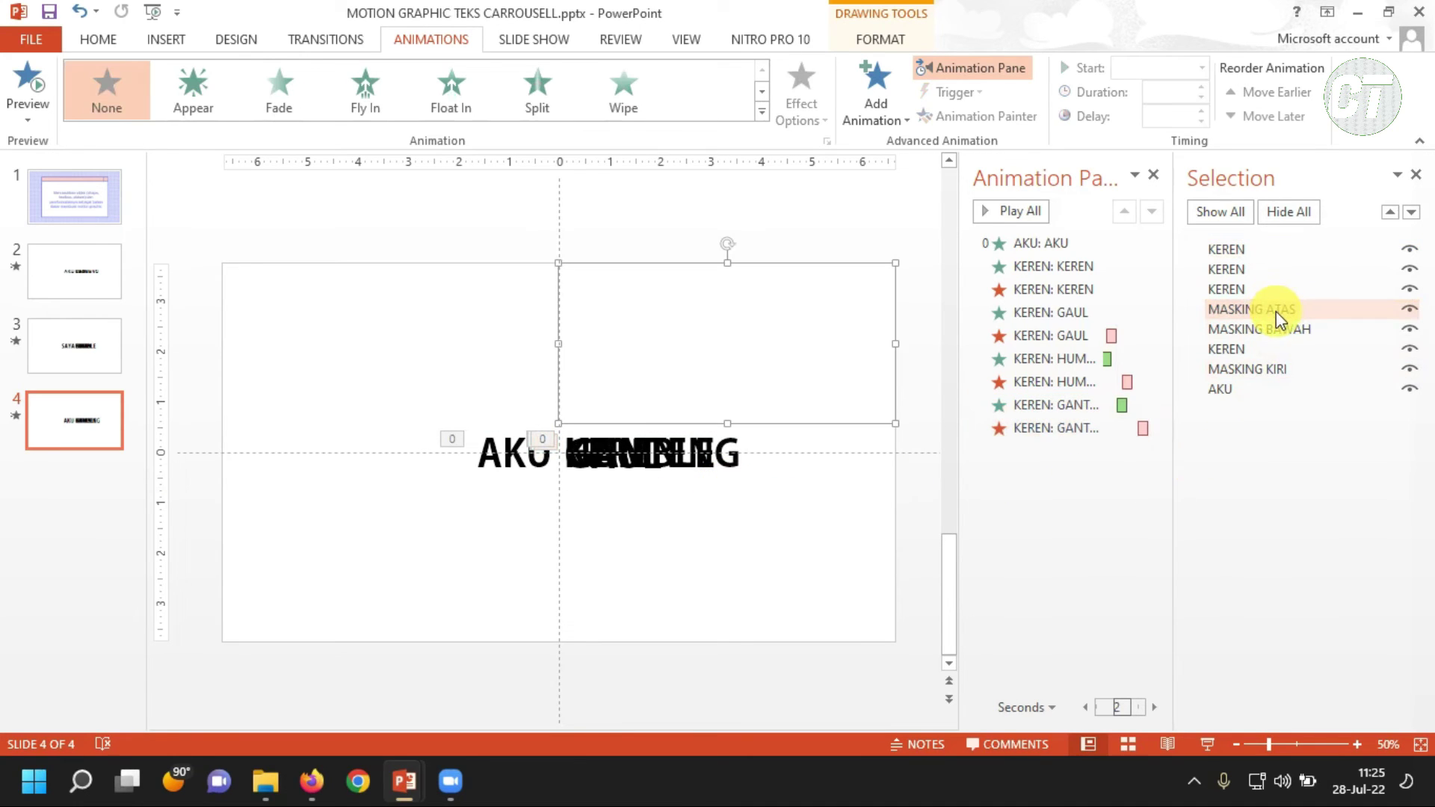
- Move MASKING ATAS, BAWAH and KIRI together to the top of the layer order
left_click(1278, 327, "ctrl")
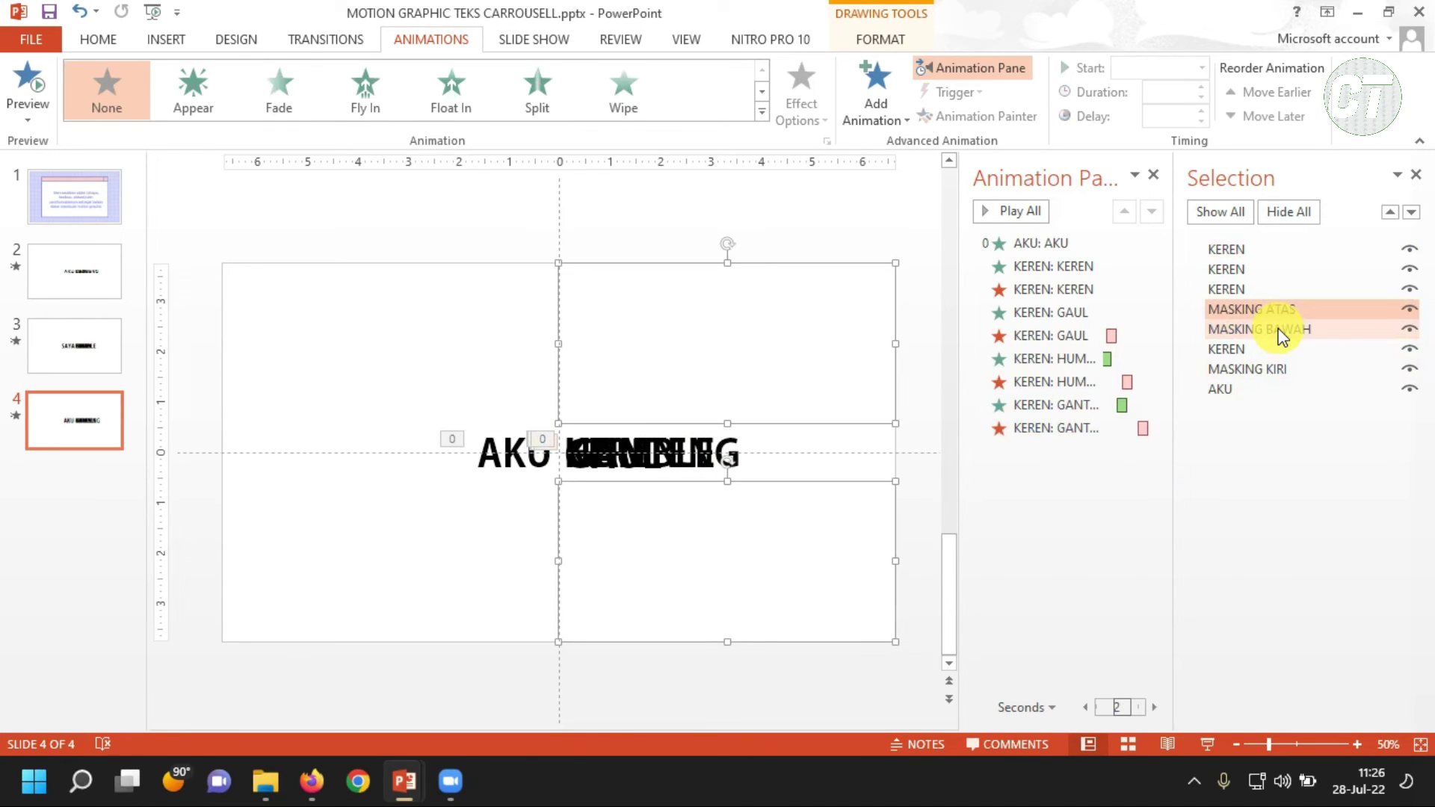
left_click(1278, 370, "ctrl")
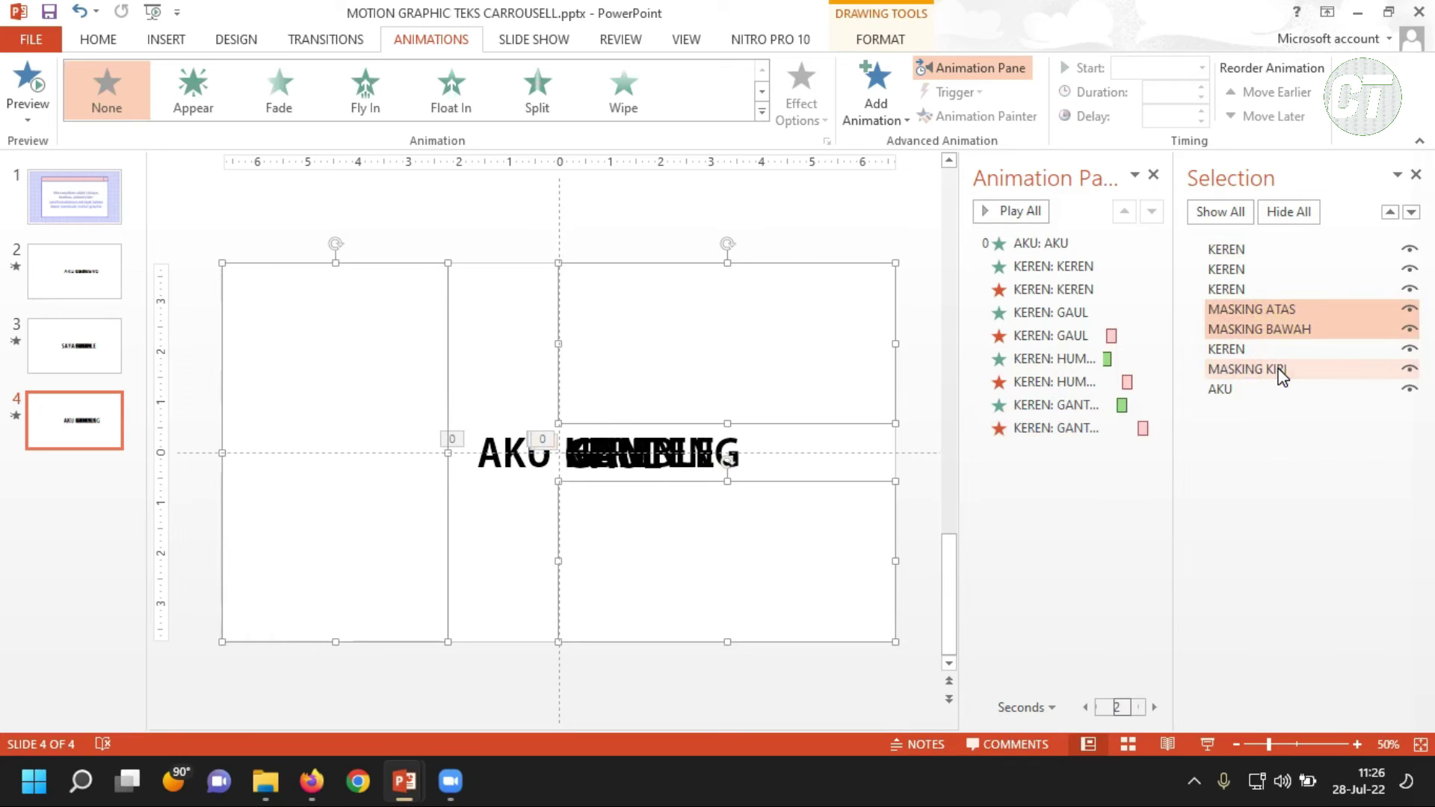
left_click_drag(1273, 311, 1274, 244)
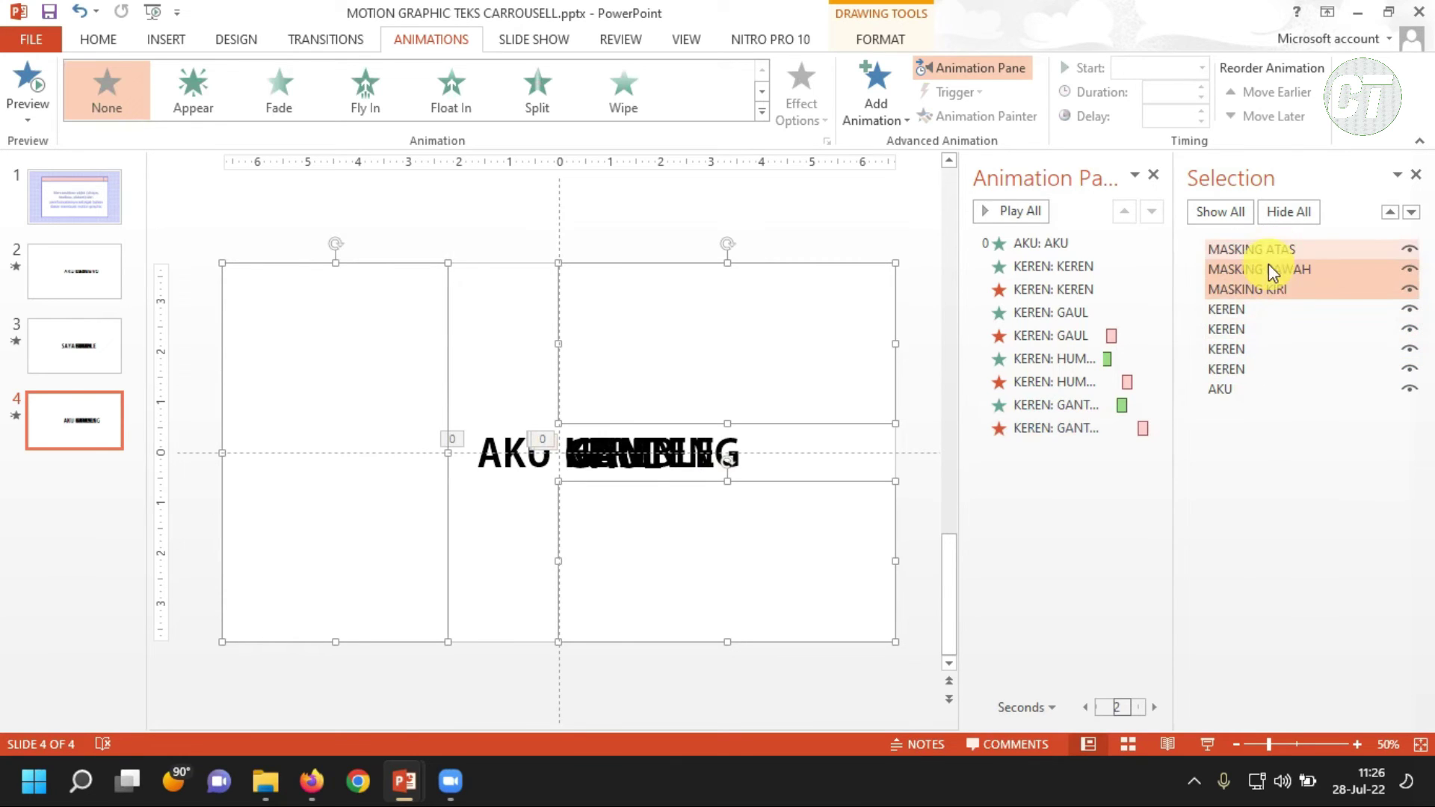
- Rename the GAUL word's text box to LUCU
left_click(1257, 353)
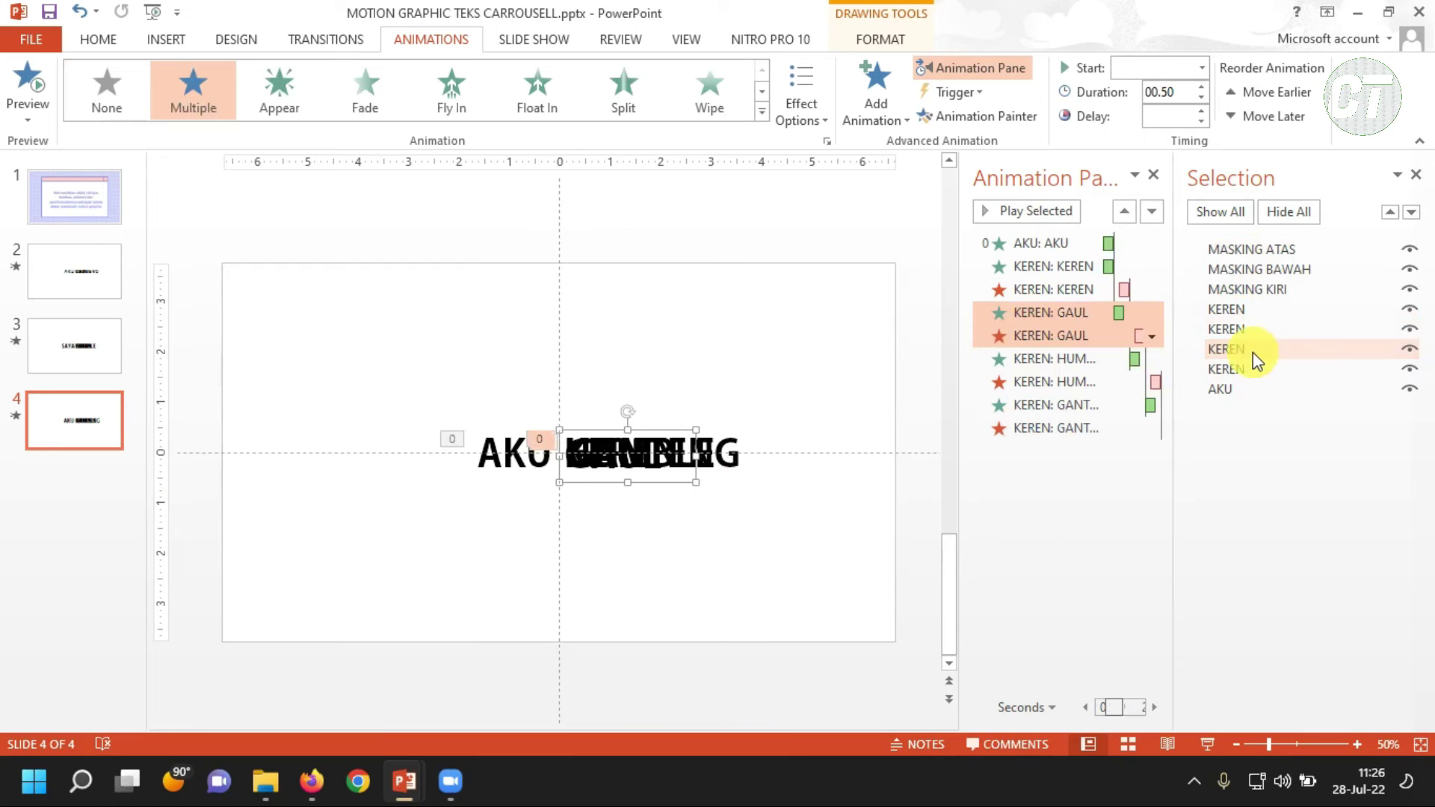
left_click(1254, 354)
left_click(1256, 362)
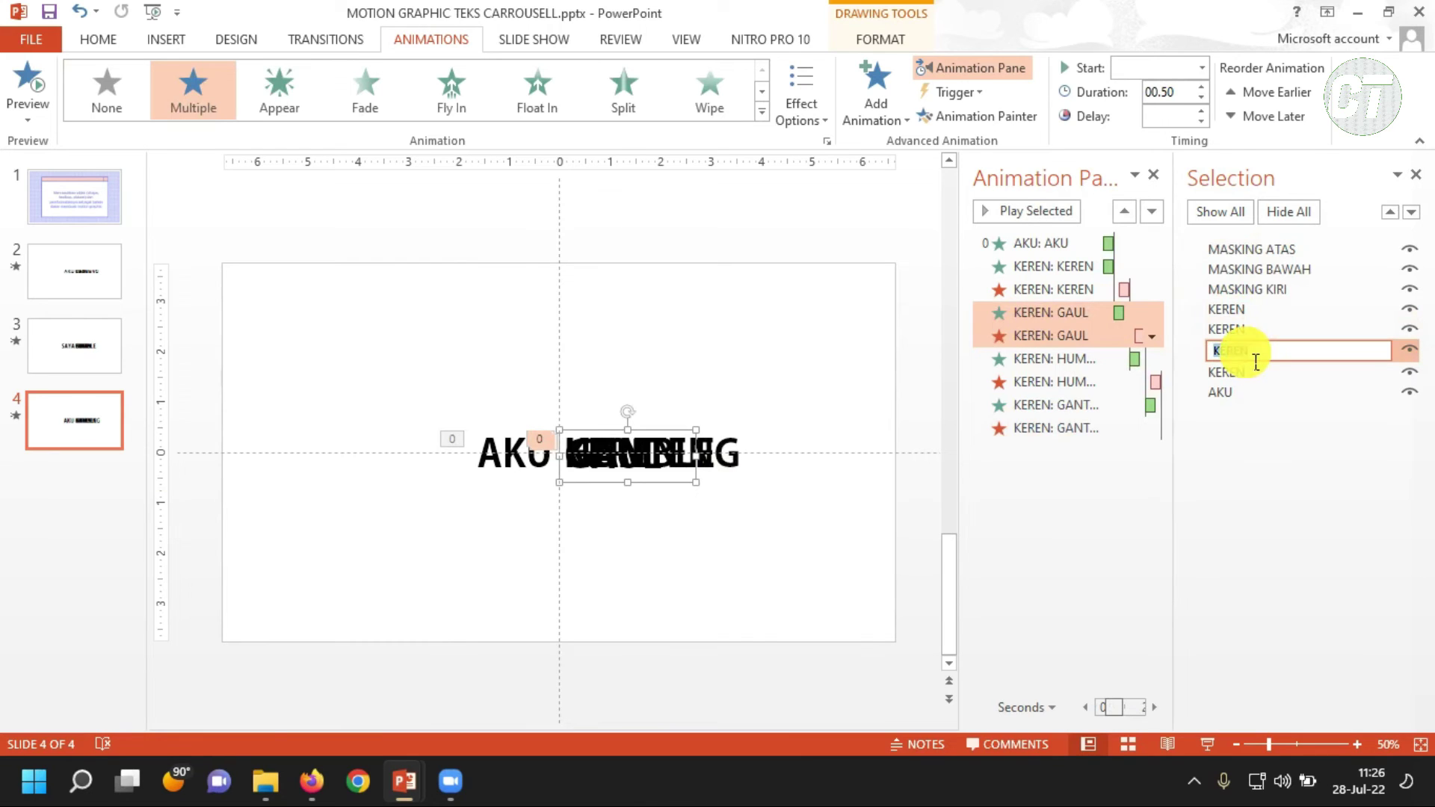
type("LUCU")
key("Return")
- Rename the HUMBLE word's text box to HUMBLE in the Selection Pane
left_click(1249, 326)
left_click(1249, 326)
type("HU")
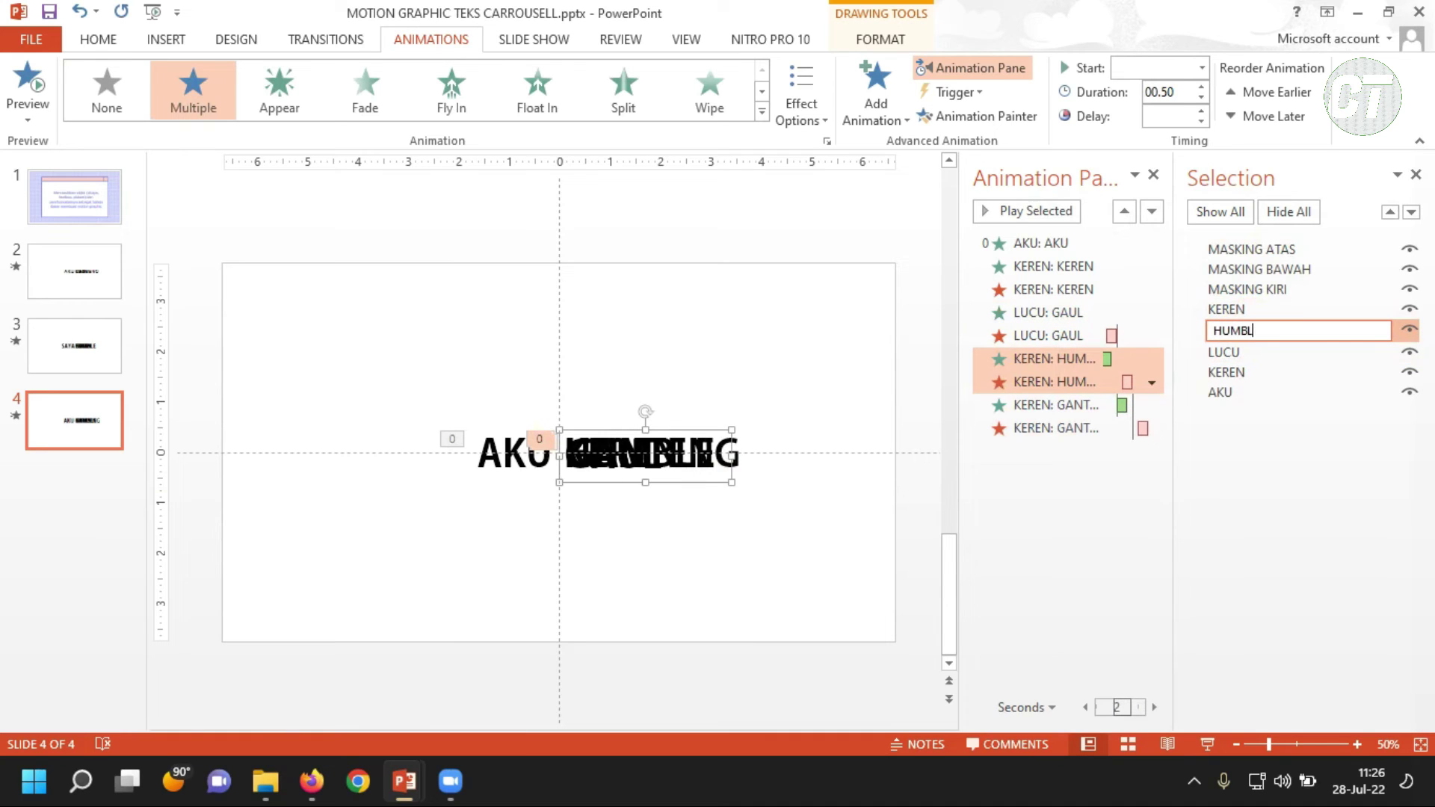
- Rename the GANTENG word's text box to GANTENG
left_click(1230, 308)
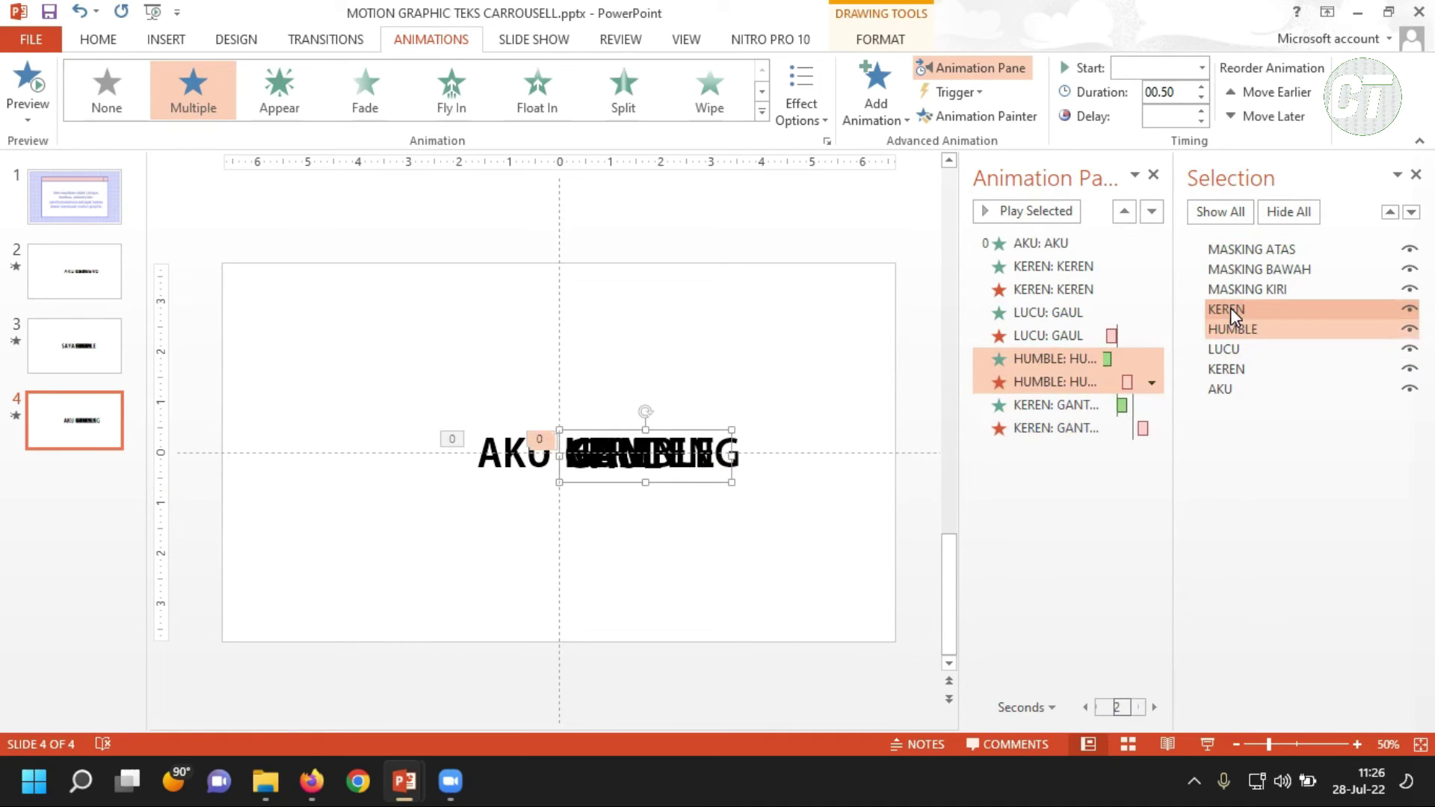
left_click(1230, 309)
double_click(1242, 316)
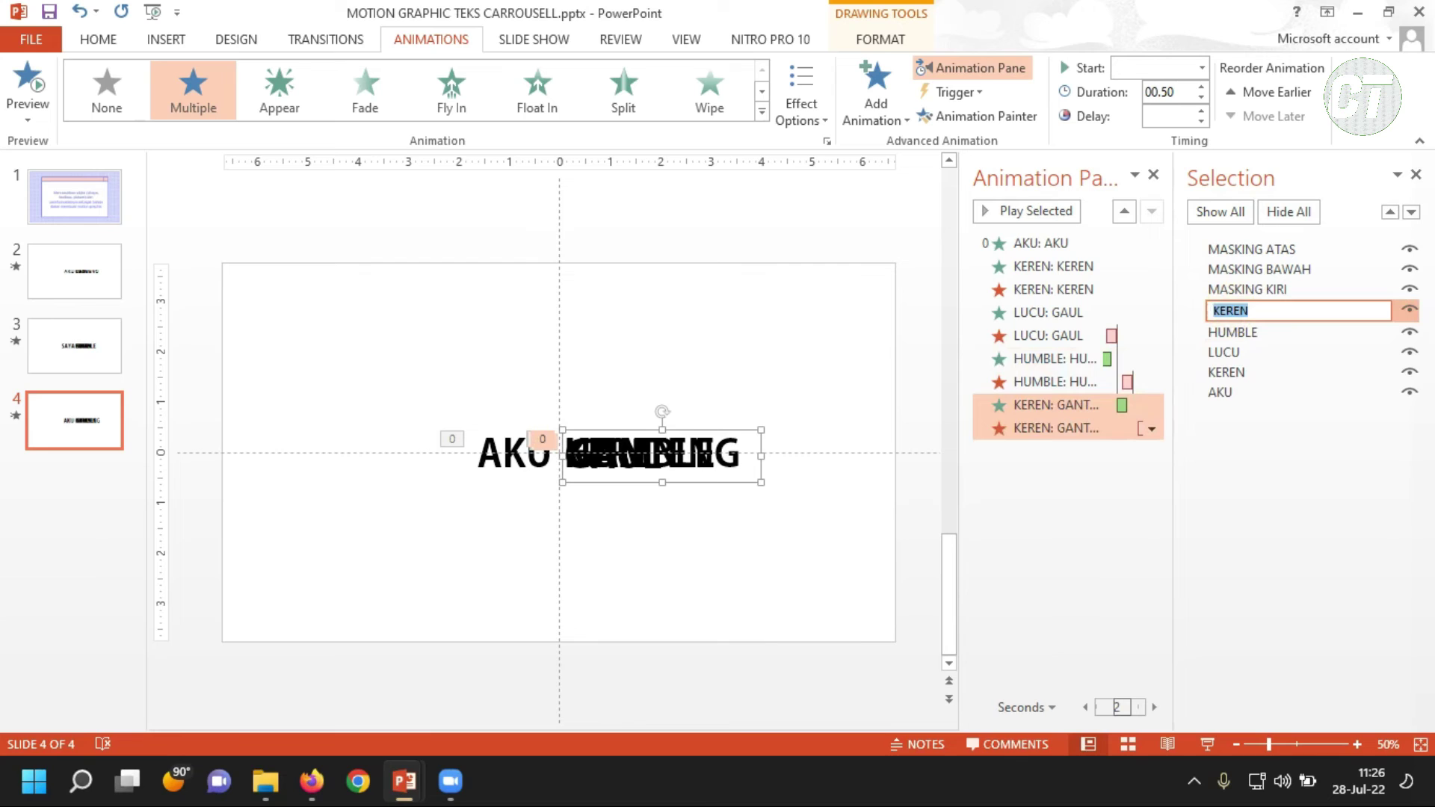
type("HUMBLE")
double_click(1233, 310)
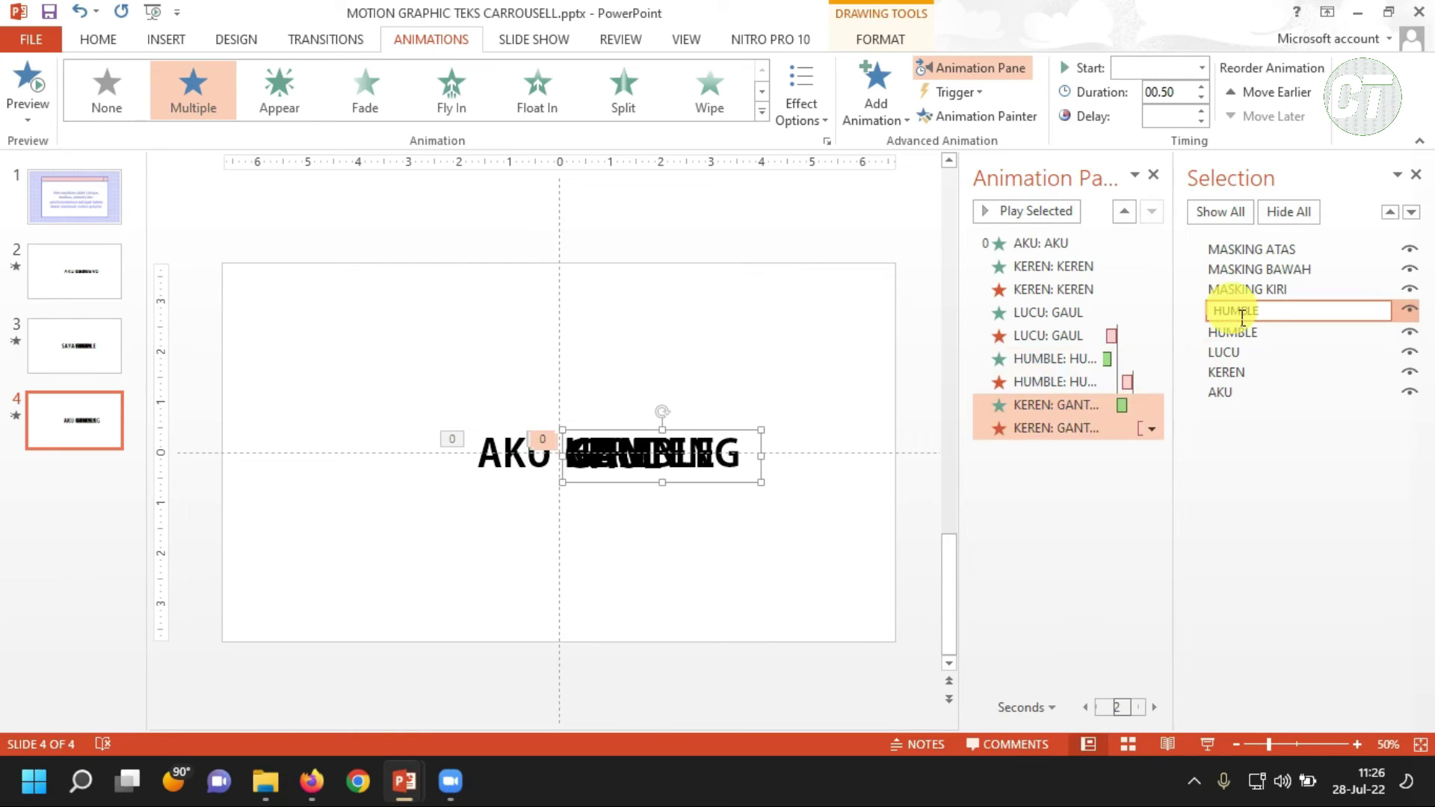
type("GA")
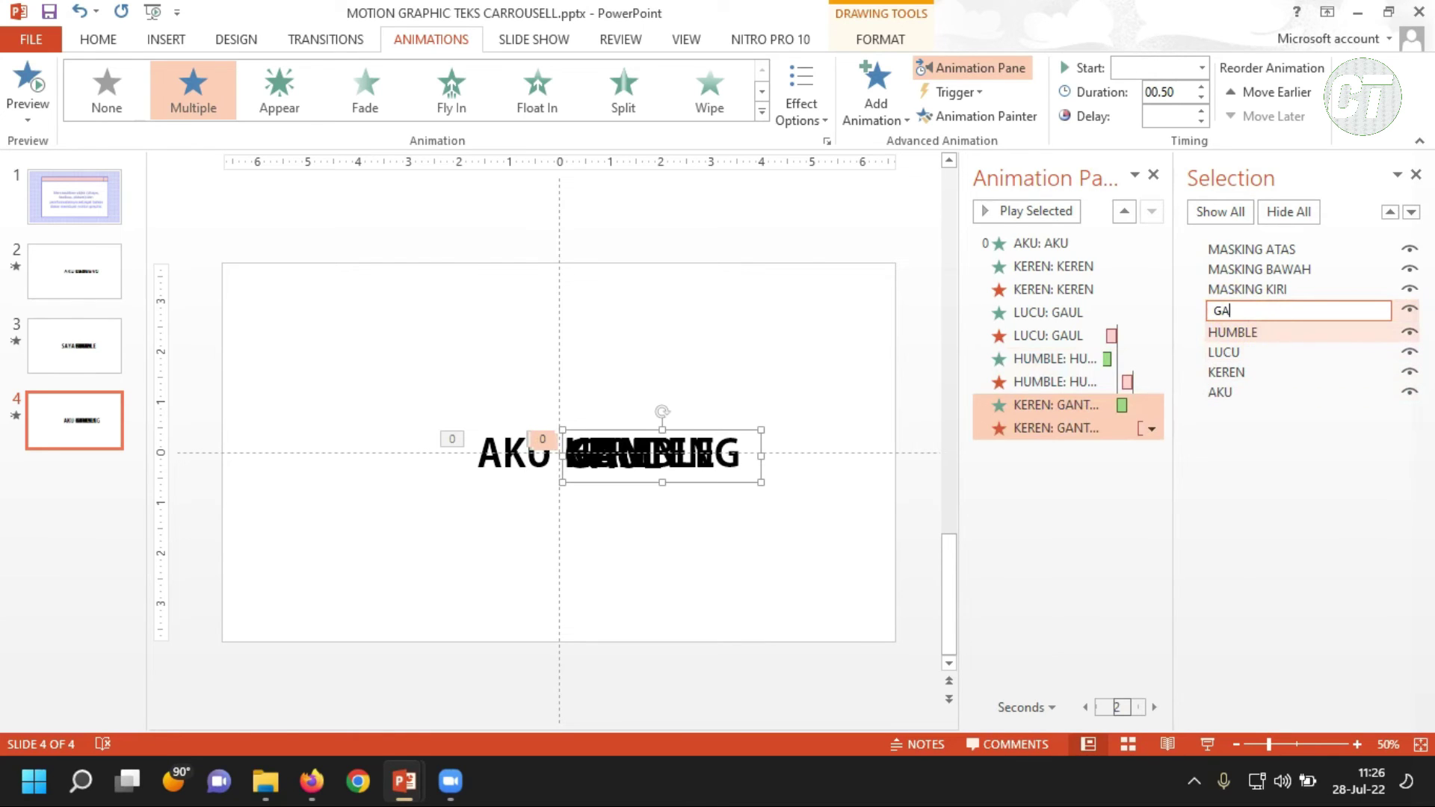
type("NTENG")
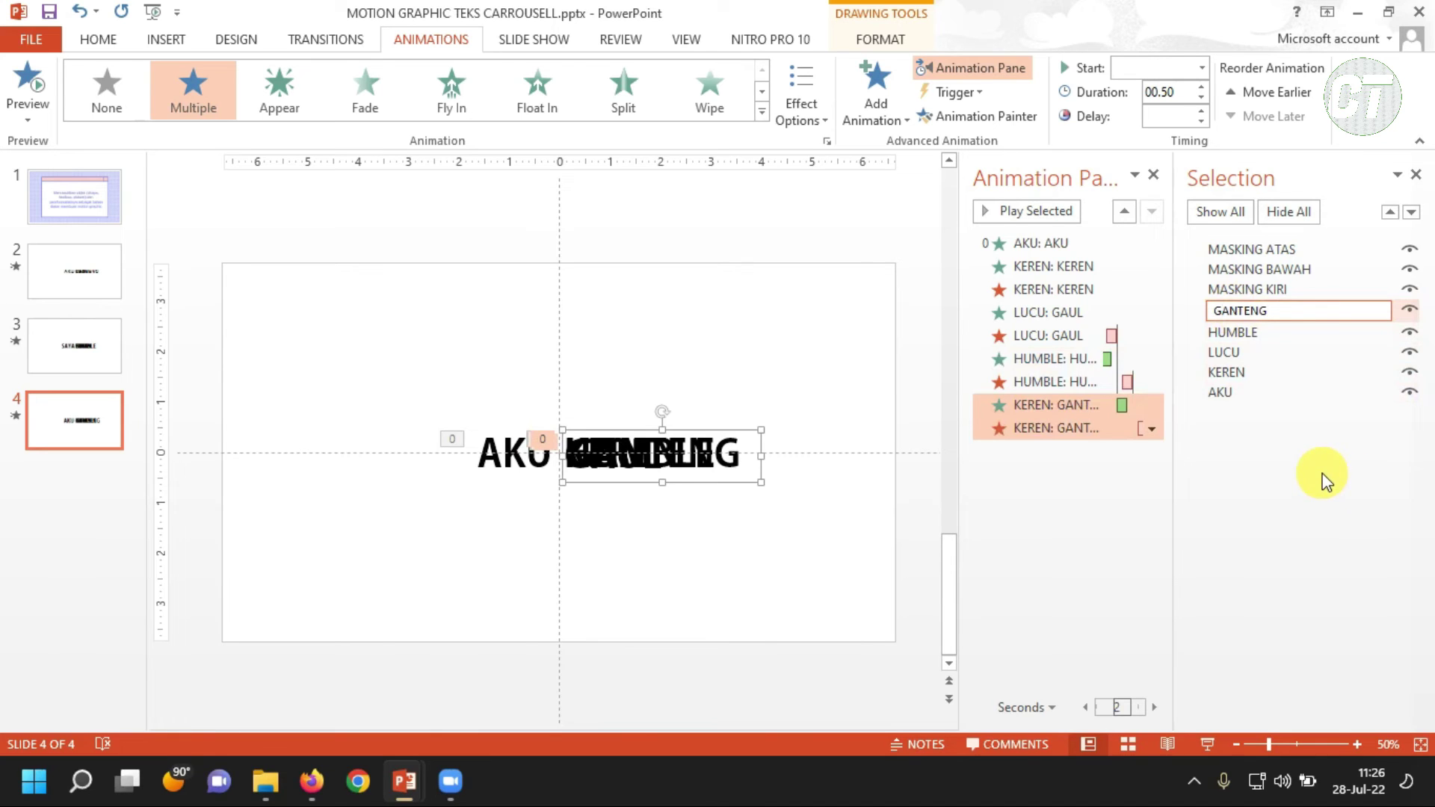
left_click(1115, 497)
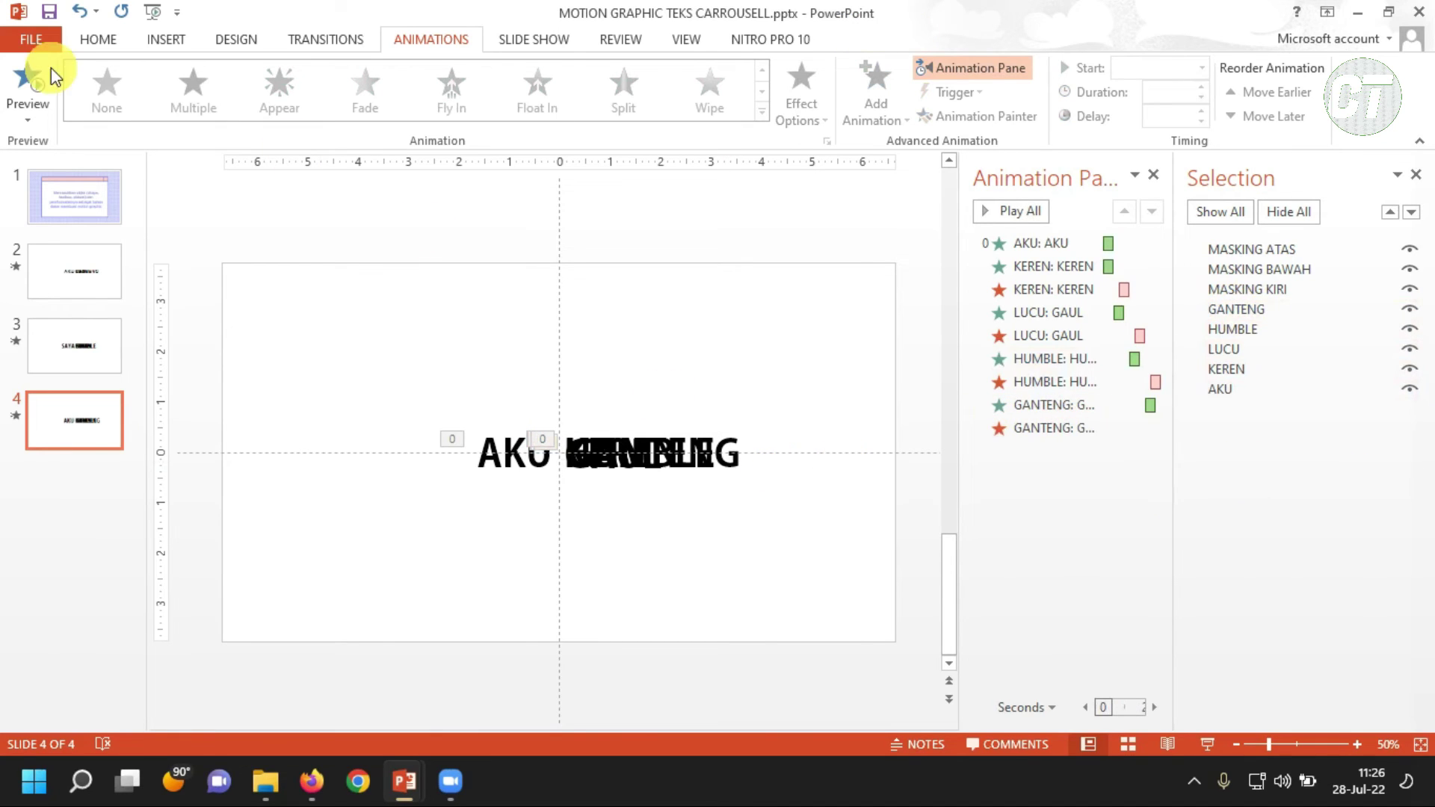
left_click(28, 78)
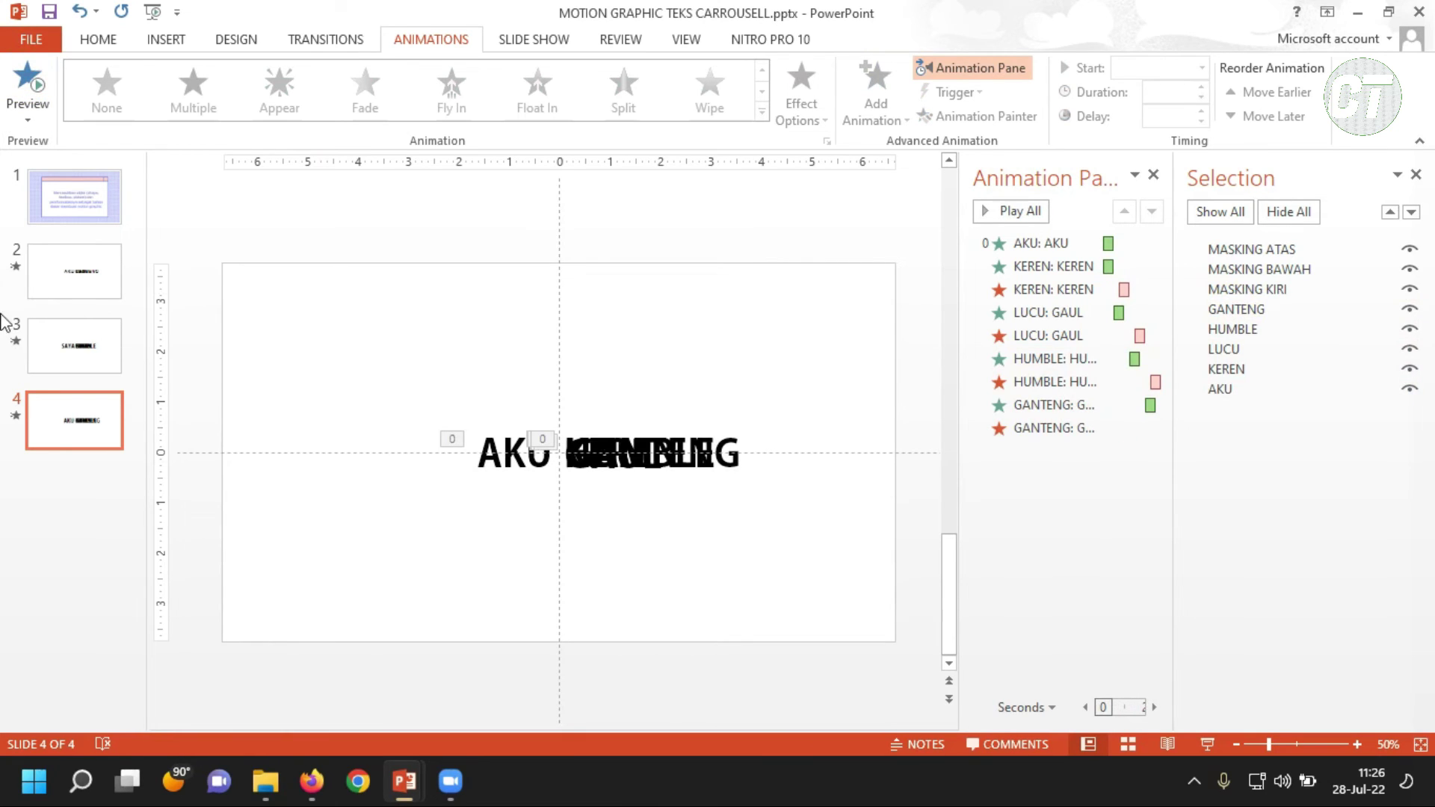
left_click(511, 491)
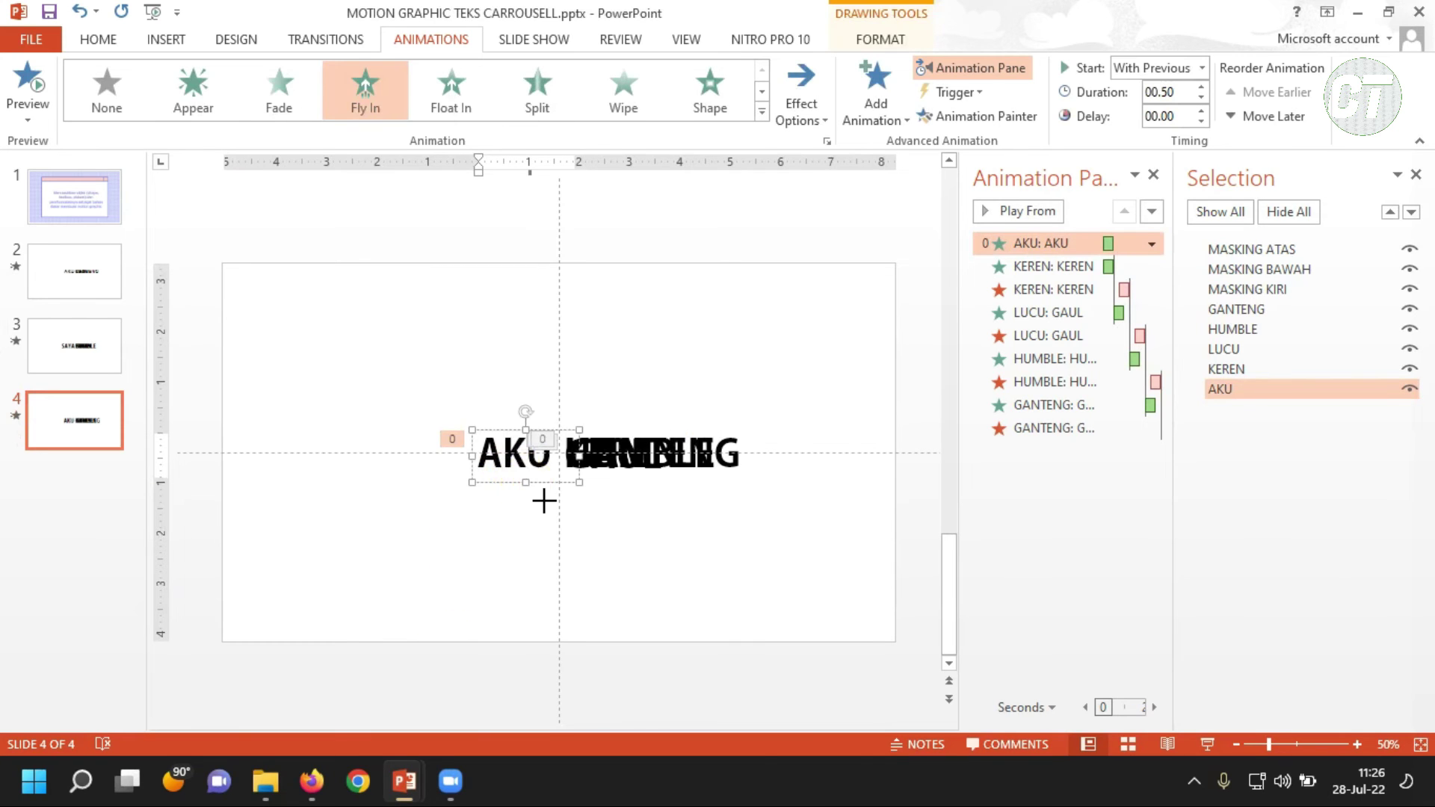
- Add a Lines motion path from the Motion Paths group to AKU
left_click(885, 123)
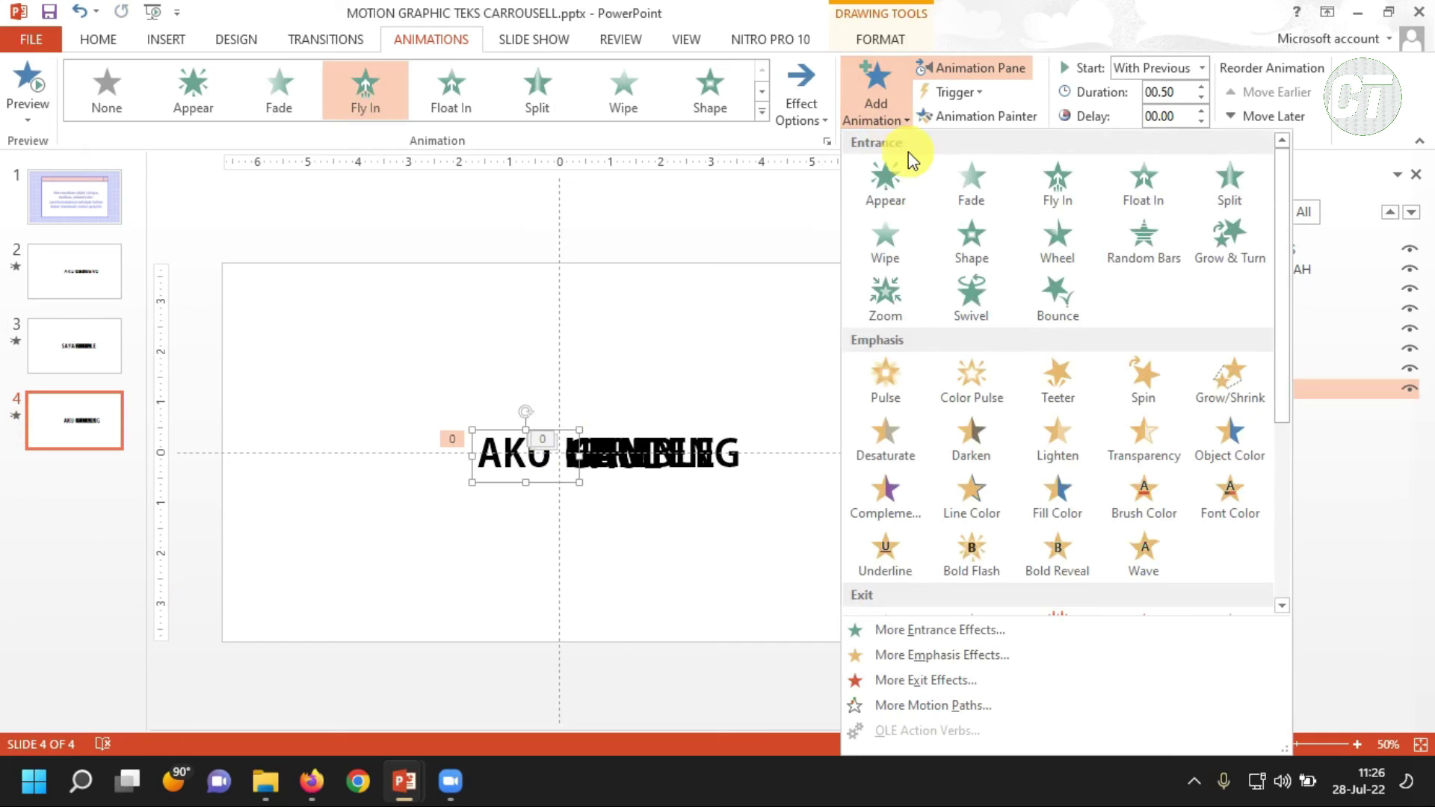
left_click_drag(1287, 408, 1285, 583)
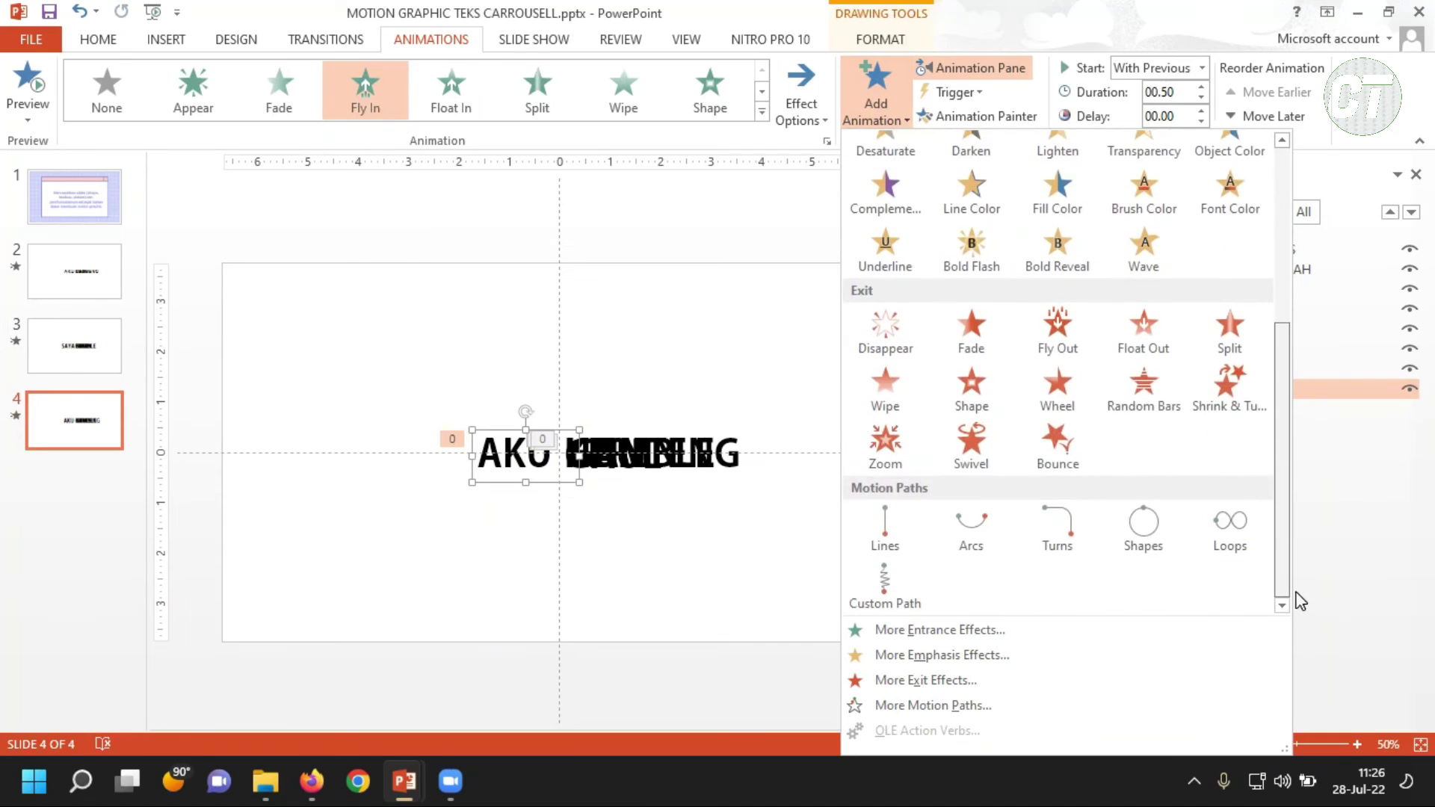
left_click(894, 517)
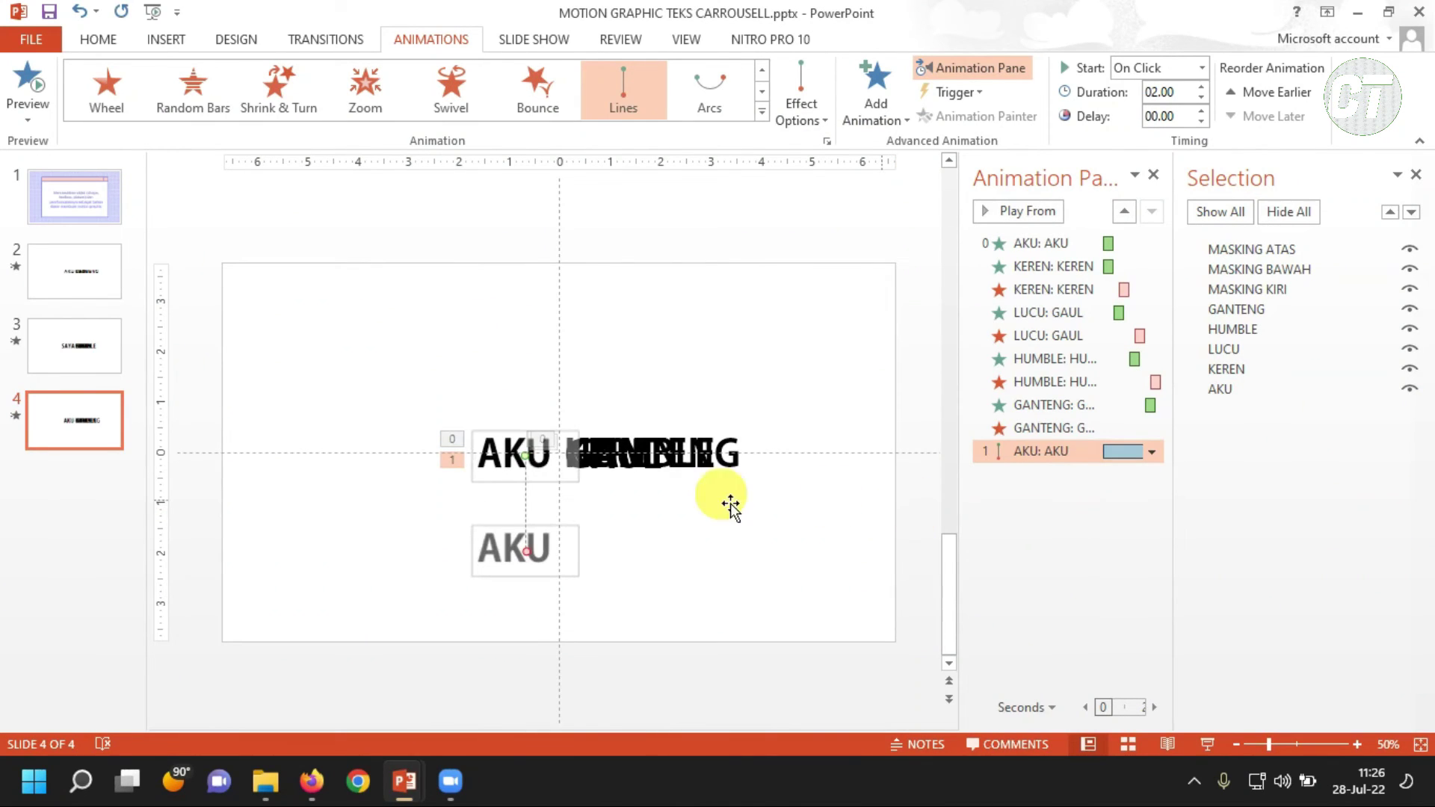
left_click(805, 124)
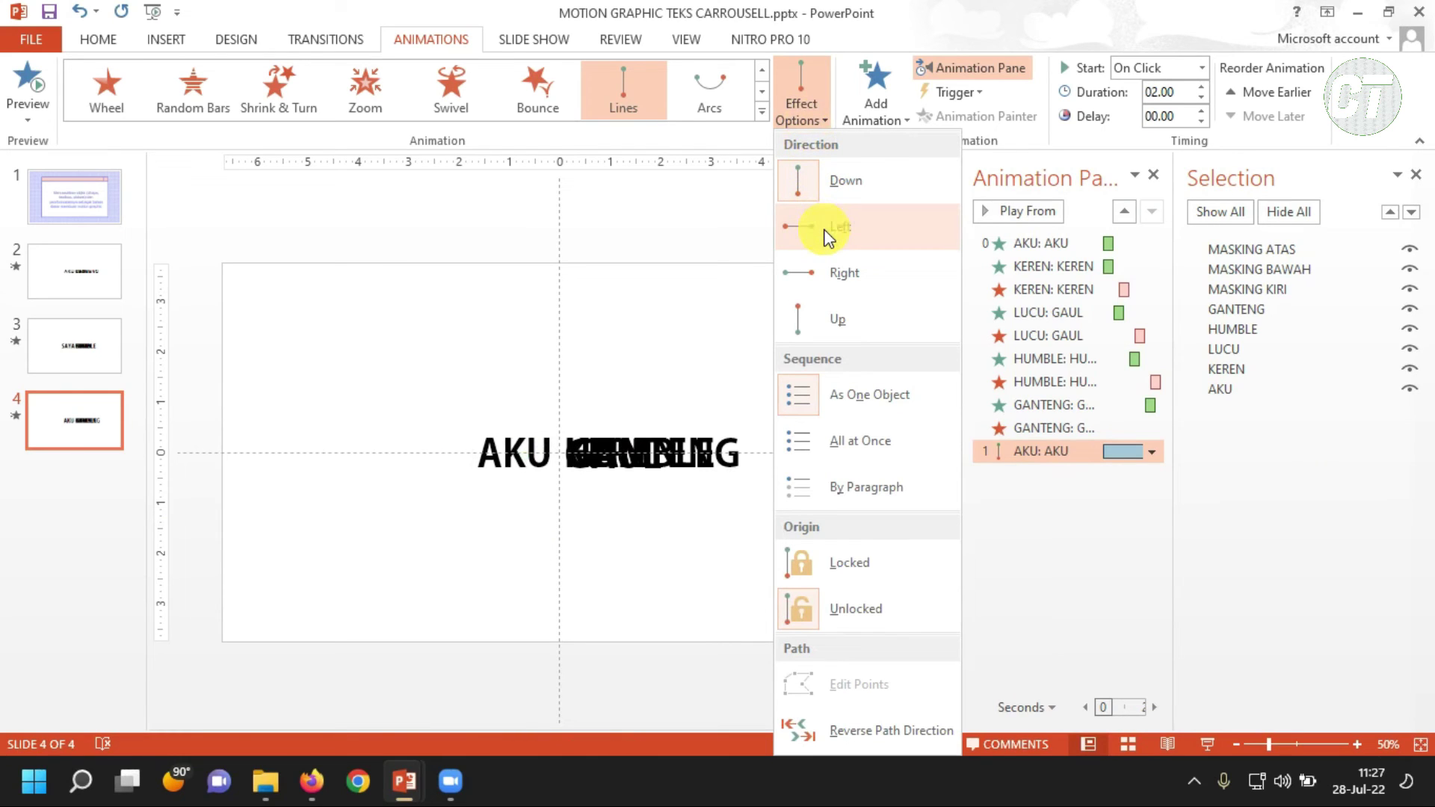
- Make AKU's motion path horizontal and drag its end point toward the left
left_click(828, 269)
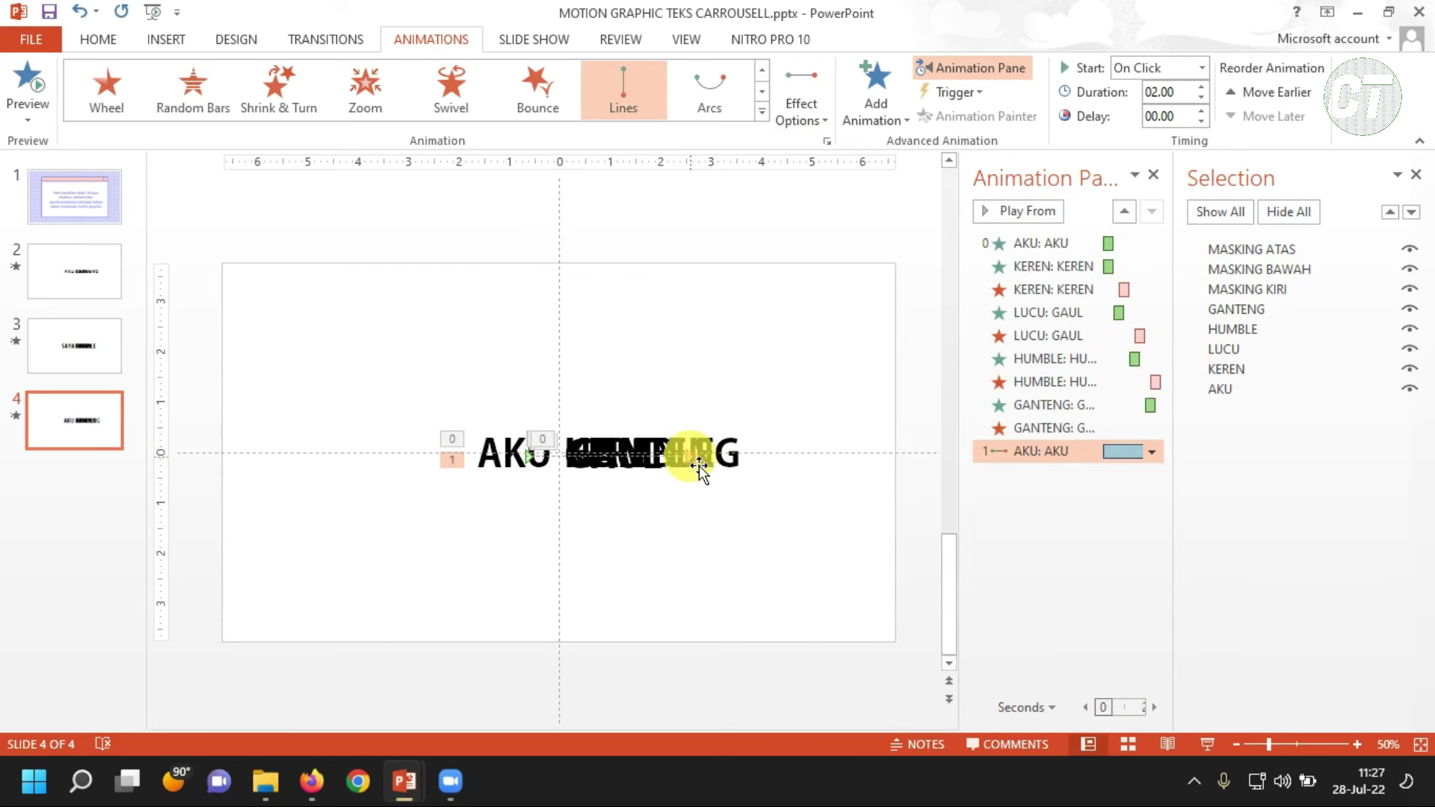
left_click(699, 467)
left_click(699, 465)
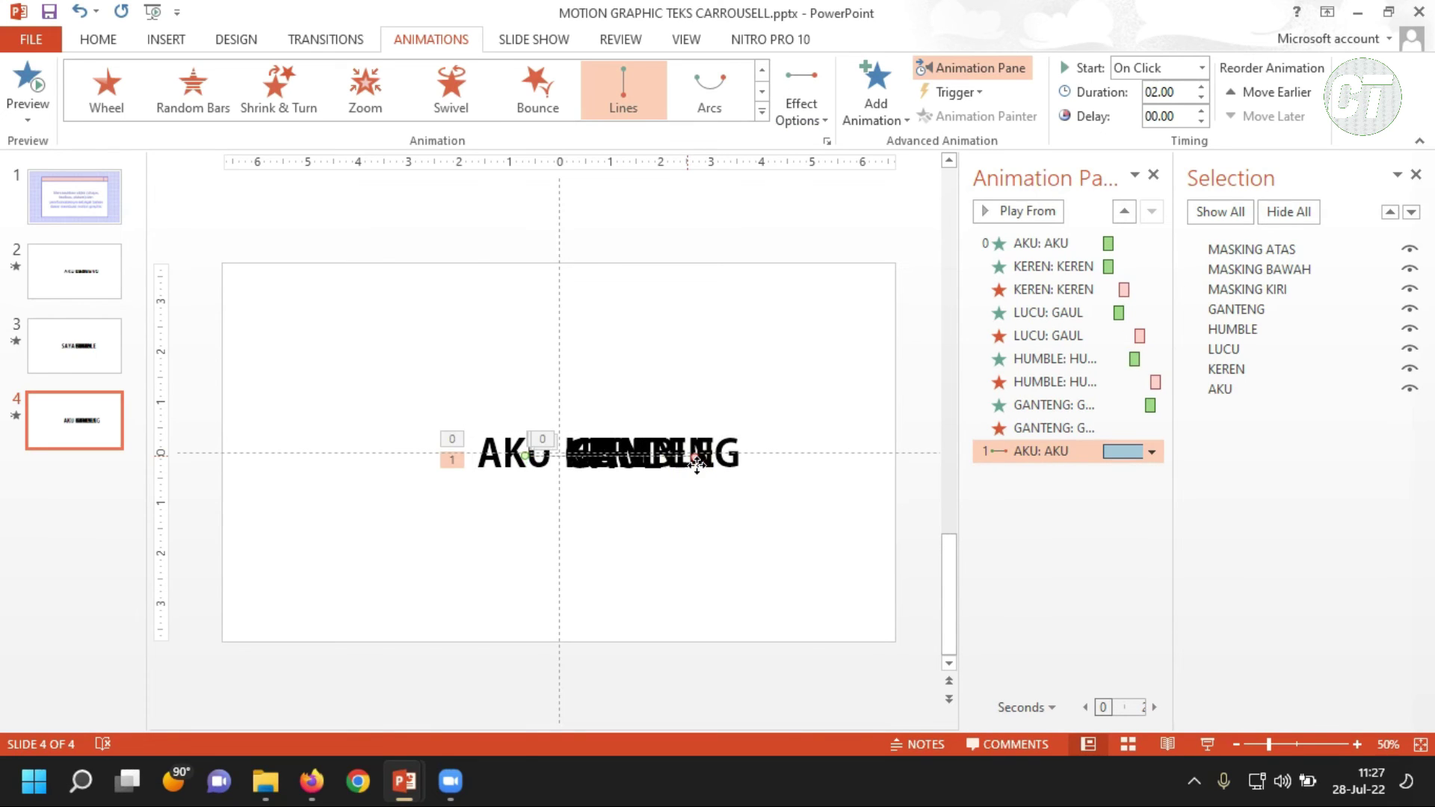
left_click(697, 465)
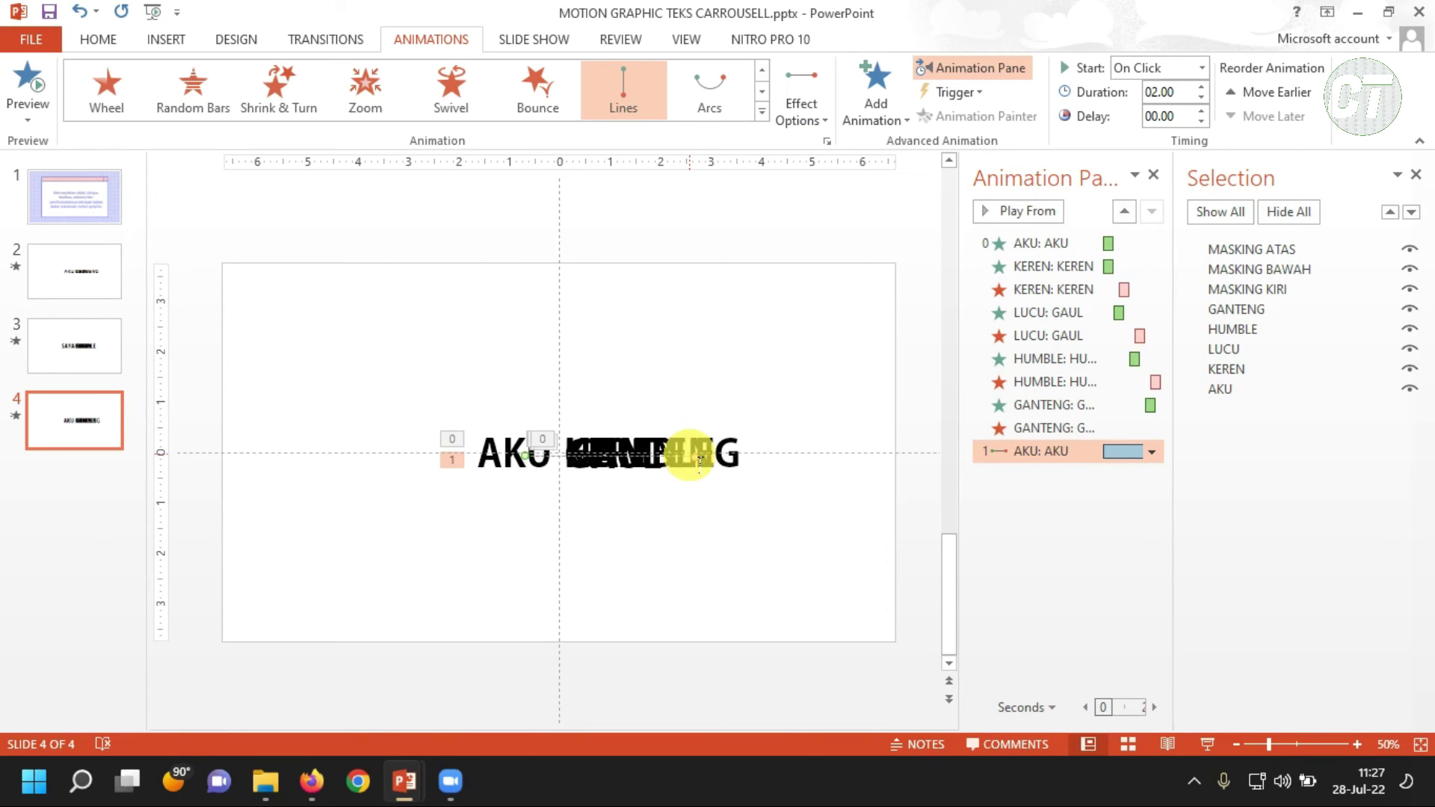
left_click_drag(699, 465, 594, 479)
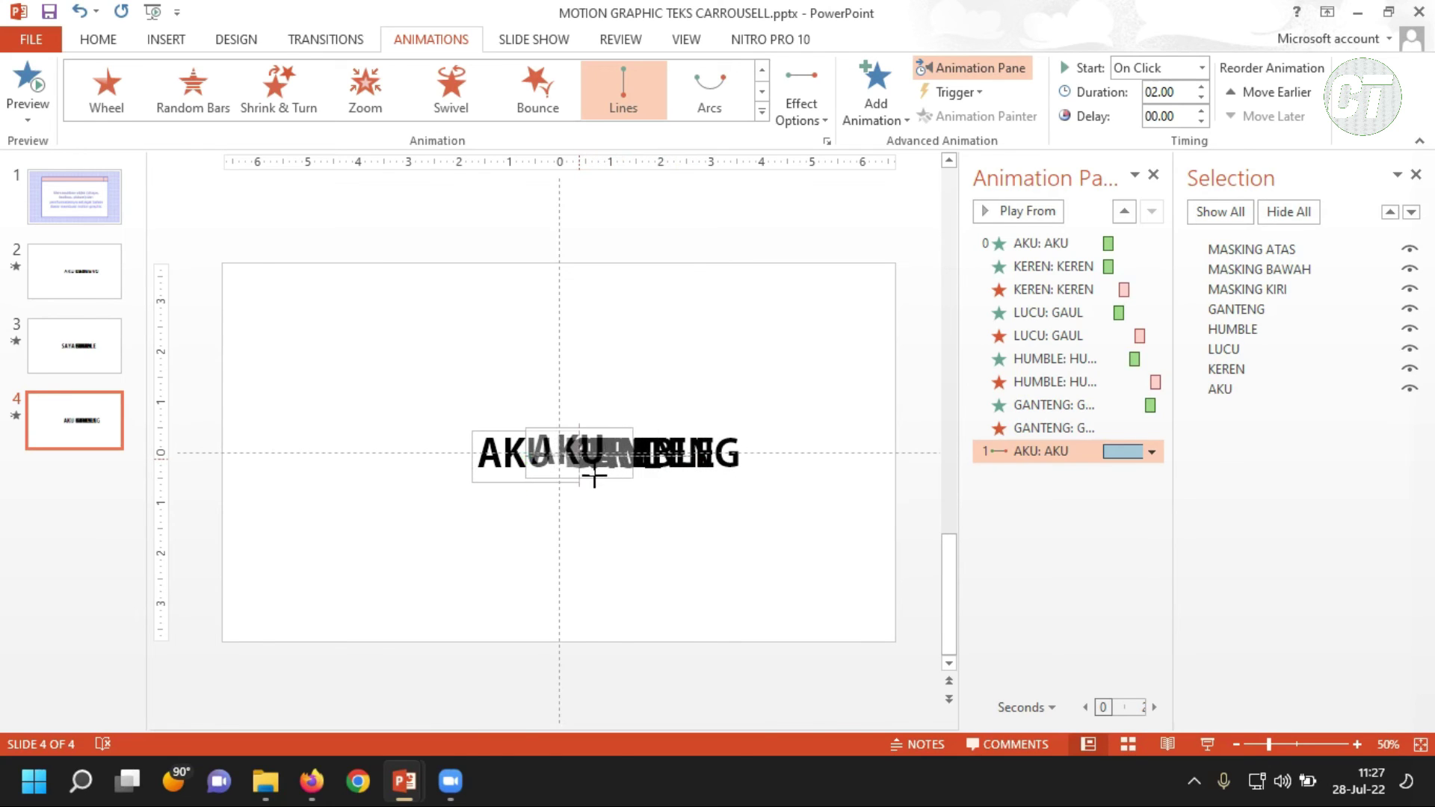
left_click_drag(594, 478, 589, 470)
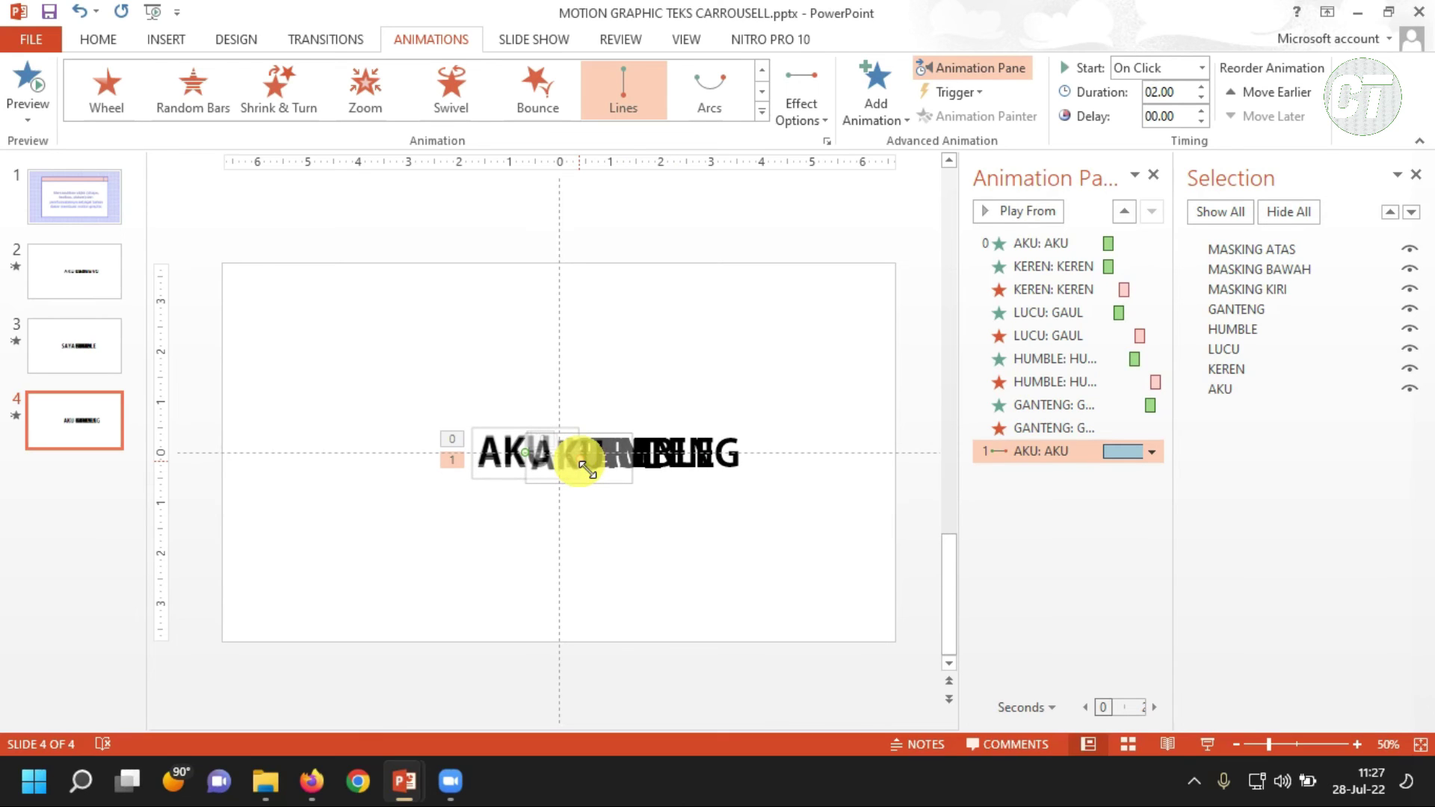
key("ctrl+z")
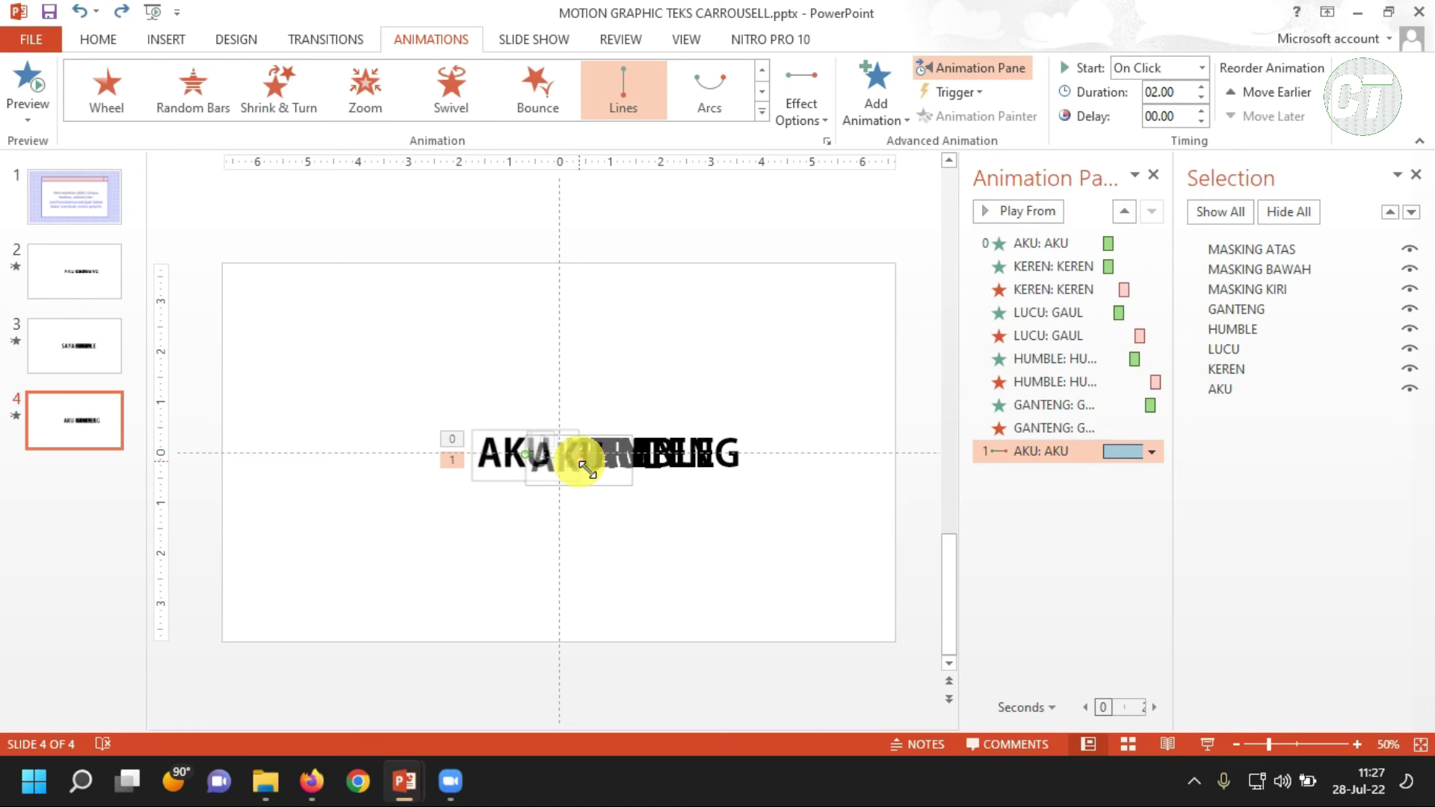
- Readjust the end point of AKU's motion path until it lands in the intended spot
left_click_drag(587, 470, 721, 469)
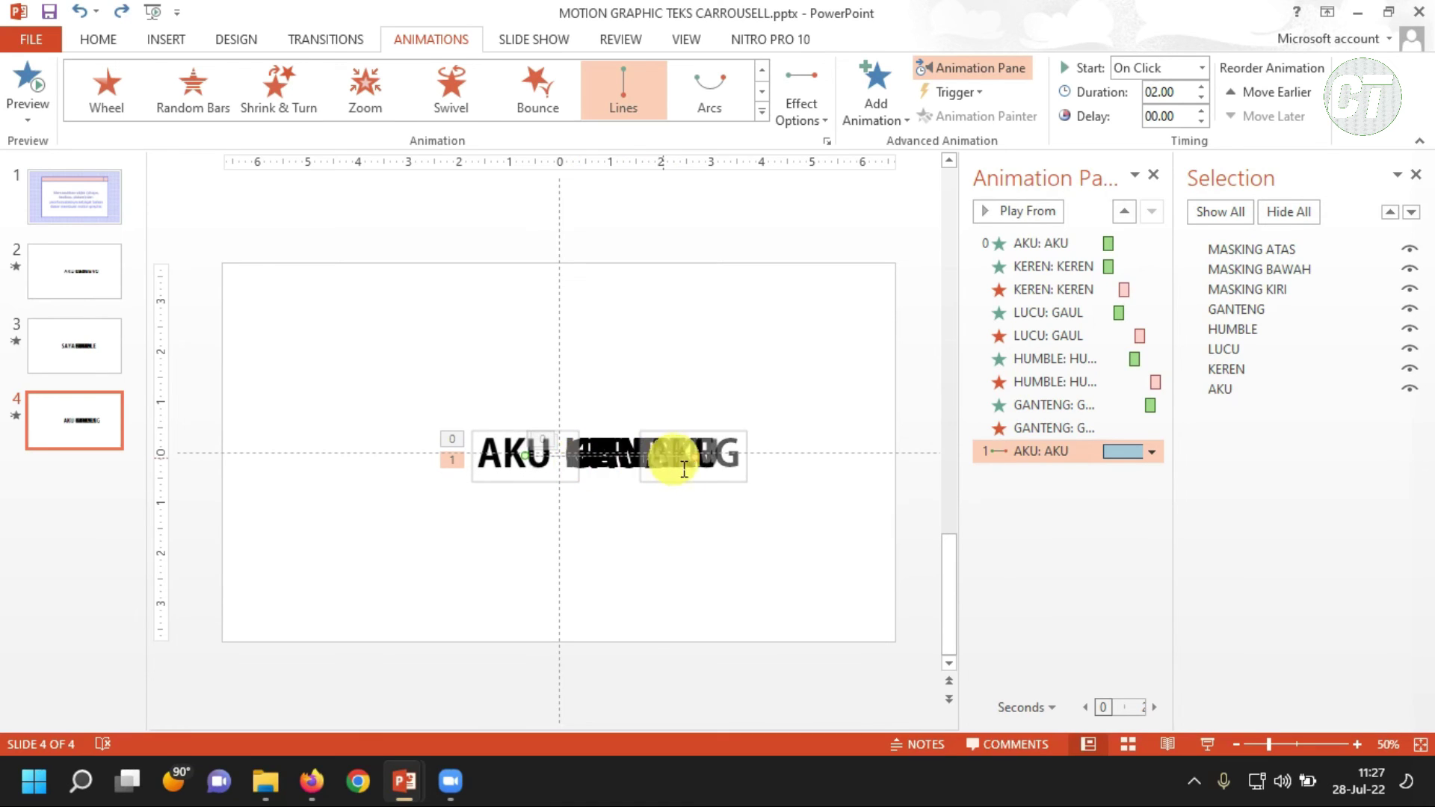
left_click(750, 482)
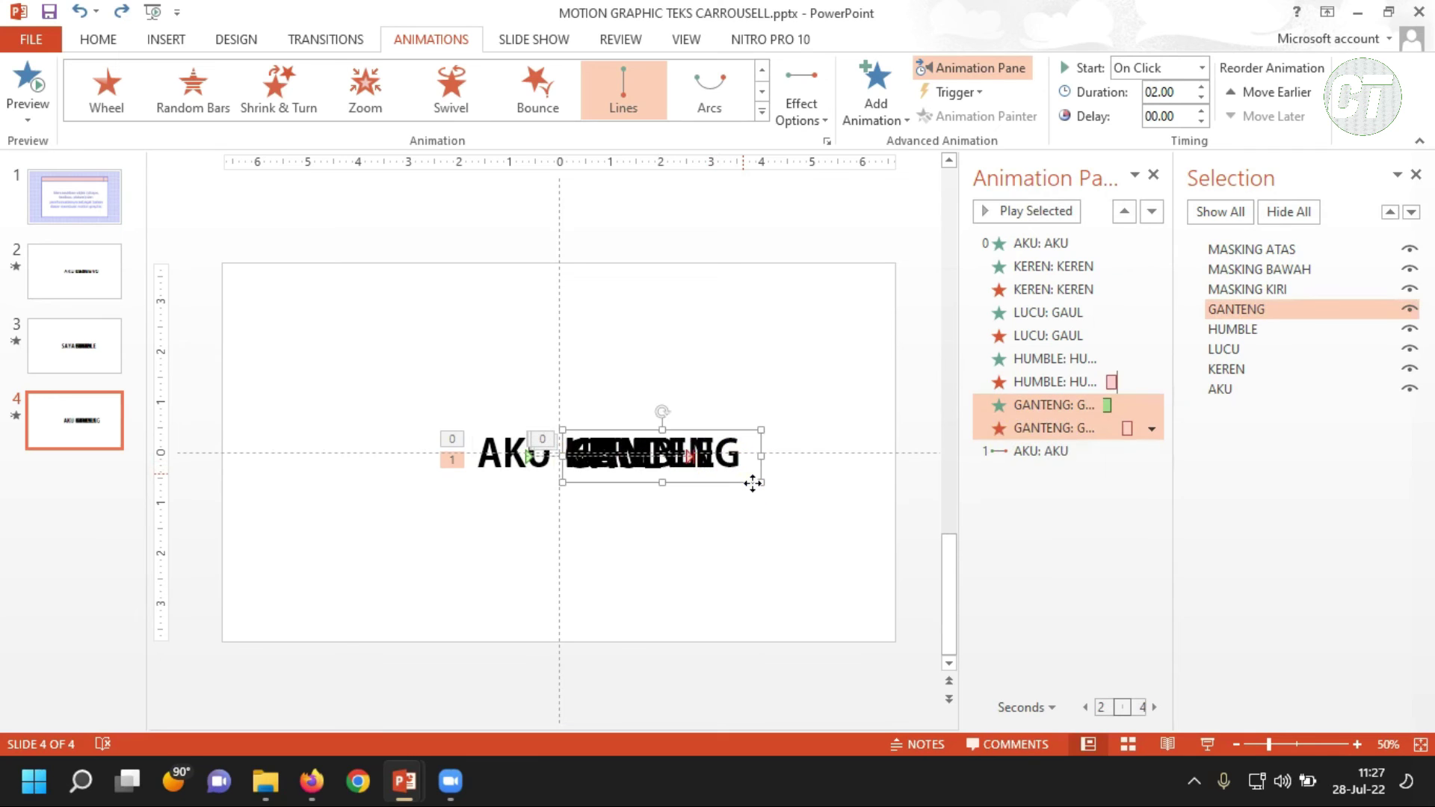
key("ctrl+z")
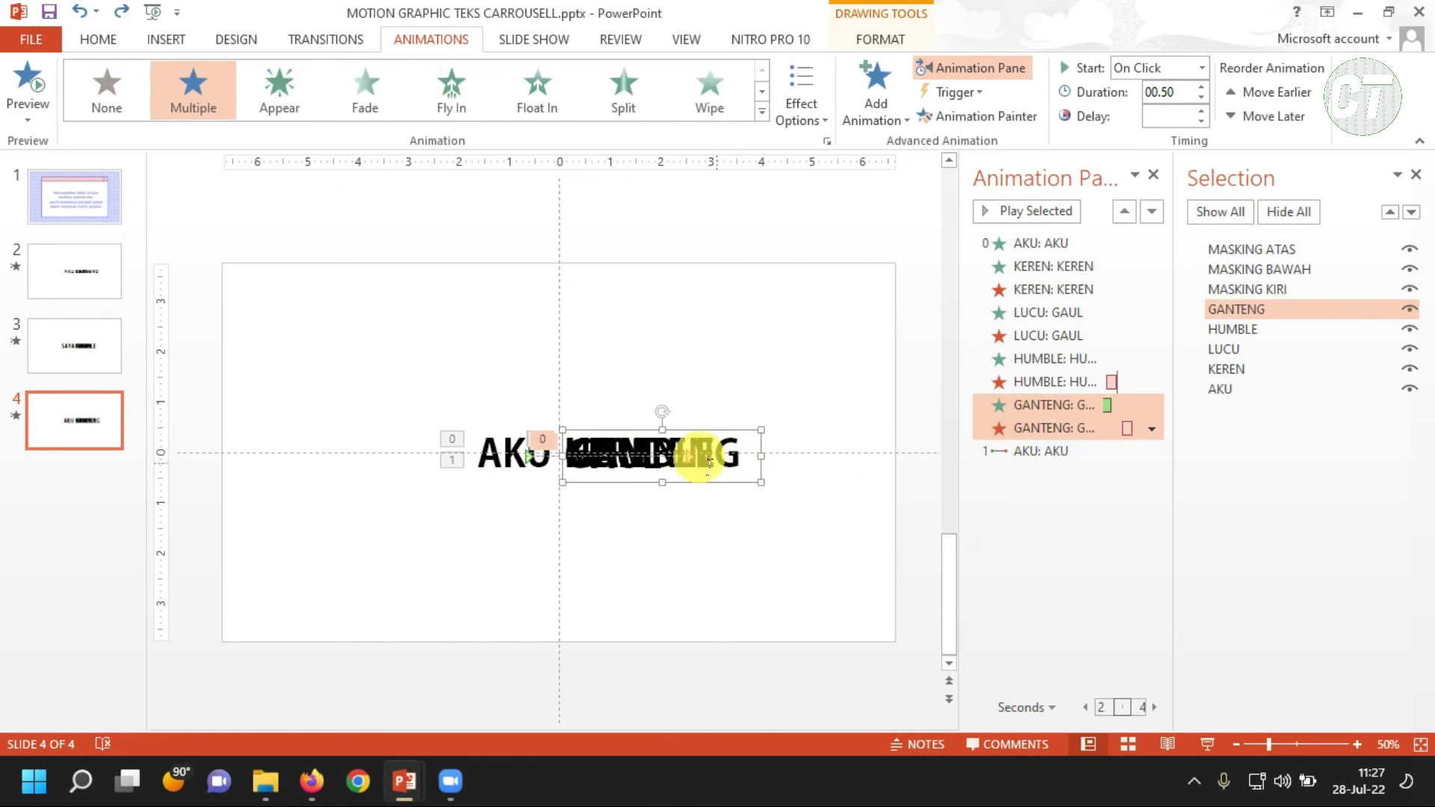
left_click(693, 459)
left_click_drag(701, 469, 700, 464)
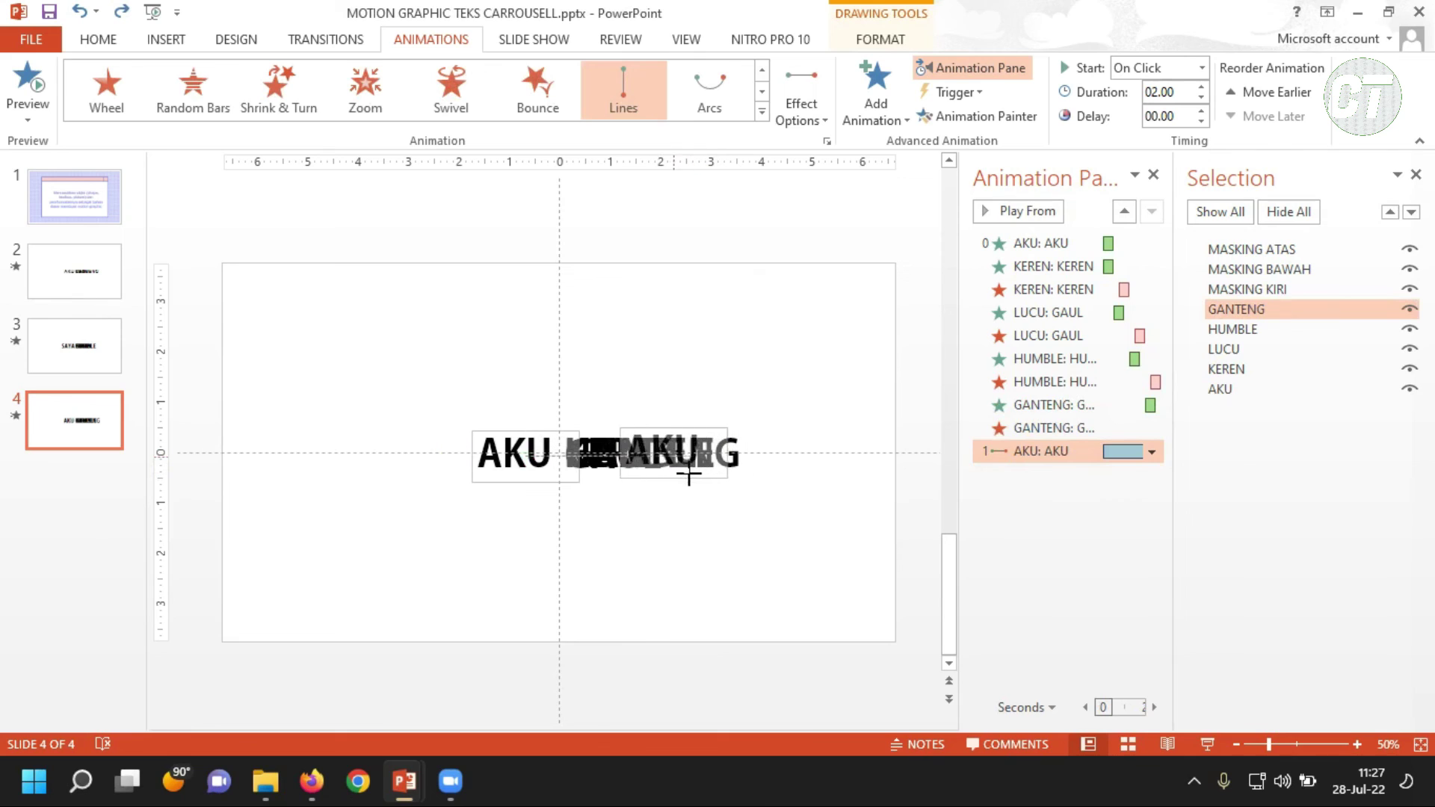
left_click_drag(661, 473, 597, 476)
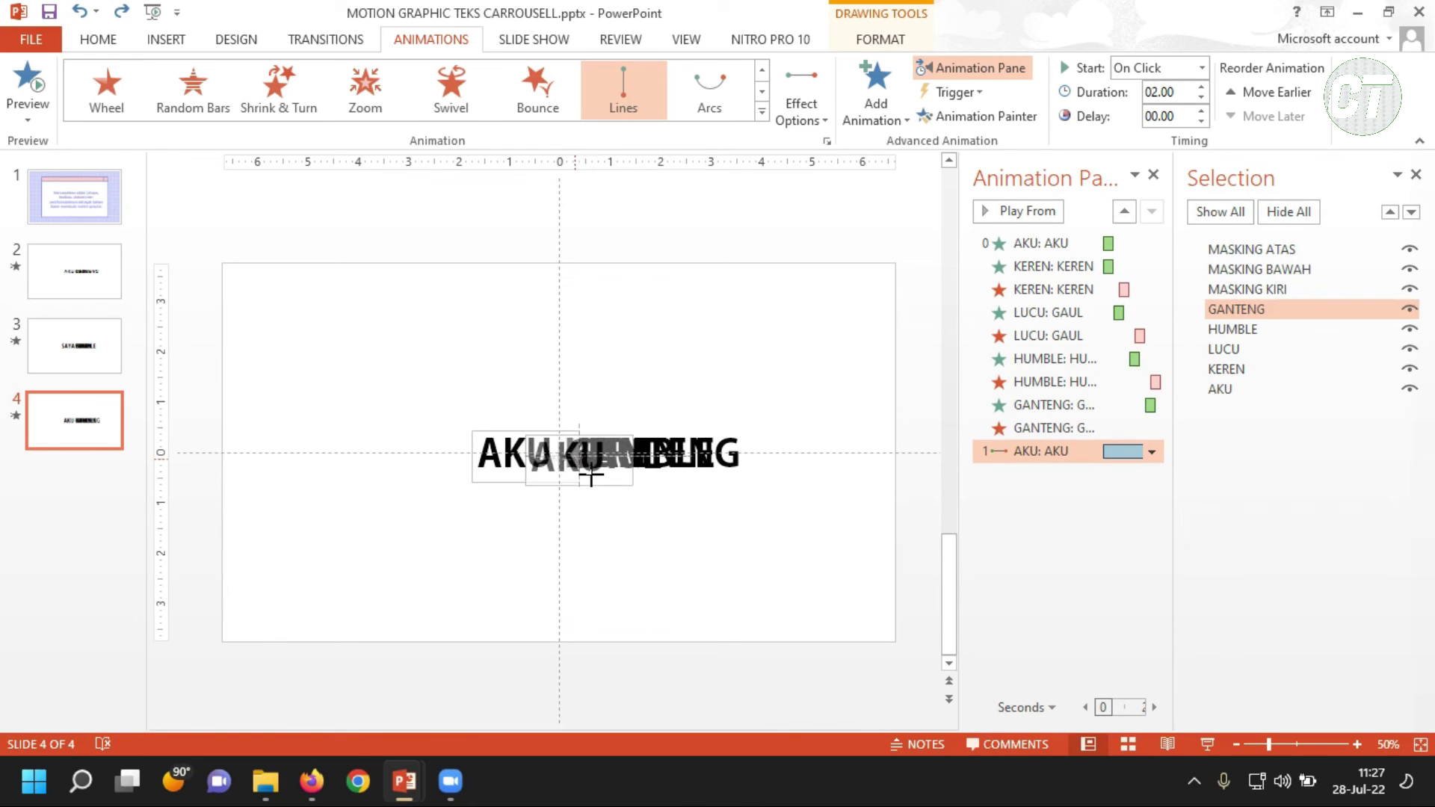
left_click(583, 467)
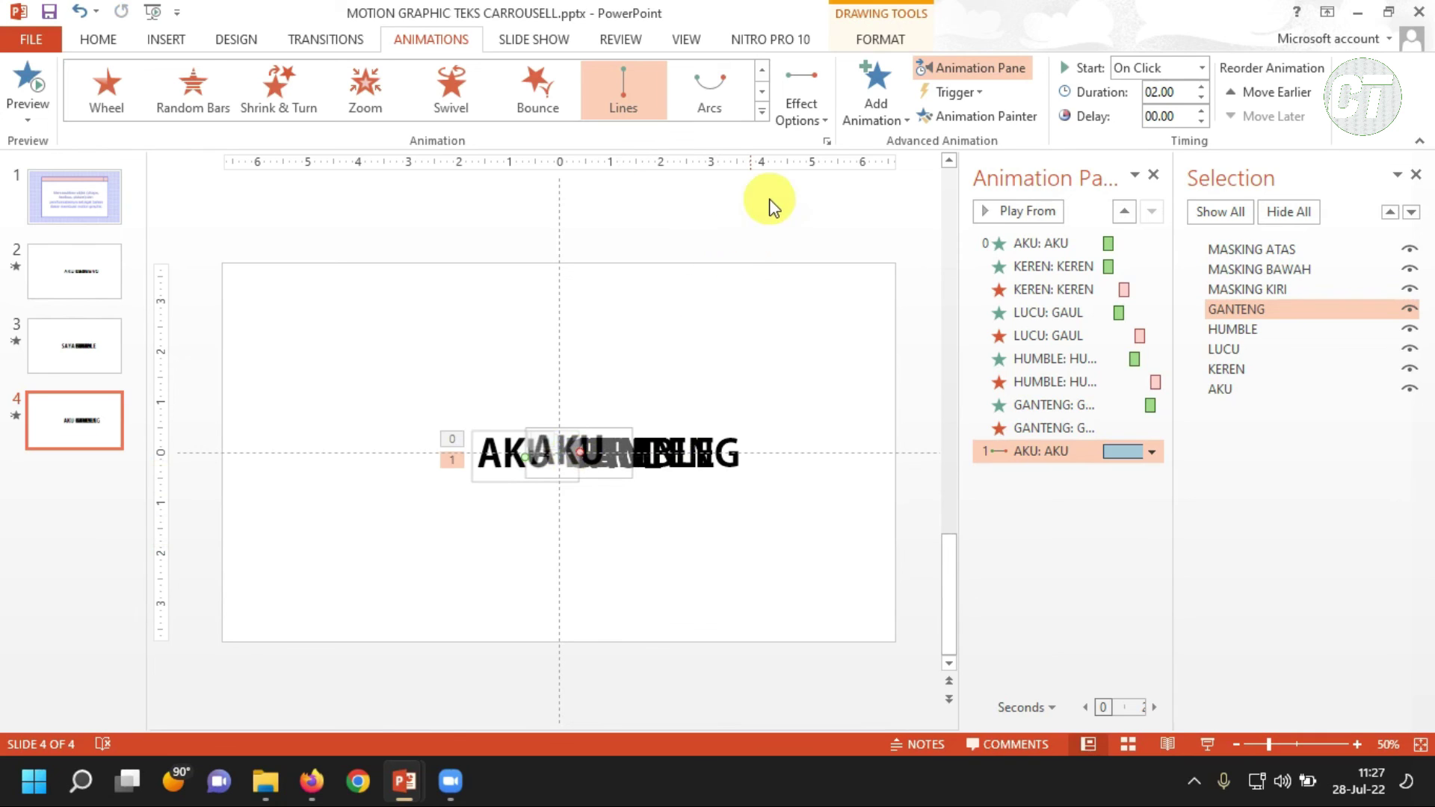
left_click(825, 224)
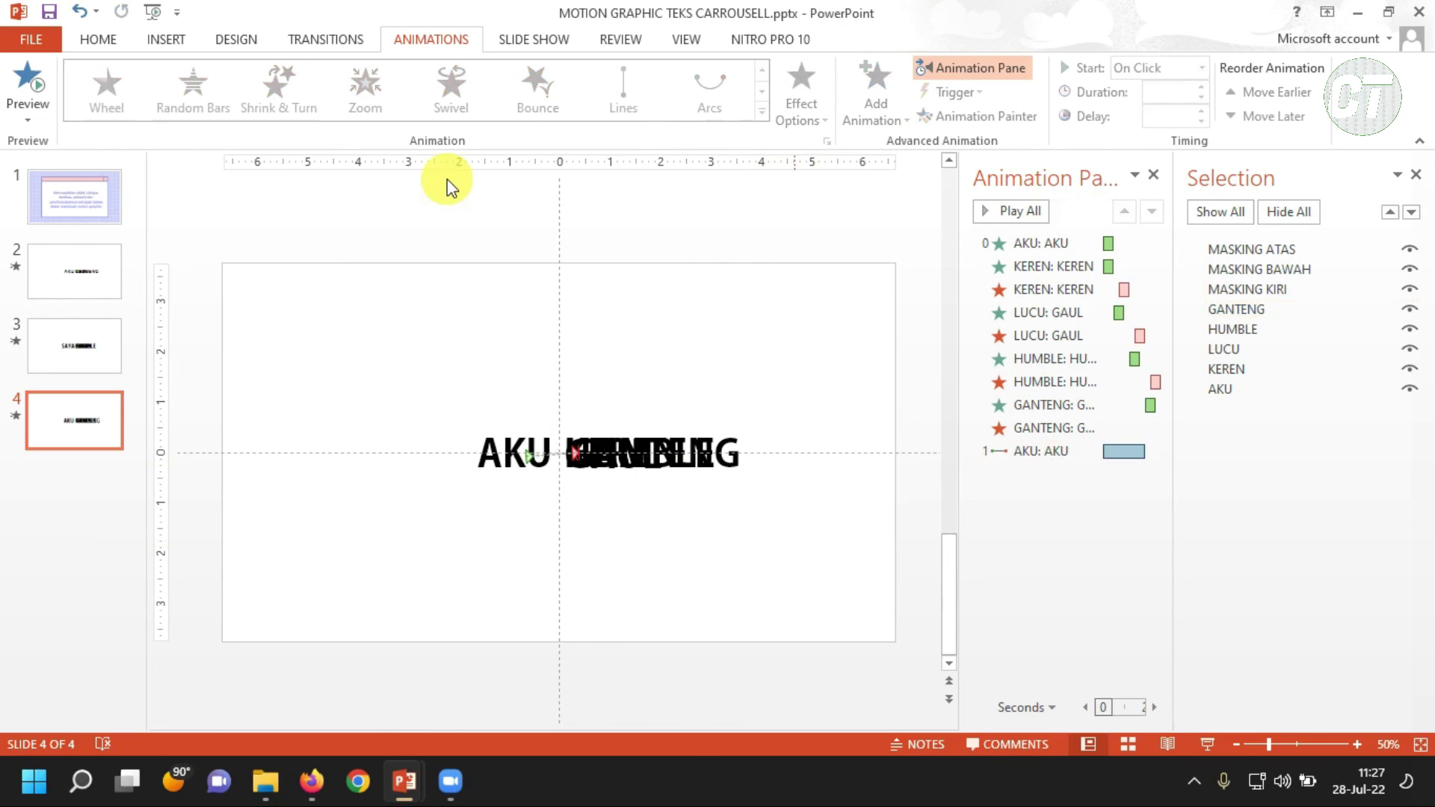
left_click(12, 75)
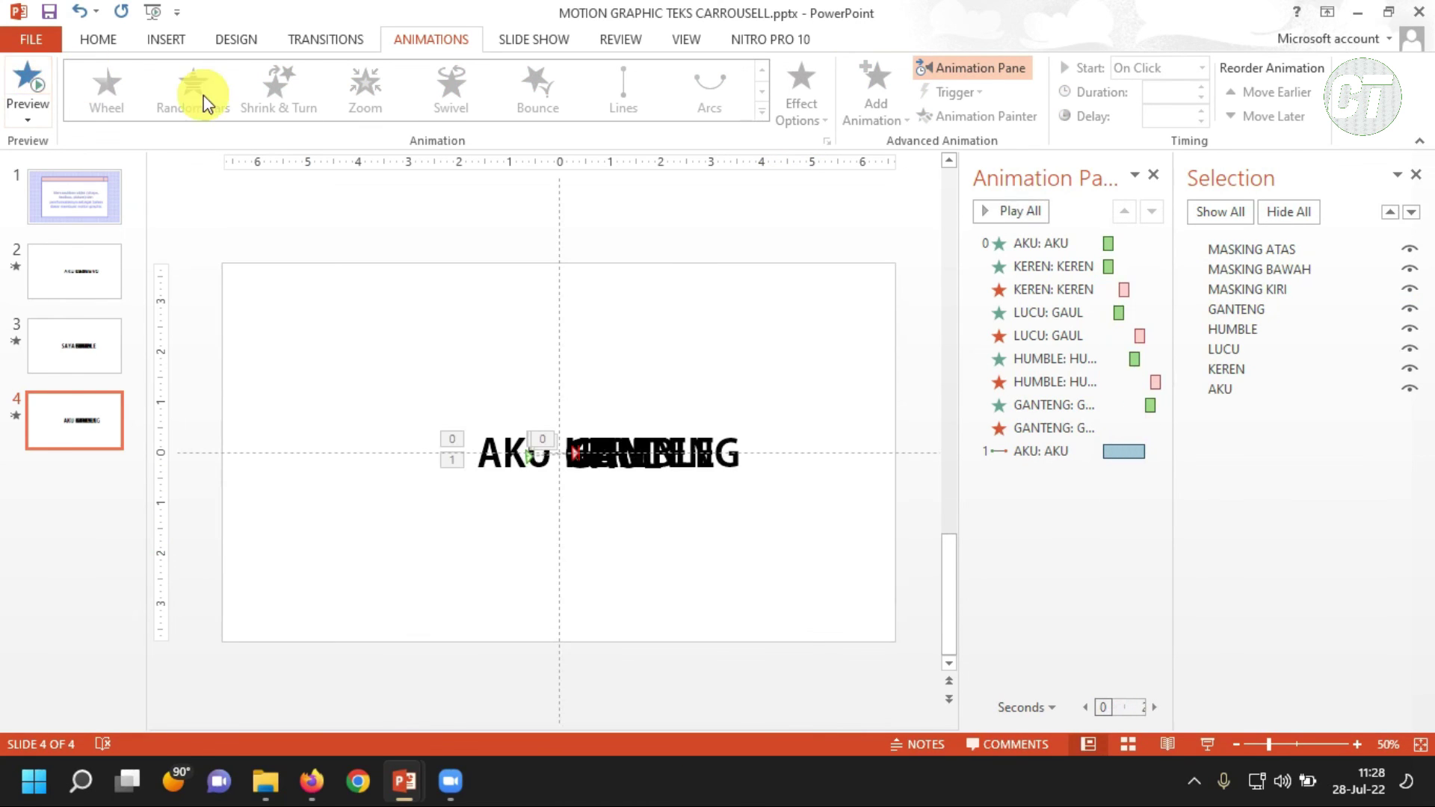
left_click(505, 458)
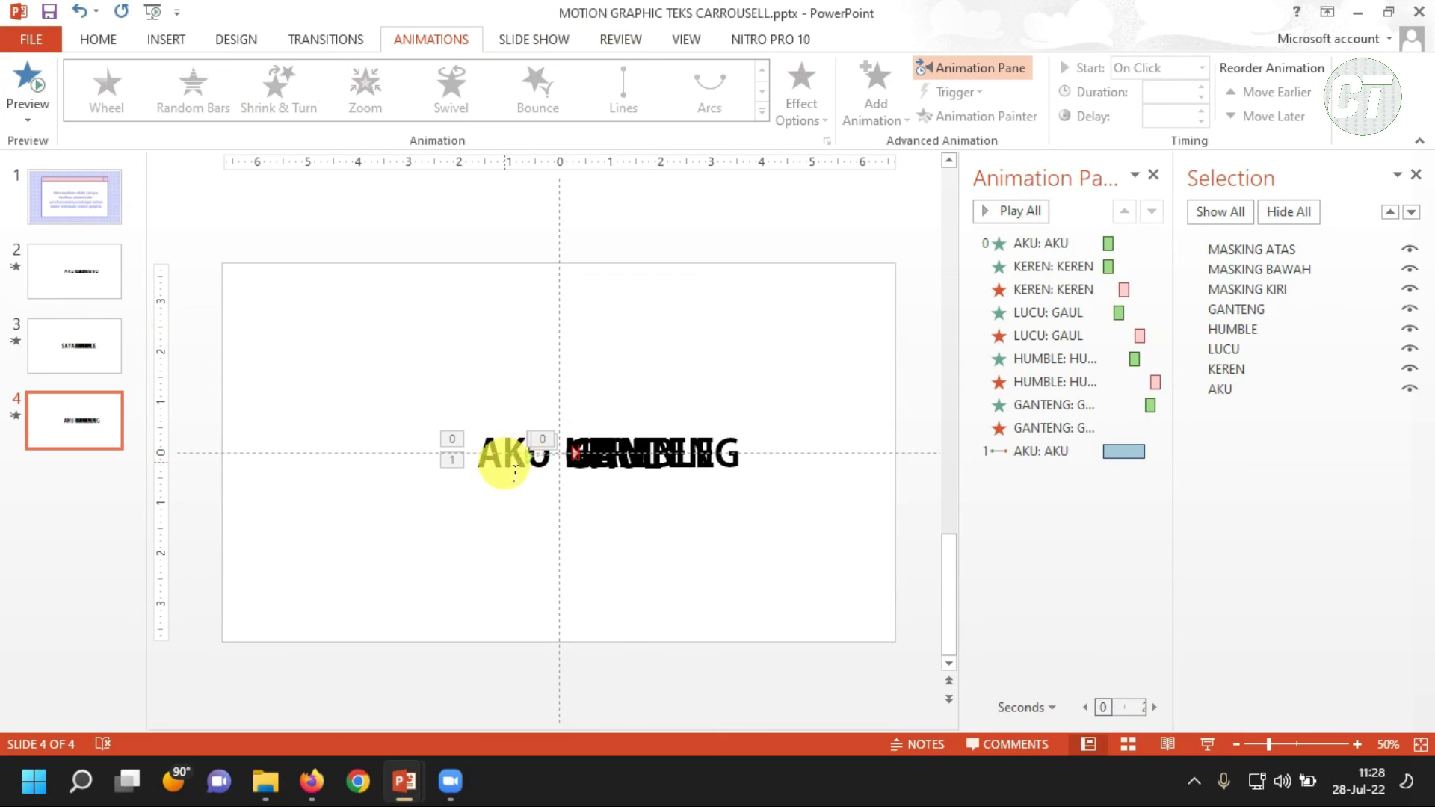
- Give AKU a third animation: a Zoom exit effect from the Exit group
left_click(482, 430)
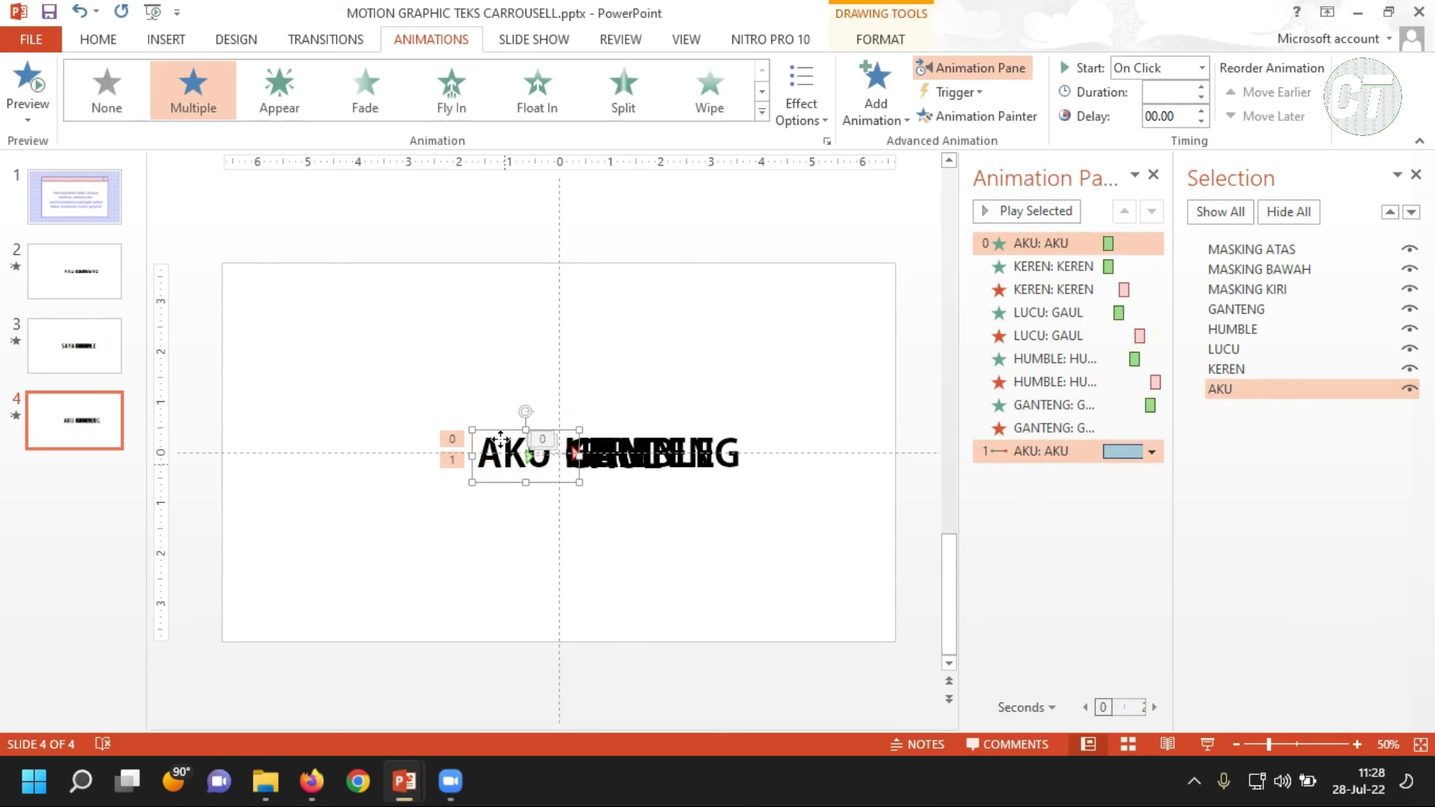
left_click(874, 123)
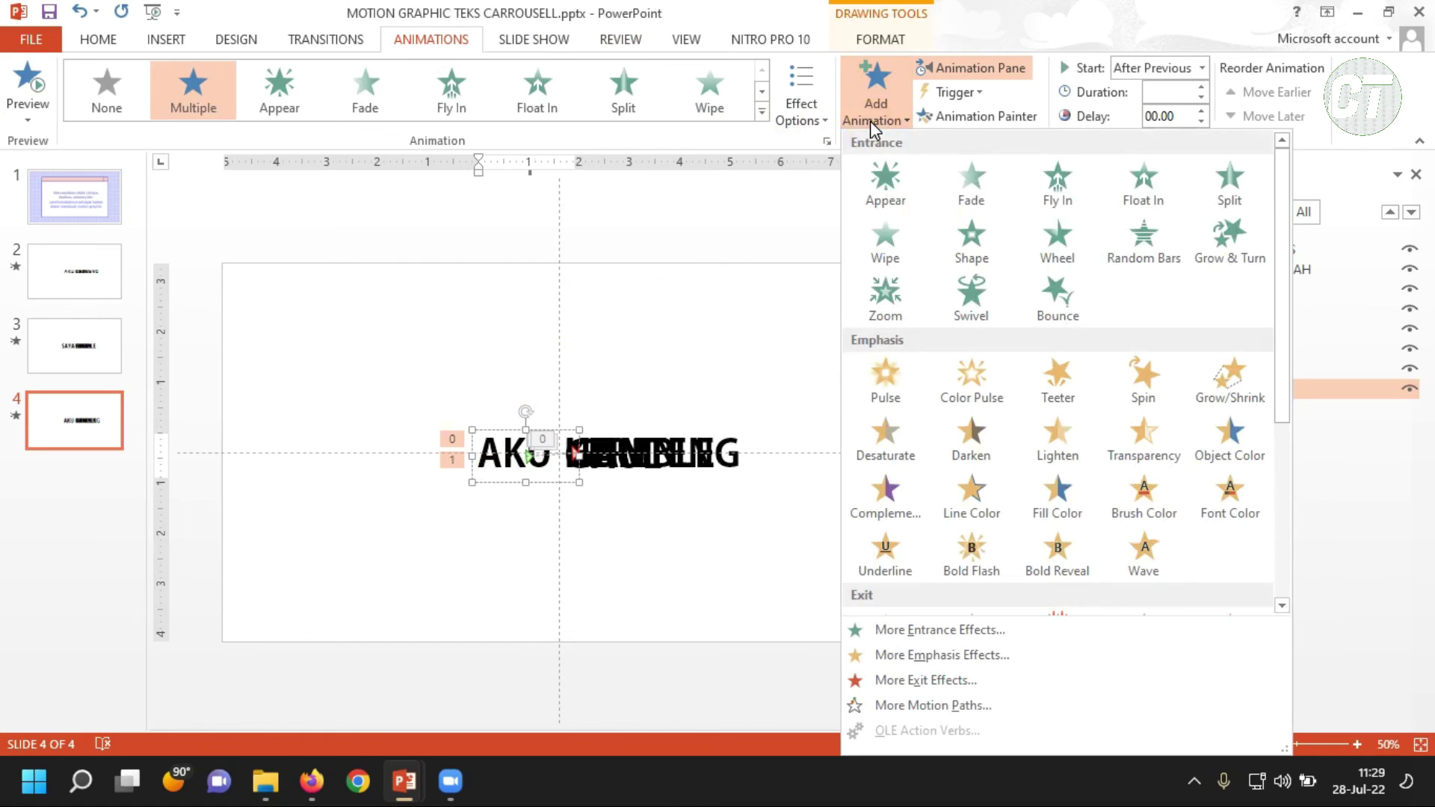
scroll(1287, 396, "down", 3)
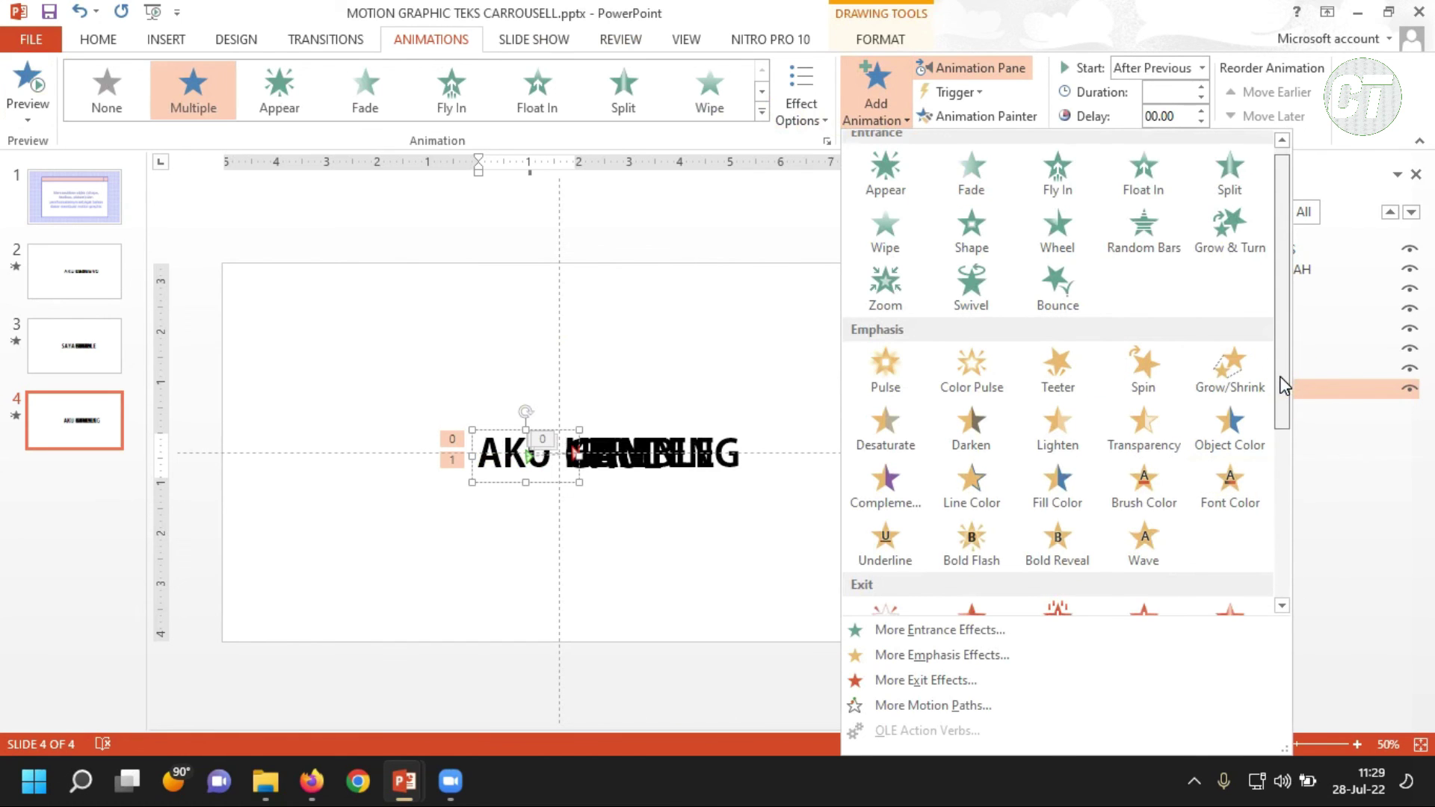
left_click_drag(1287, 438, 1289, 531)
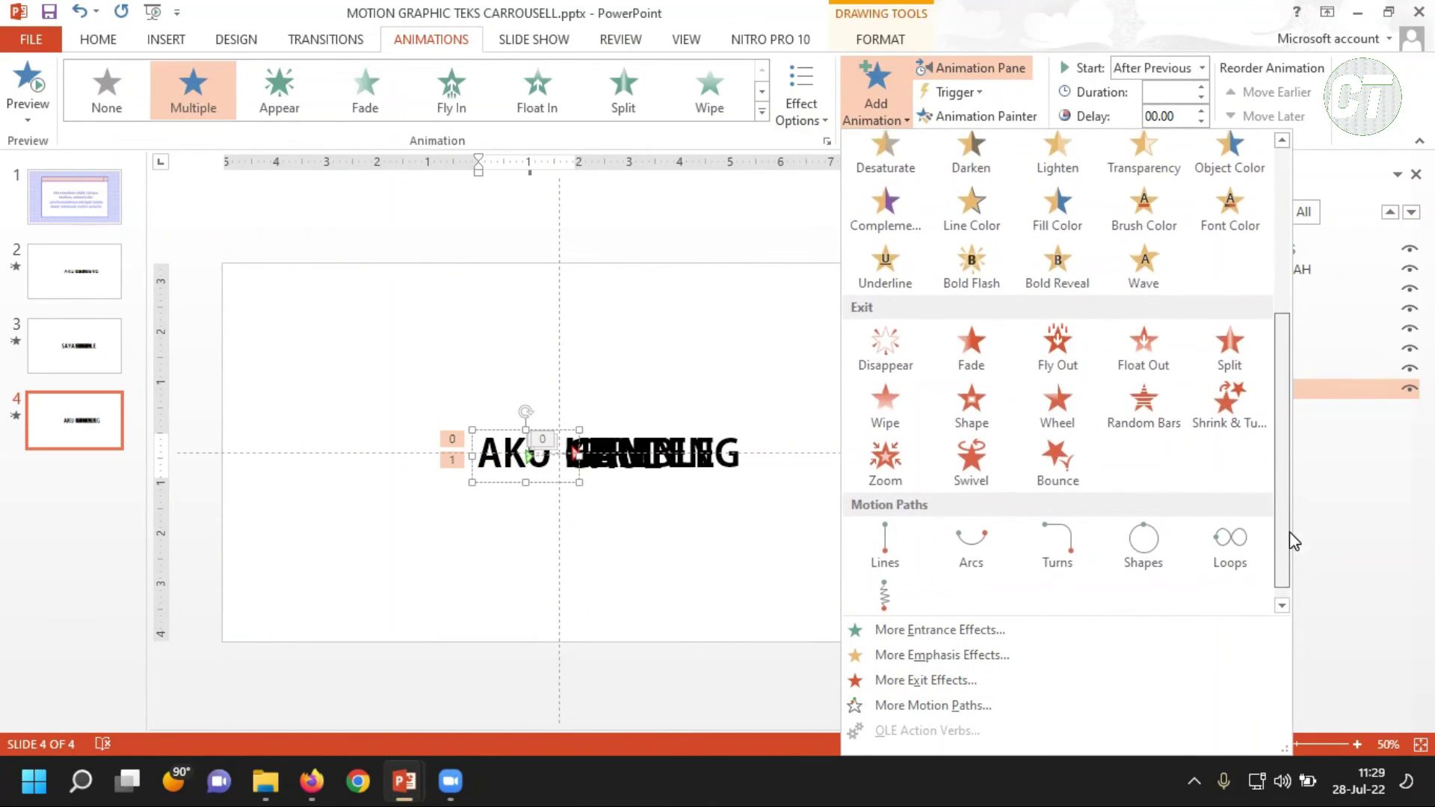
left_click(881, 452)
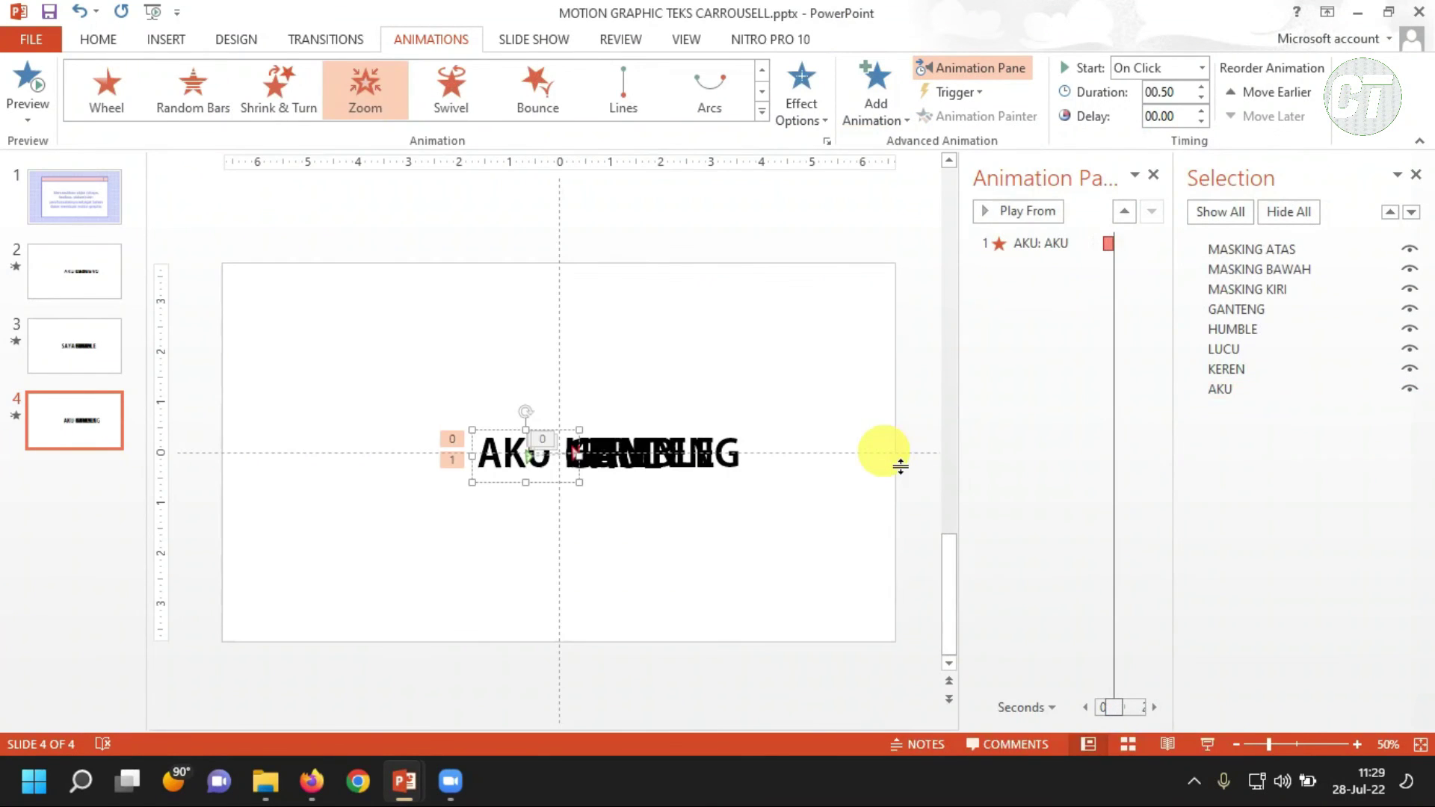
left_click(900, 466)
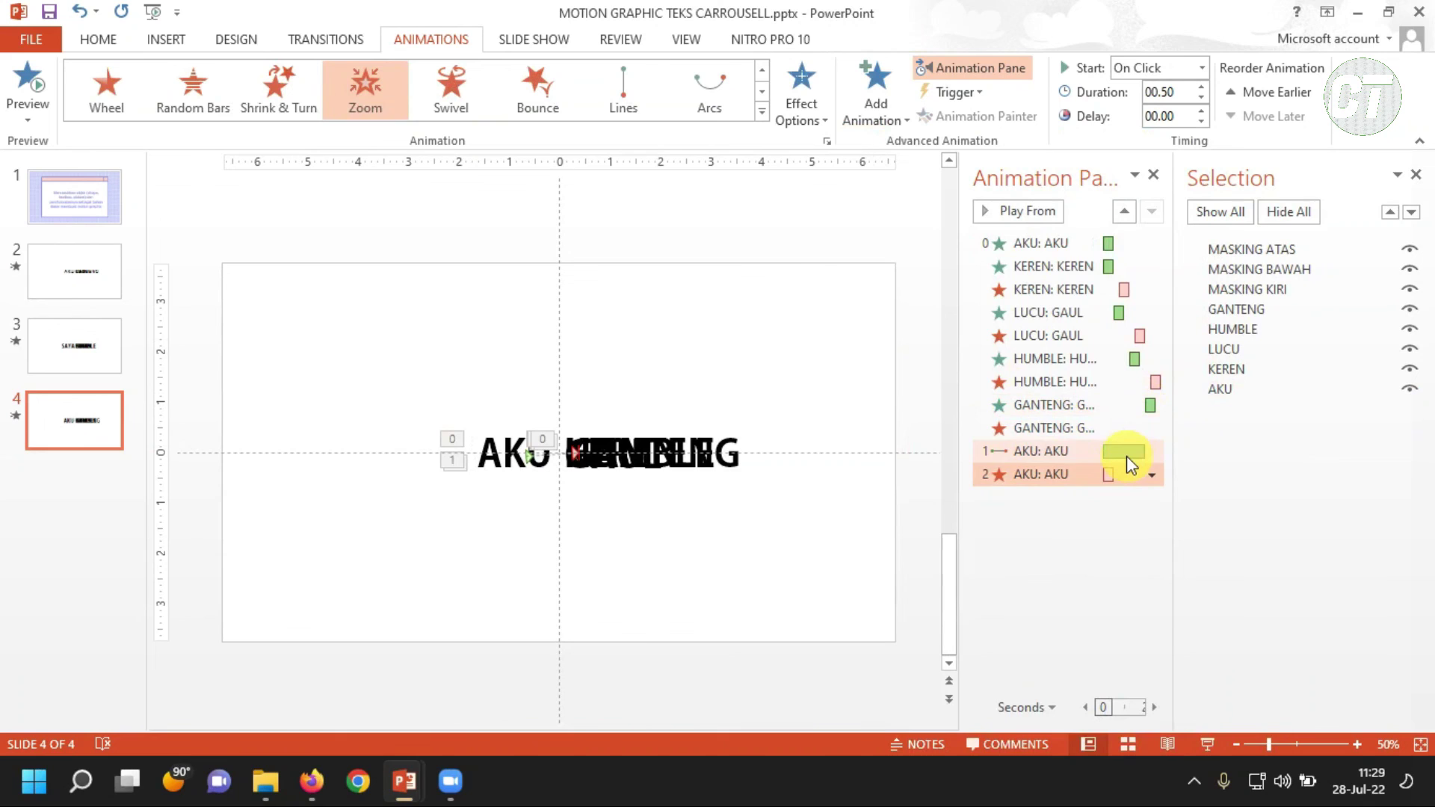
- Set AKU's Lines motion path to start After Previous with a 00.50 duration
left_click(1061, 452)
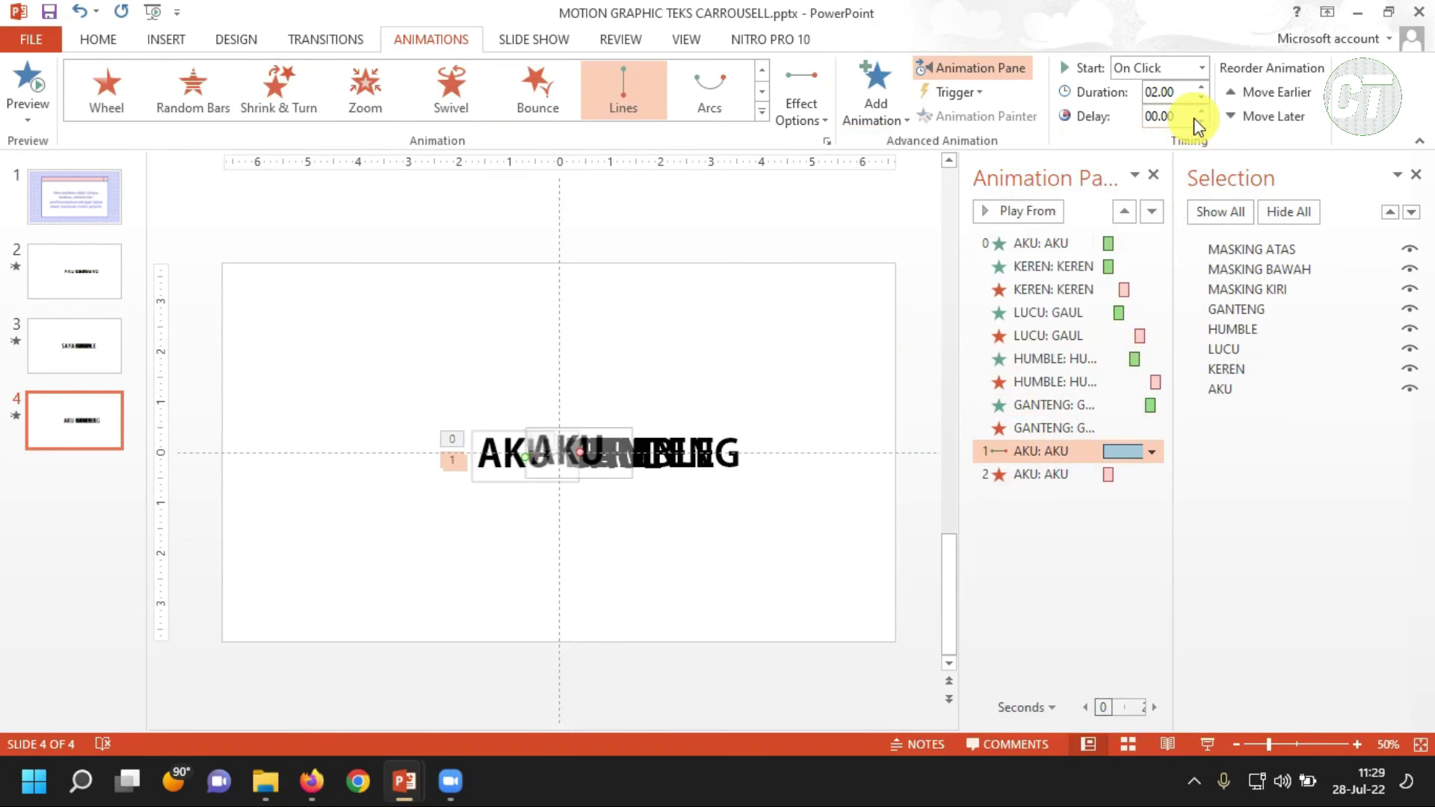
left_click(1201, 69)
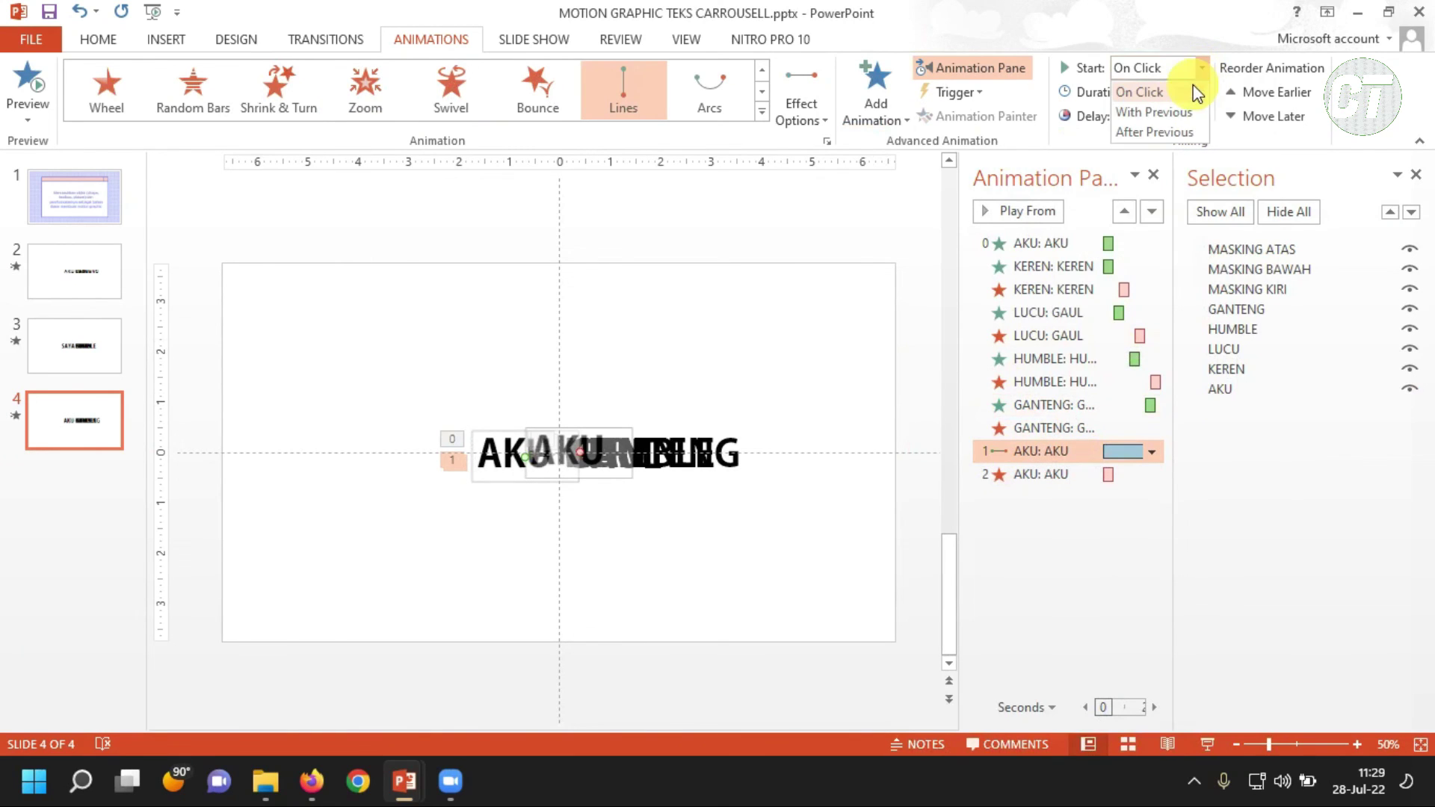
left_click(1173, 124)
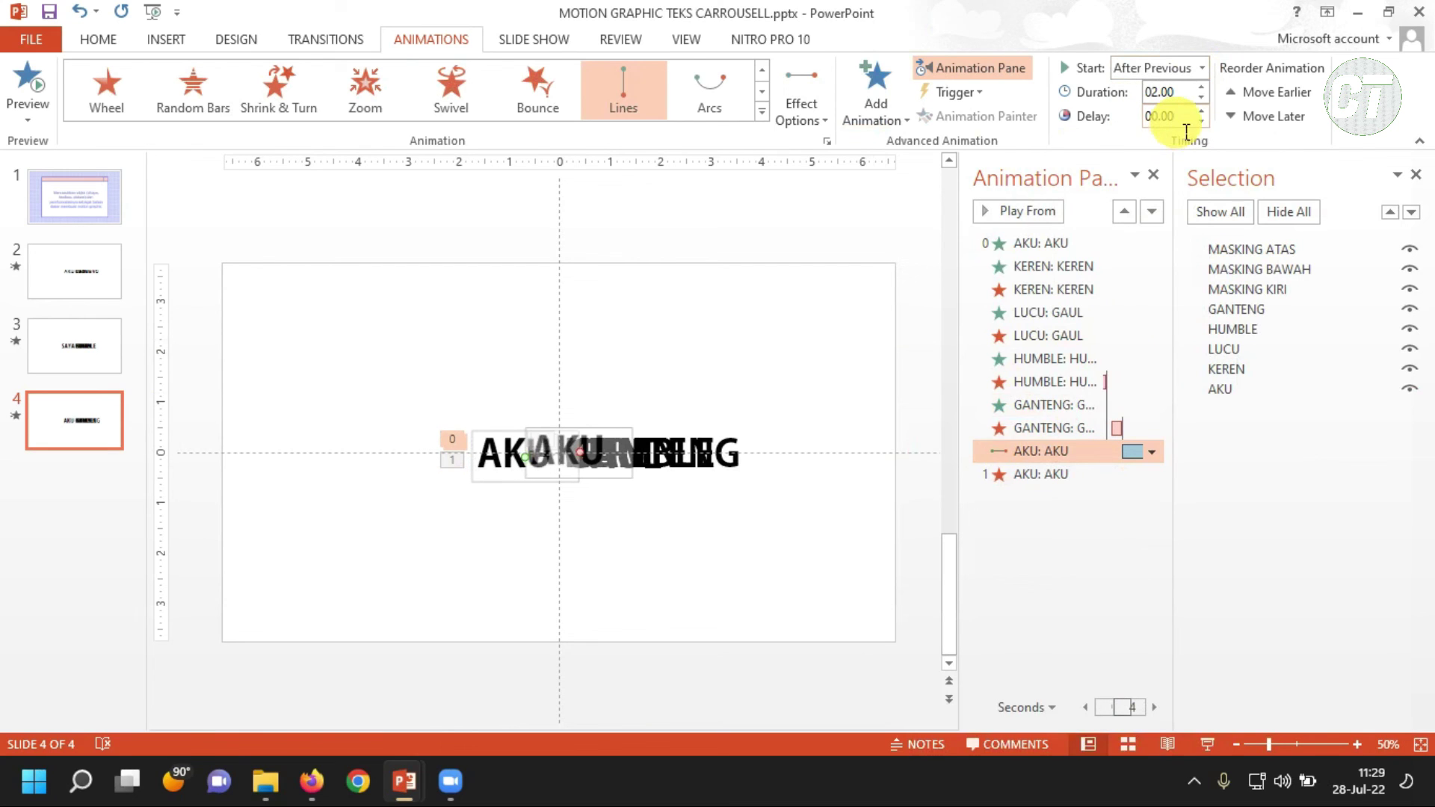
left_click(1202, 98)
left_click(1202, 98)
left_click(1202, 98)
left_click(1202, 98)
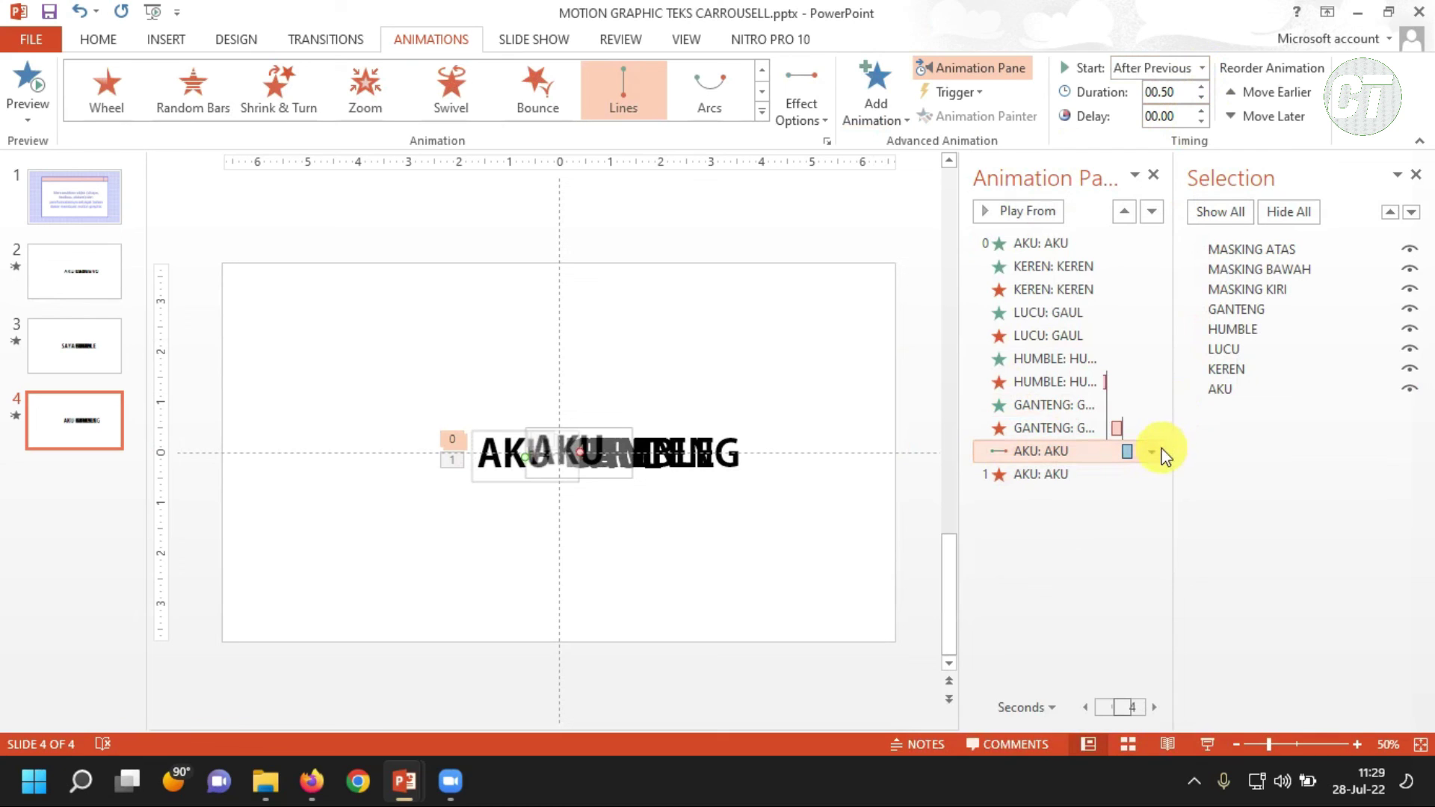
- Make AKU's Zoom exit effect start After Previous
left_click(1084, 476)
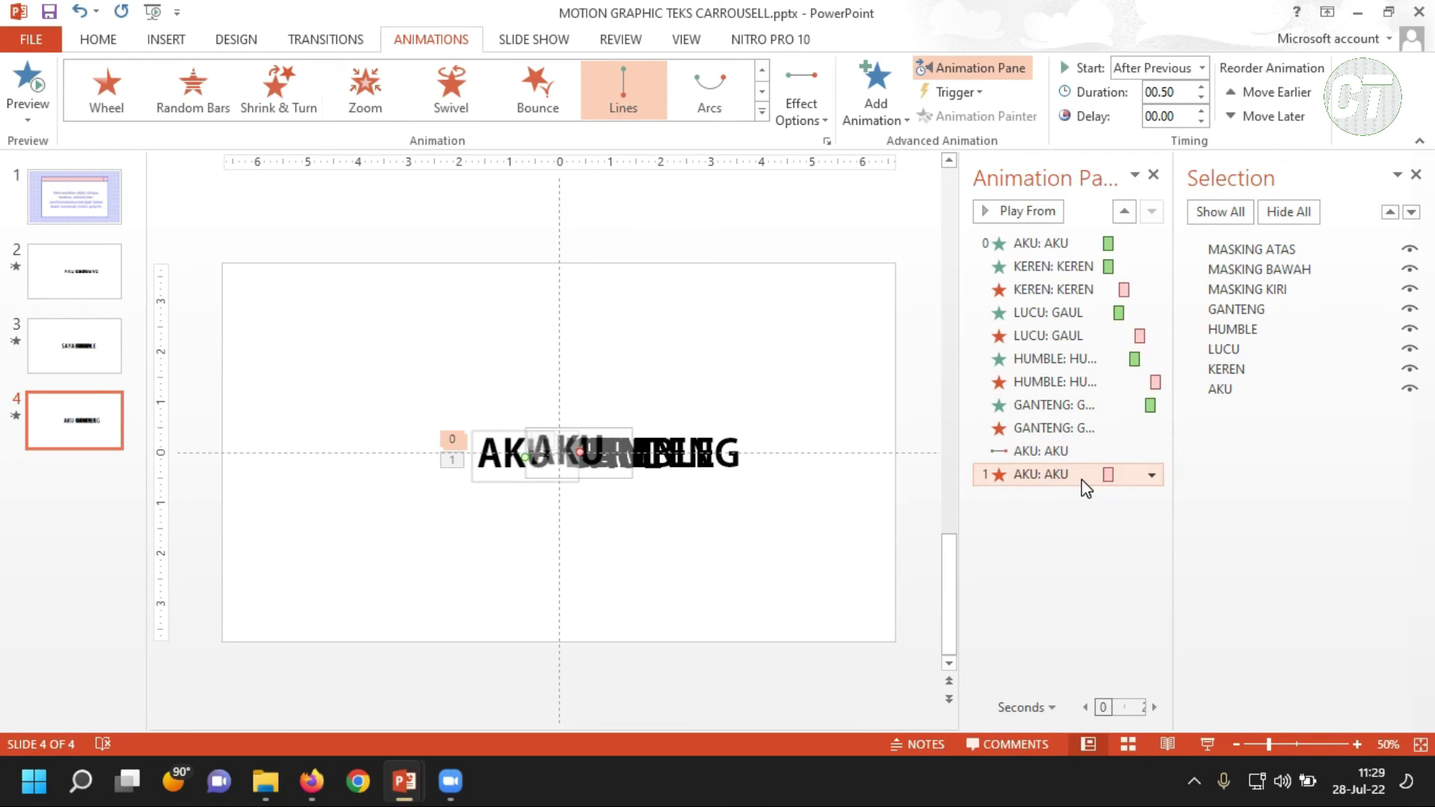
left_click(1202, 68)
left_click(1158, 135)
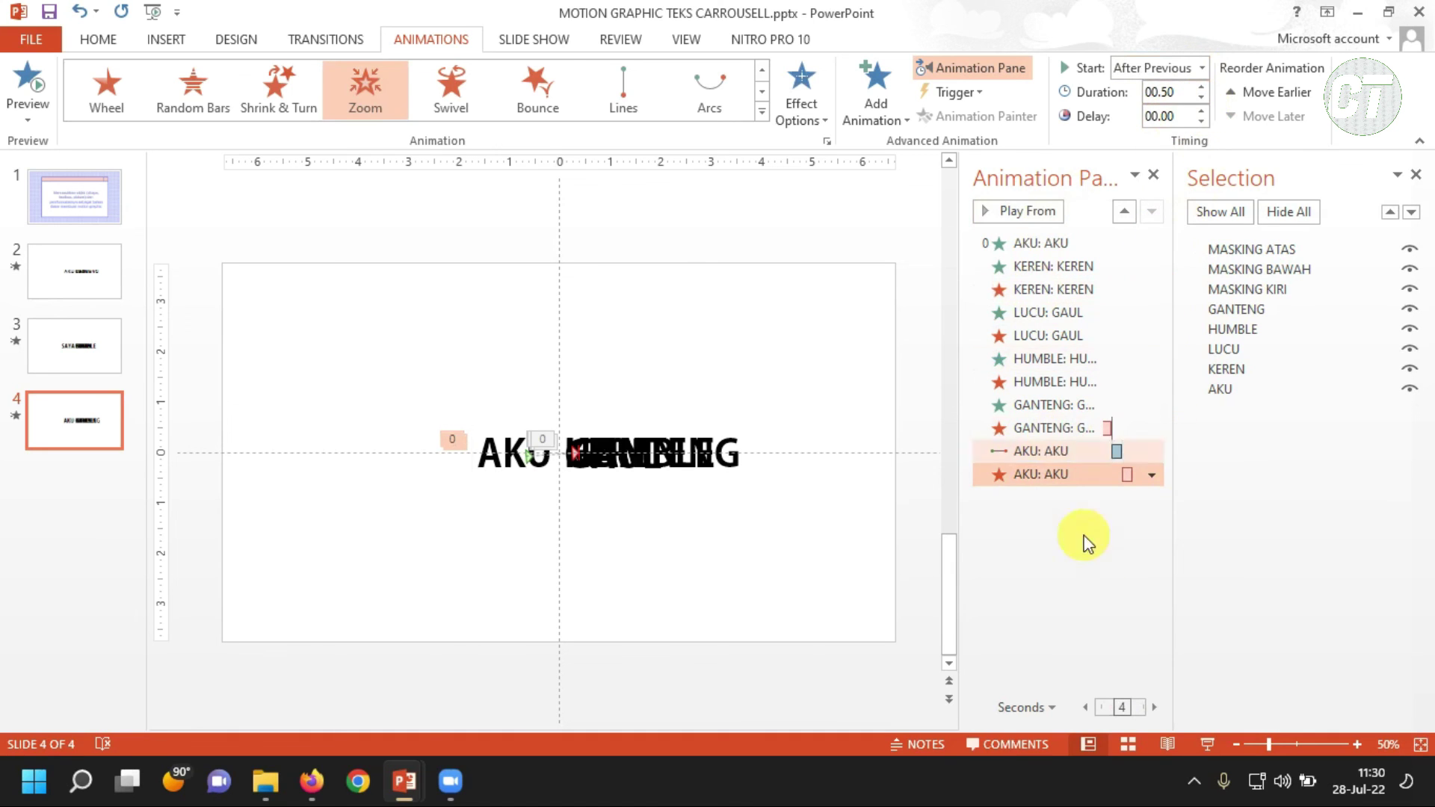
left_click(574, 352)
left_click(22, 74)
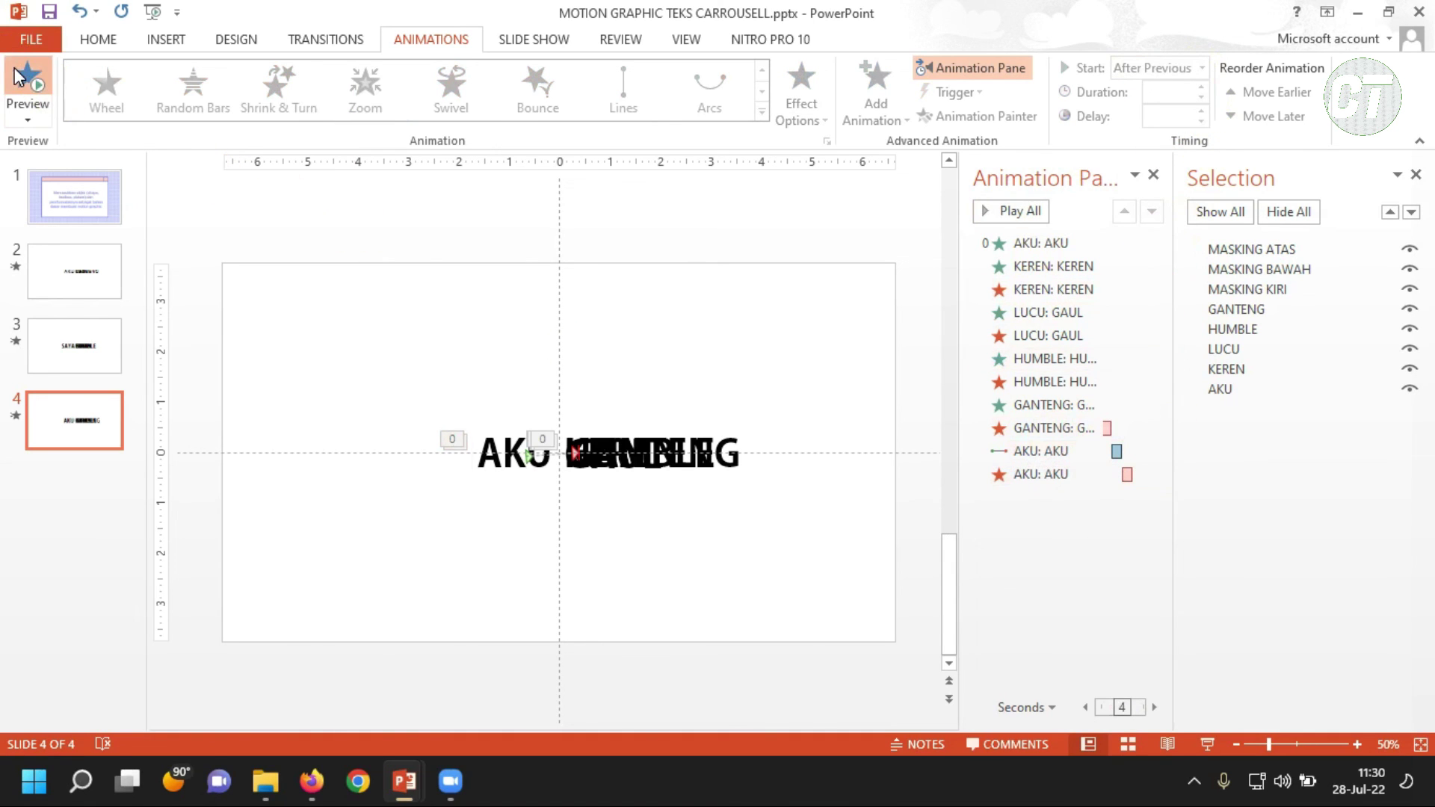